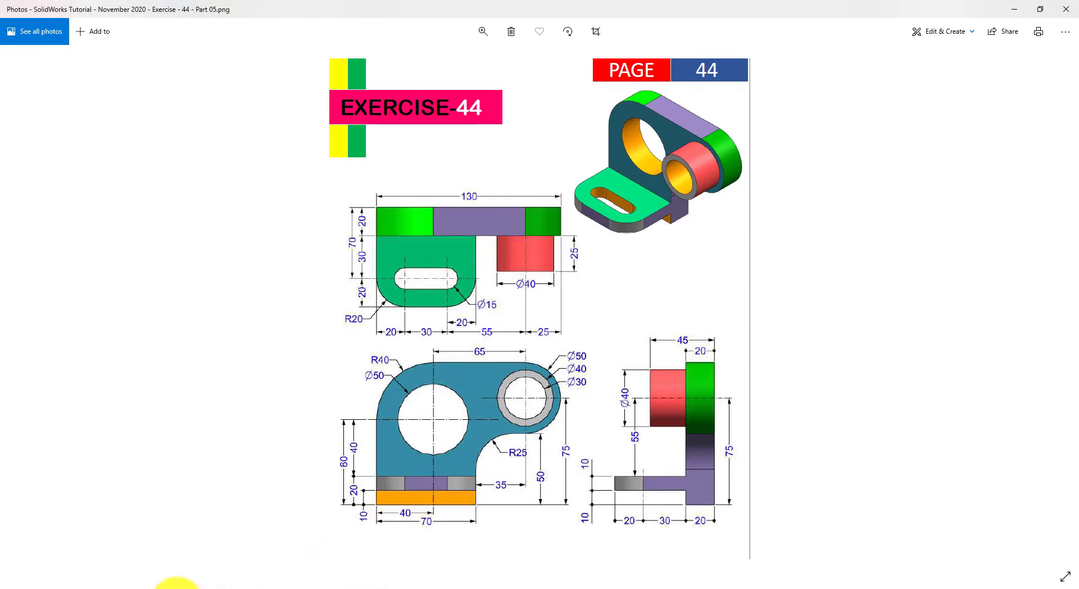
Step: Create a new part document and apply the Plain White scene
left_click(180, 586)
left_click(190, 17)
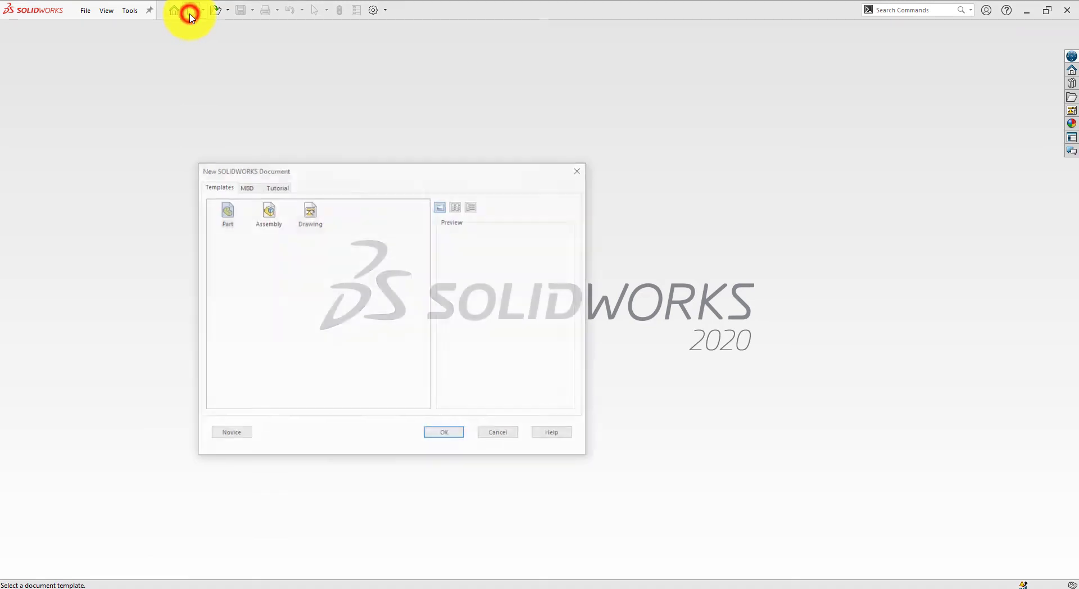
left_click(457, 435)
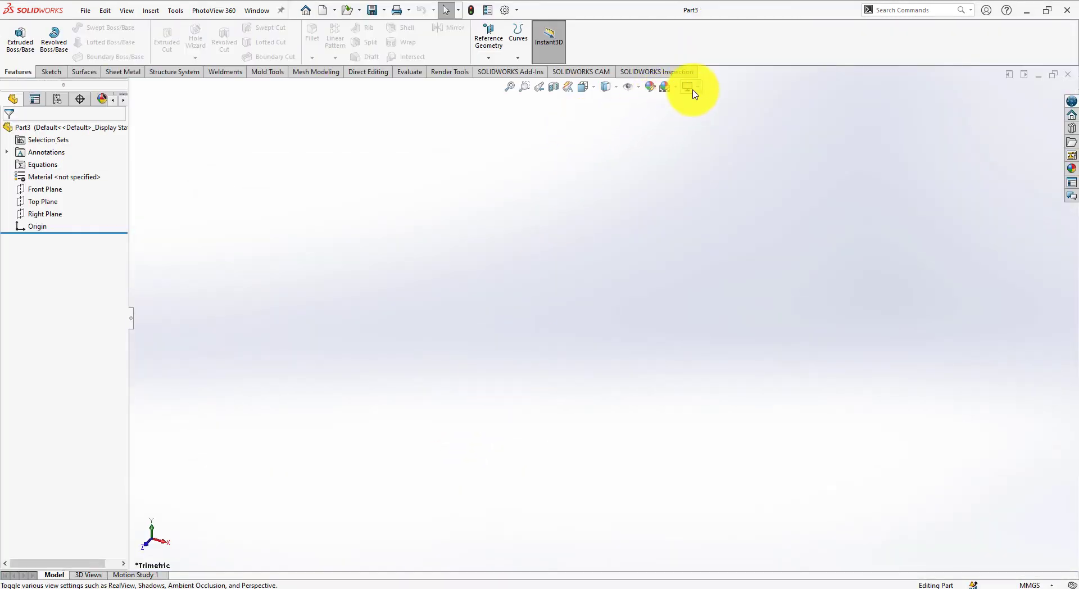
left_click(678, 90)
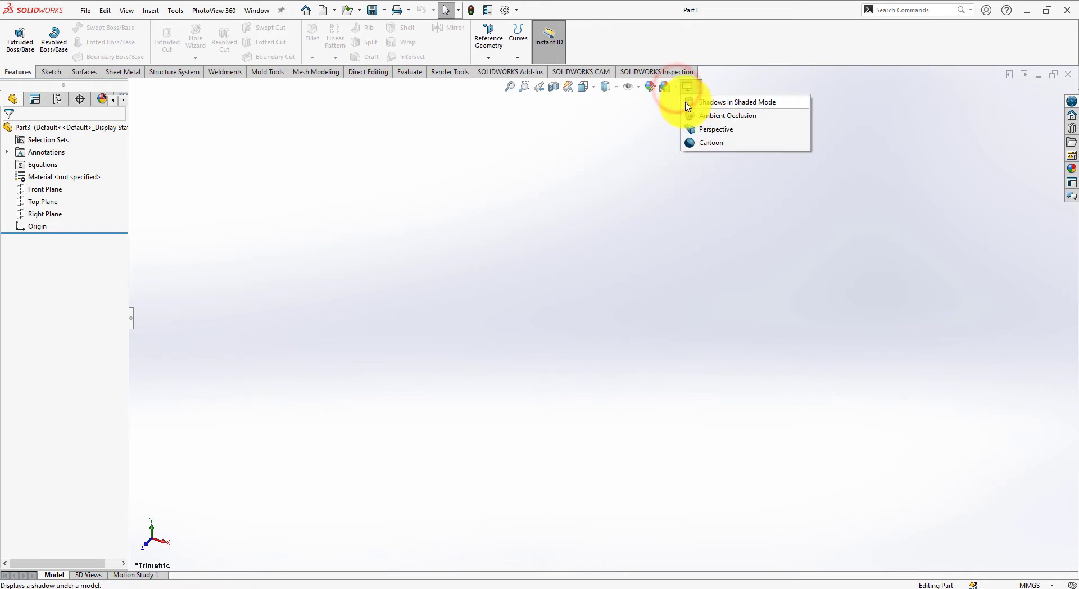
left_click(687, 118)
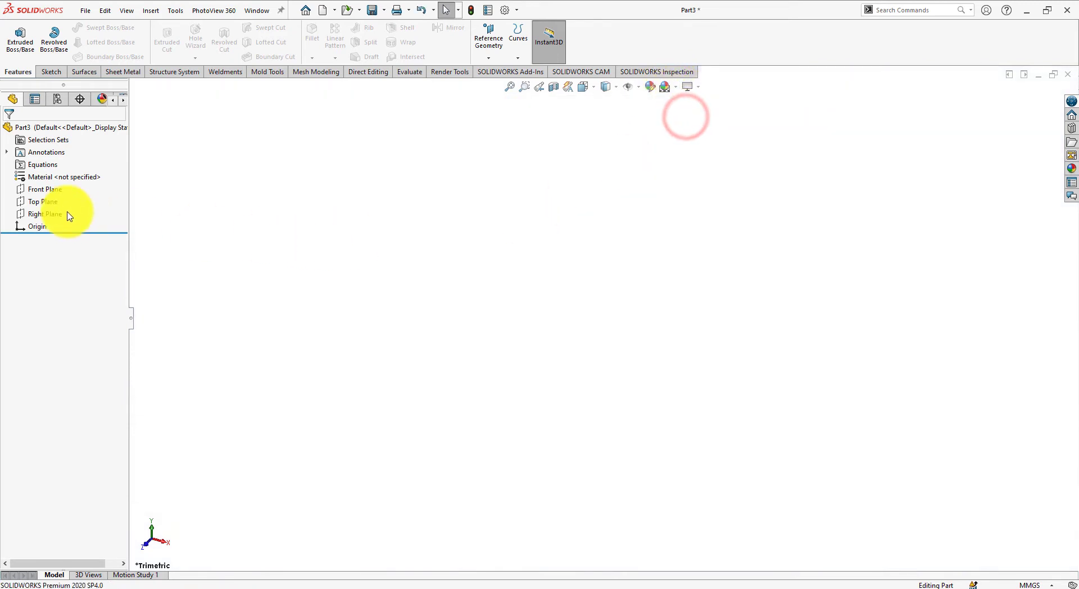
Step: Assign AISI 316 Stainless Steel Sheet (SS) as the part's material
right_click(59, 178)
left_click(66, 183)
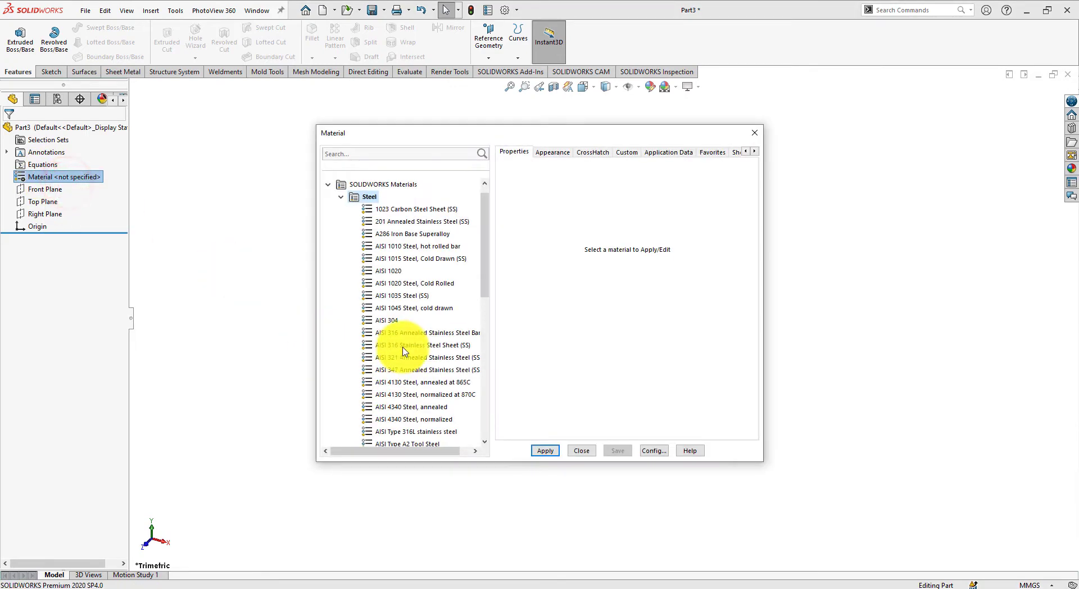
left_click(405, 344)
left_click(545, 449)
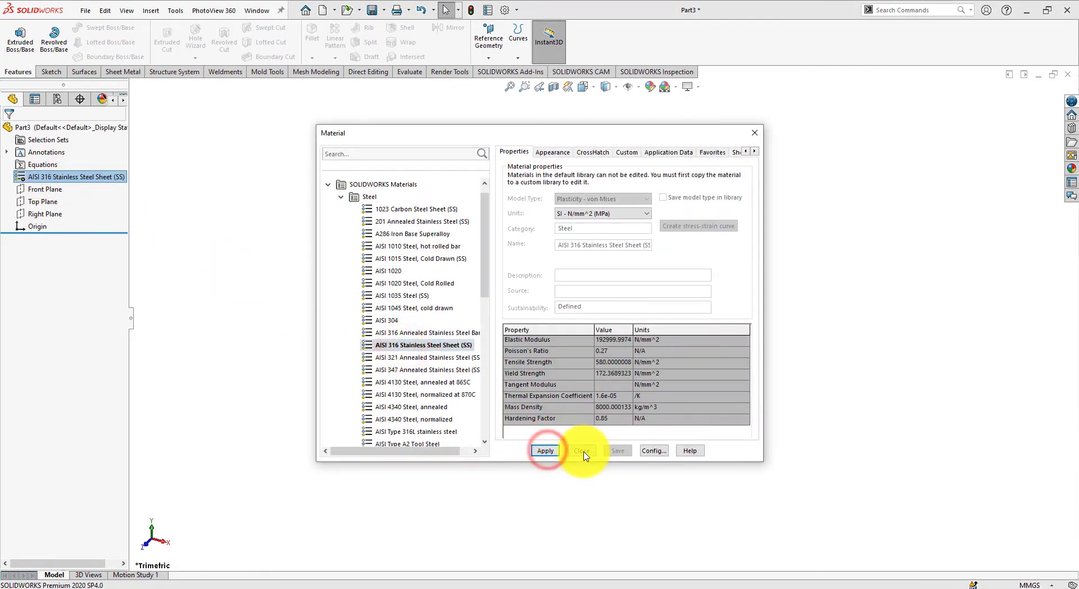
left_click(582, 451)
Step: Start a new sketch on the Front Plane
right_click(48, 191)
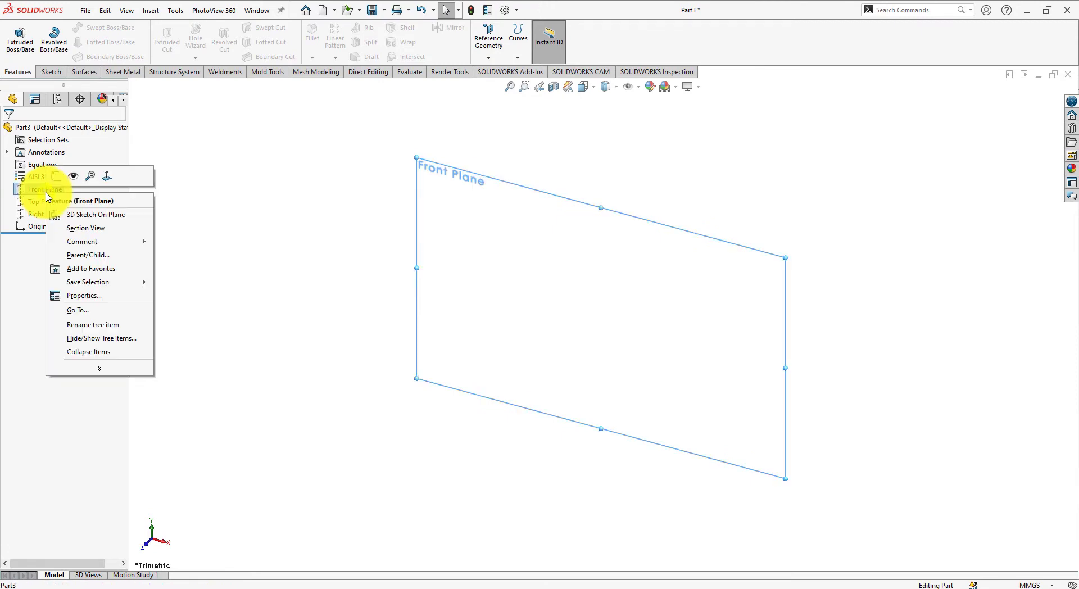
left_click(55, 178)
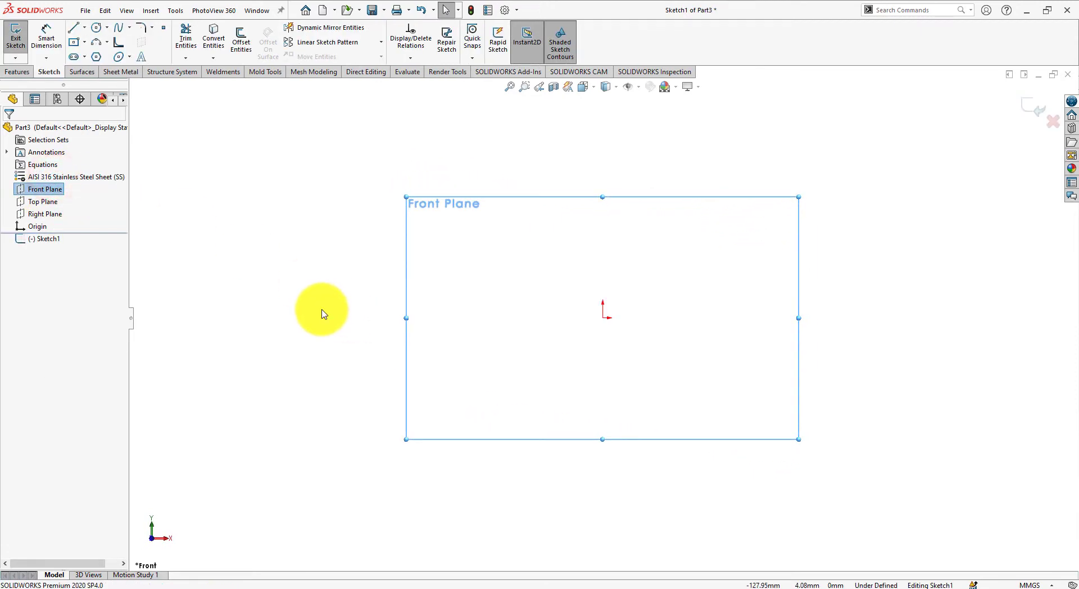
left_click(326, 312)
key("alt+Tab")
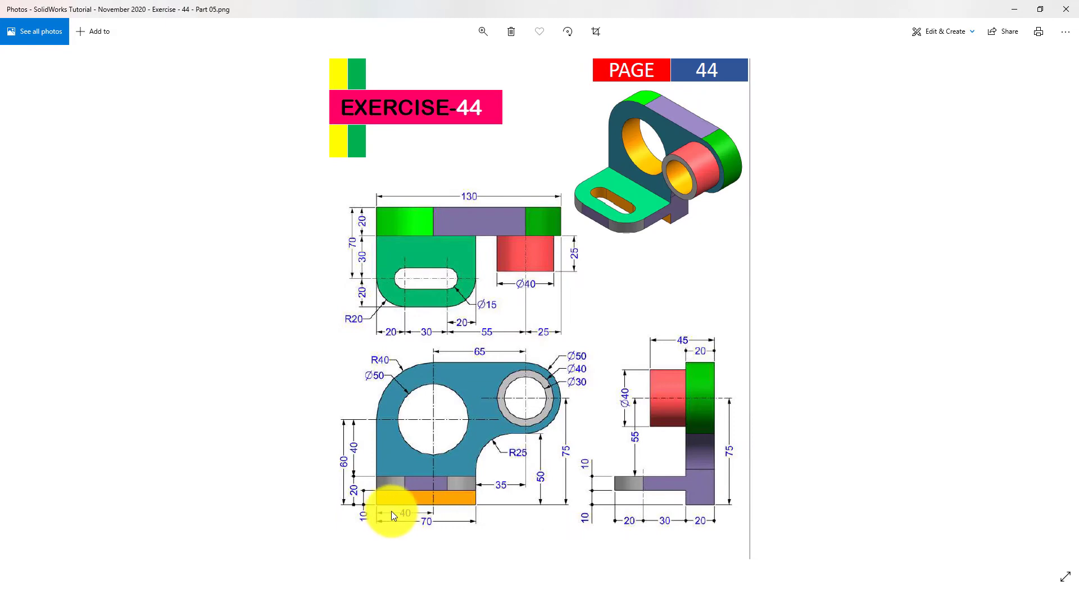
key("alt+Tab")
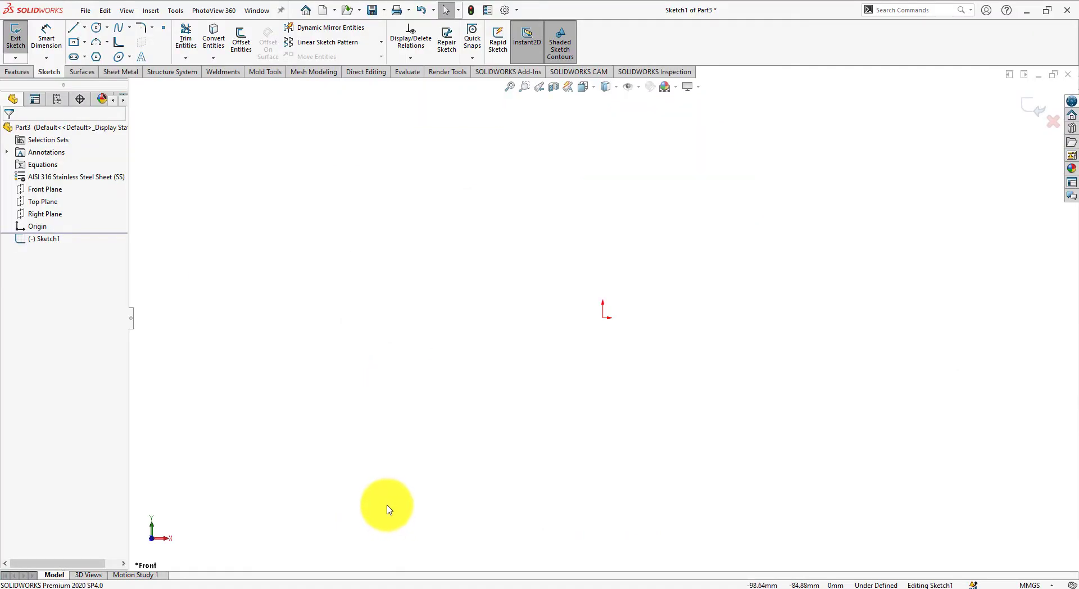
Step: Draw a vertical construction line upward from the origin
right_click_drag(431, 298, 393, 311)
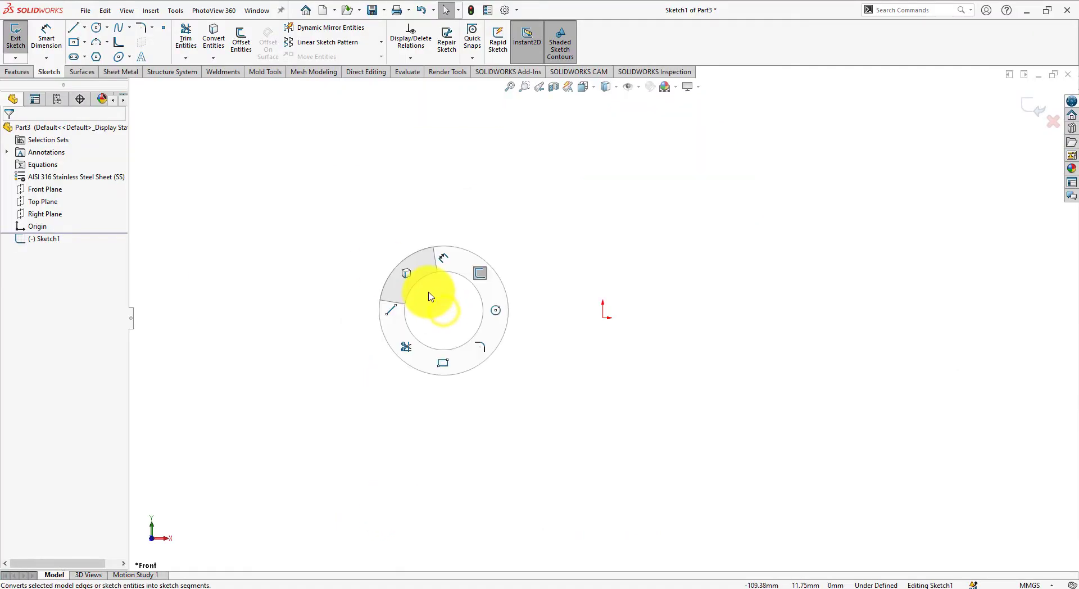
left_click(603, 318)
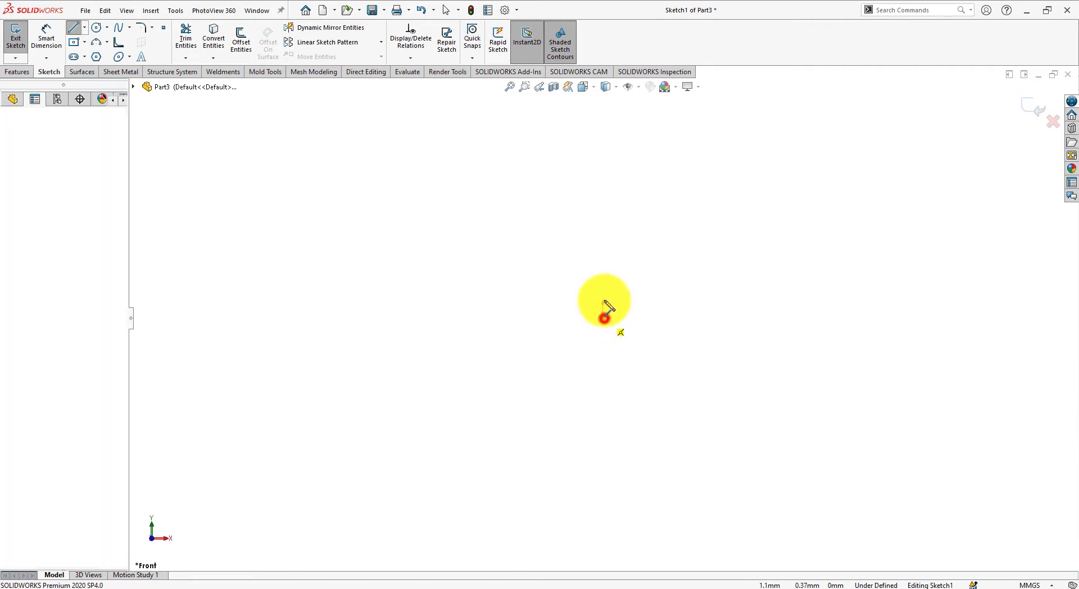
left_click(602, 142)
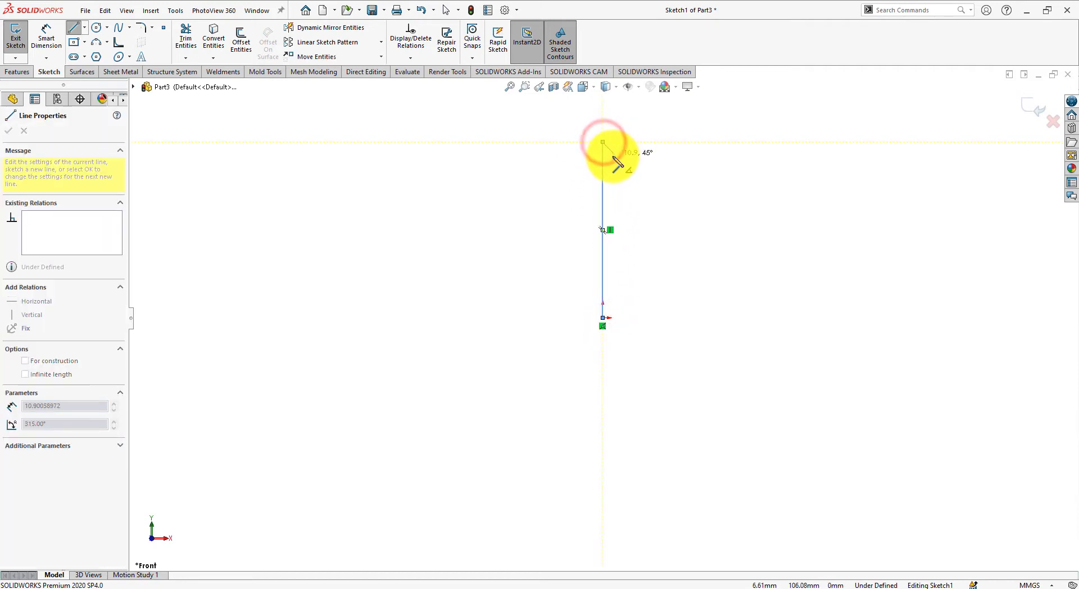
right_click(636, 164)
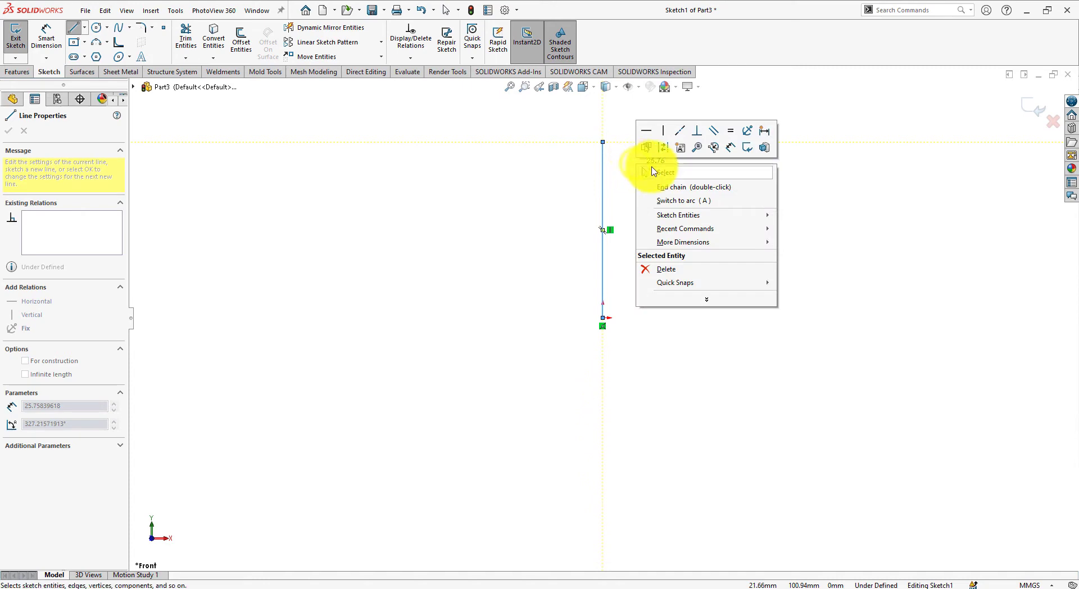
left_click(670, 179)
left_click(603, 219)
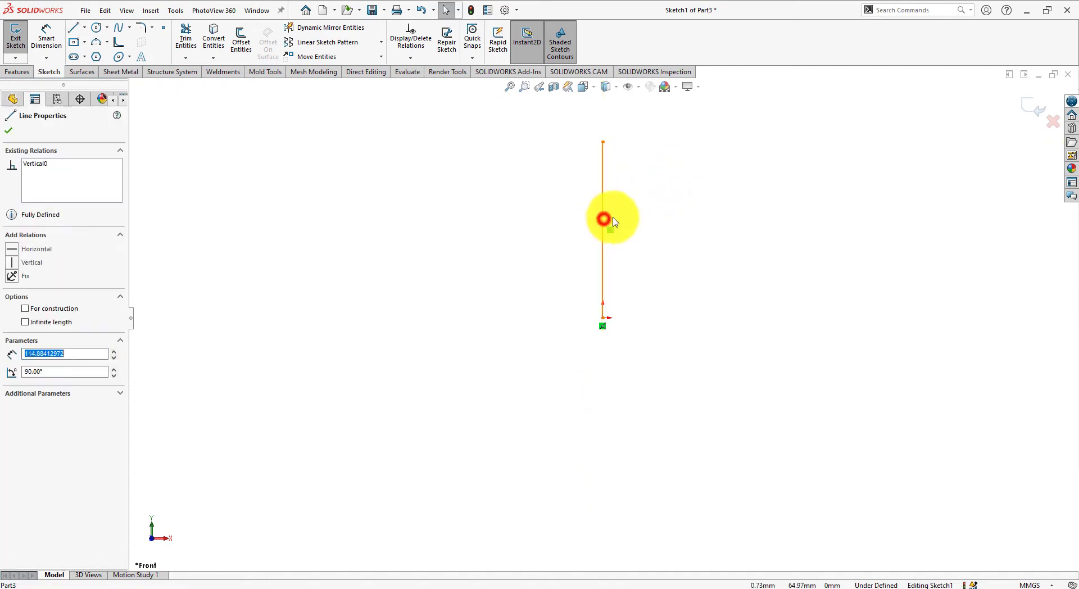
left_click(652, 185)
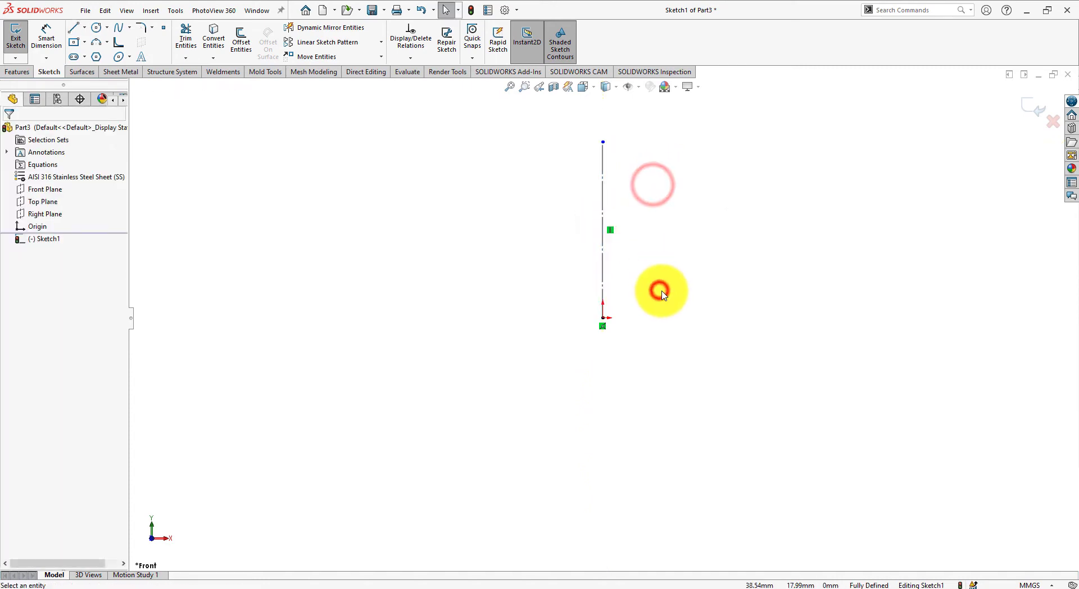
key("alt+Tab")
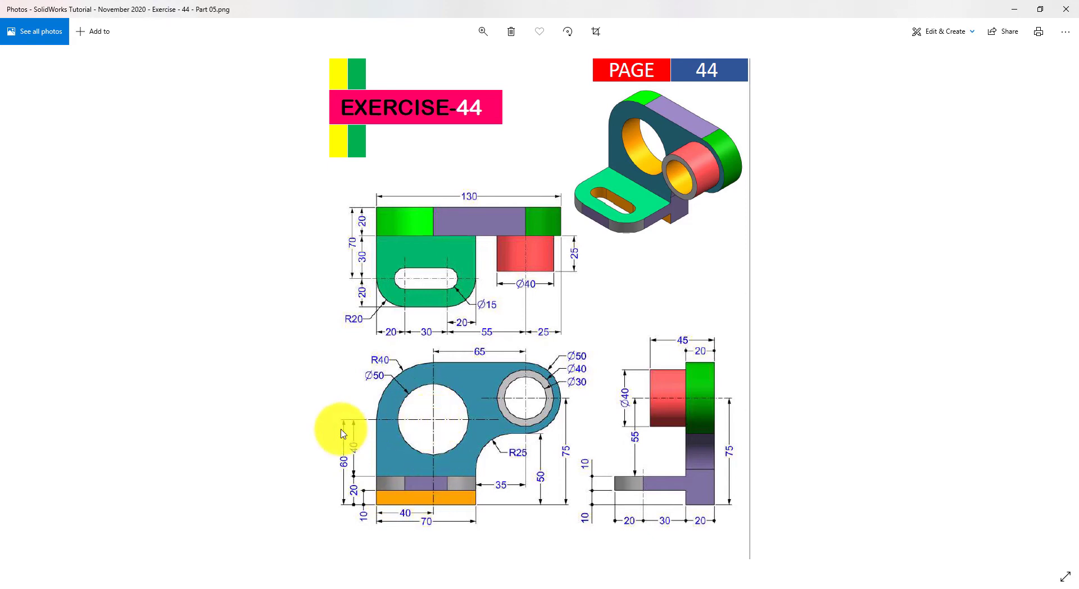
key("alt+Tab")
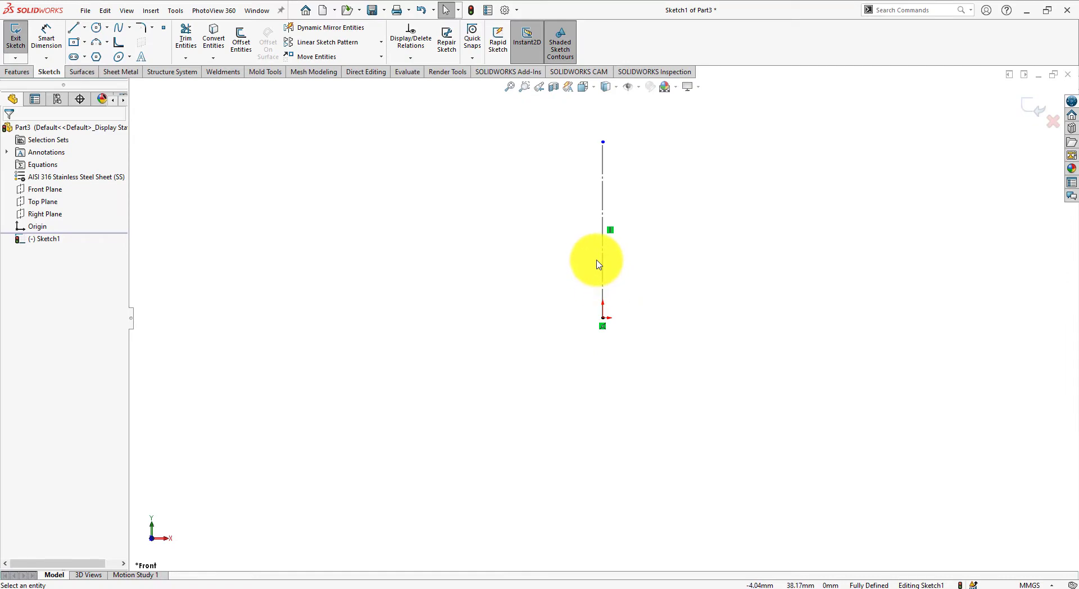
Step: Dimension the profile's vertical side to 60 mm
key("l")
right_click_drag(502, 252, 500, 212)
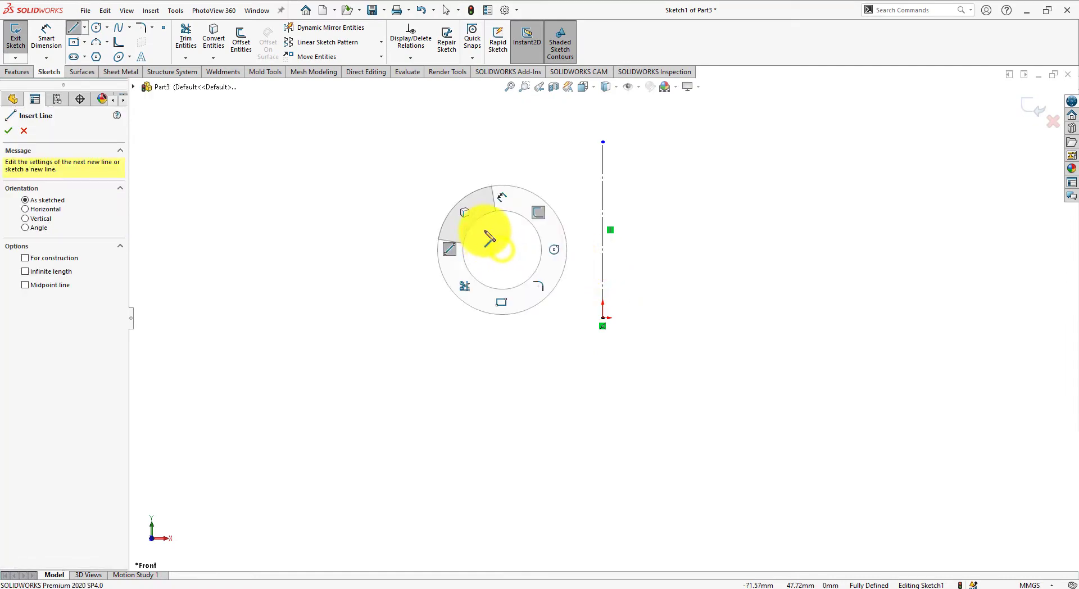
left_click(602, 261)
left_click(495, 234)
key("alt+Tab")
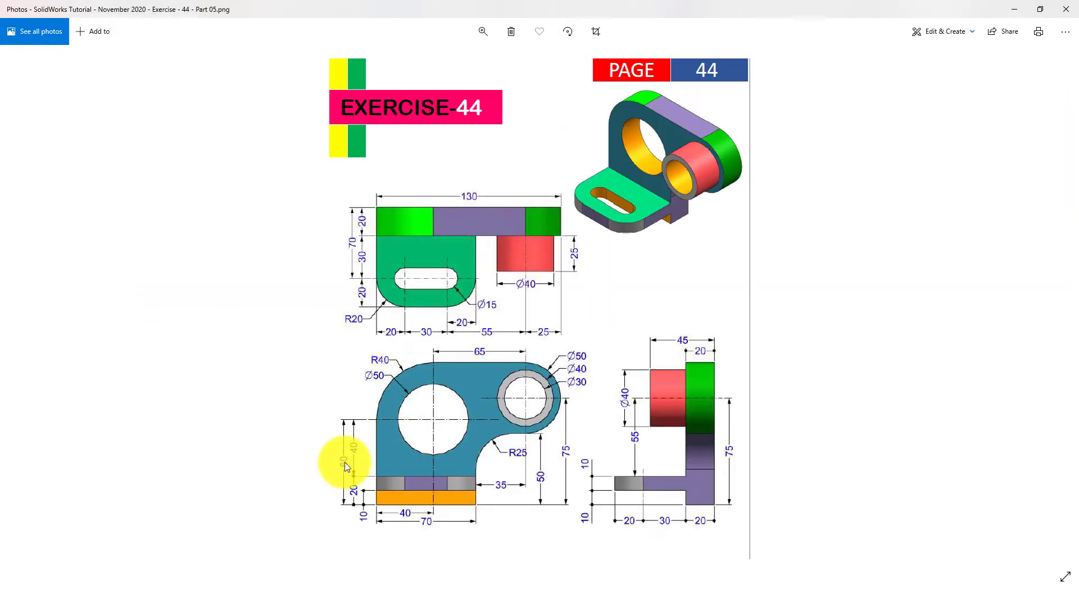
key("alt+Tab")
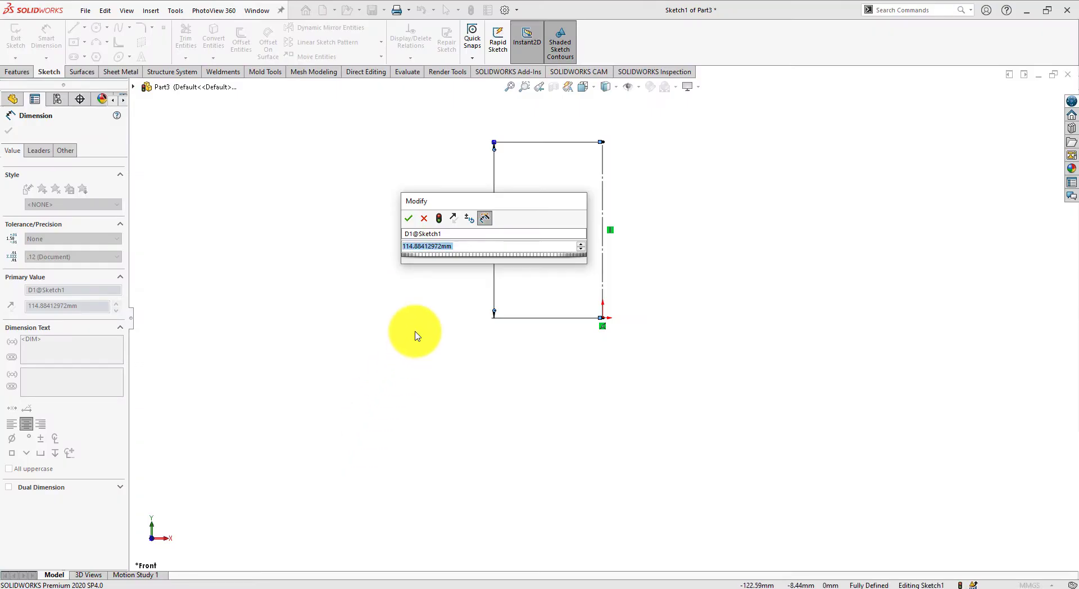
key("Return")
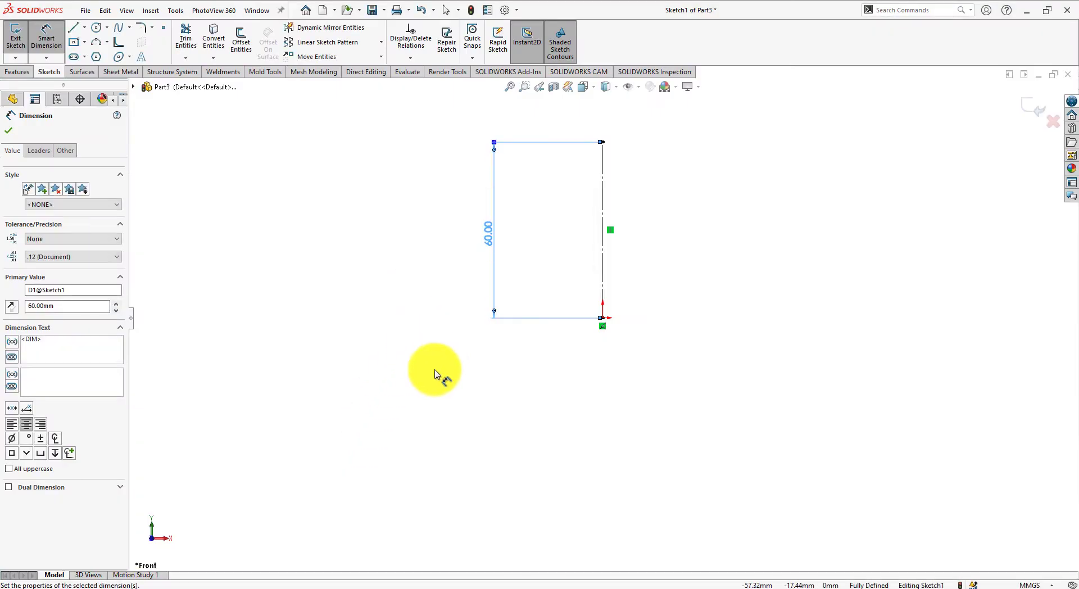
left_click(436, 372)
key("alt+Tab")
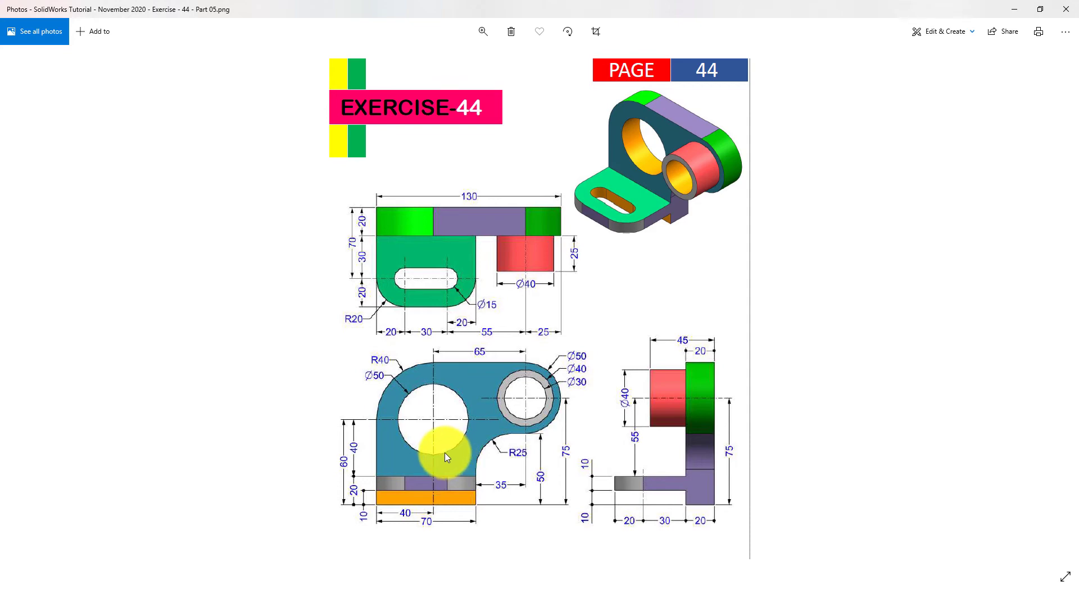
key("alt+Tab")
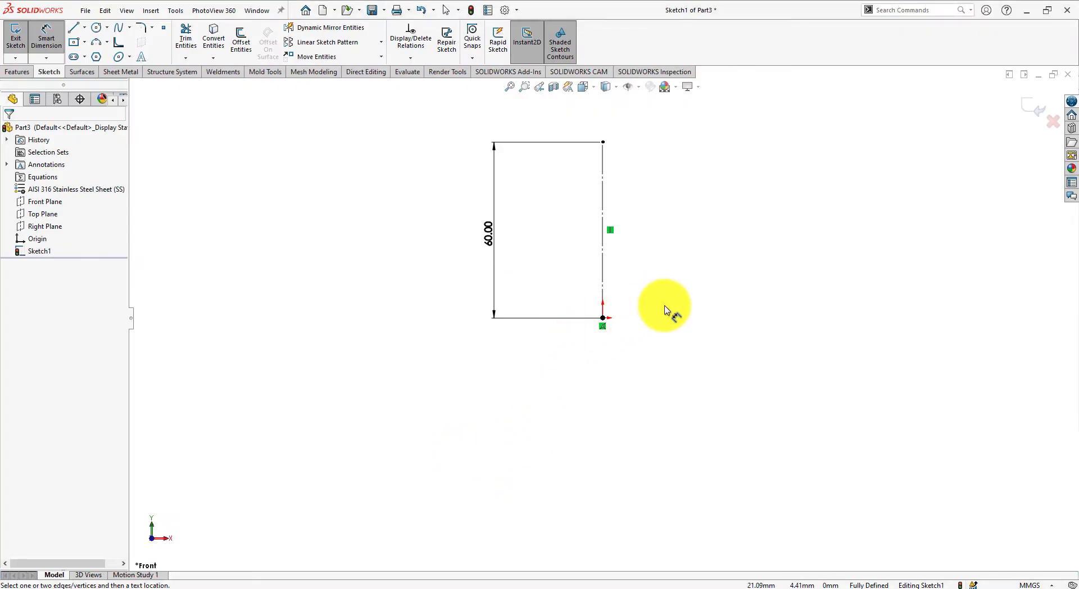
scroll(667, 309, "up", 3)
scroll(668, 279, "down", 2)
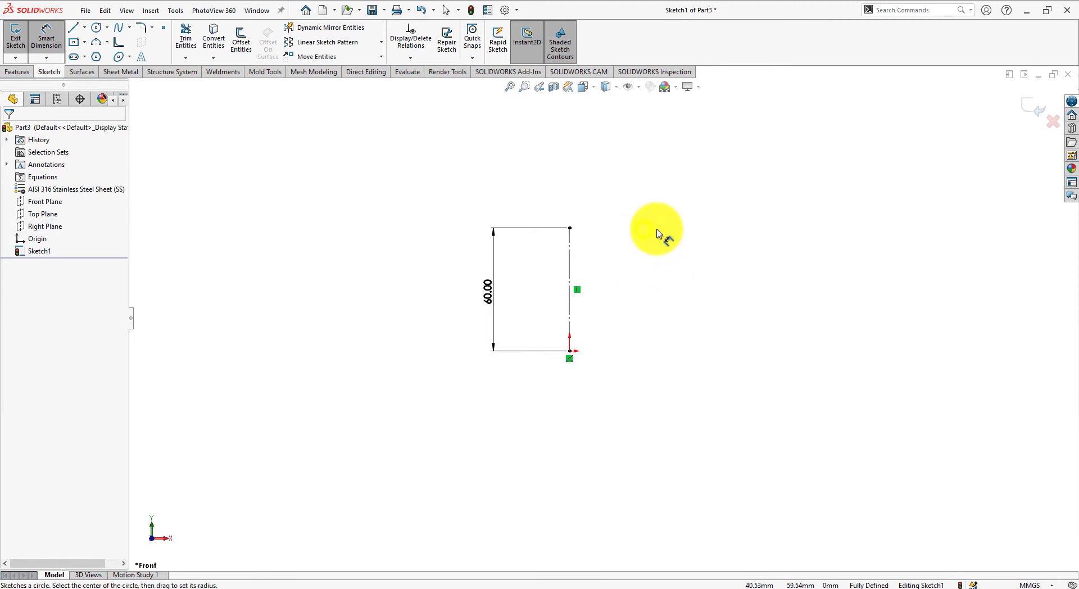
Step: Draw two concentric circles centred at the top of the 60 mm line
right_click_drag(657, 233, 688, 231)
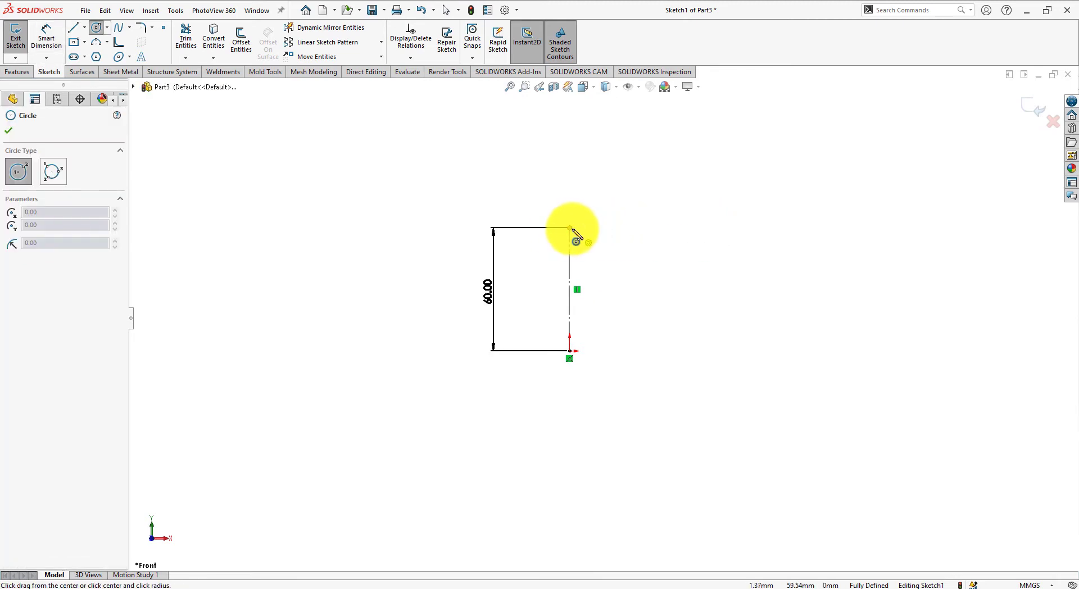
left_click(570, 228)
left_click(613, 265)
key("alt+Tab")
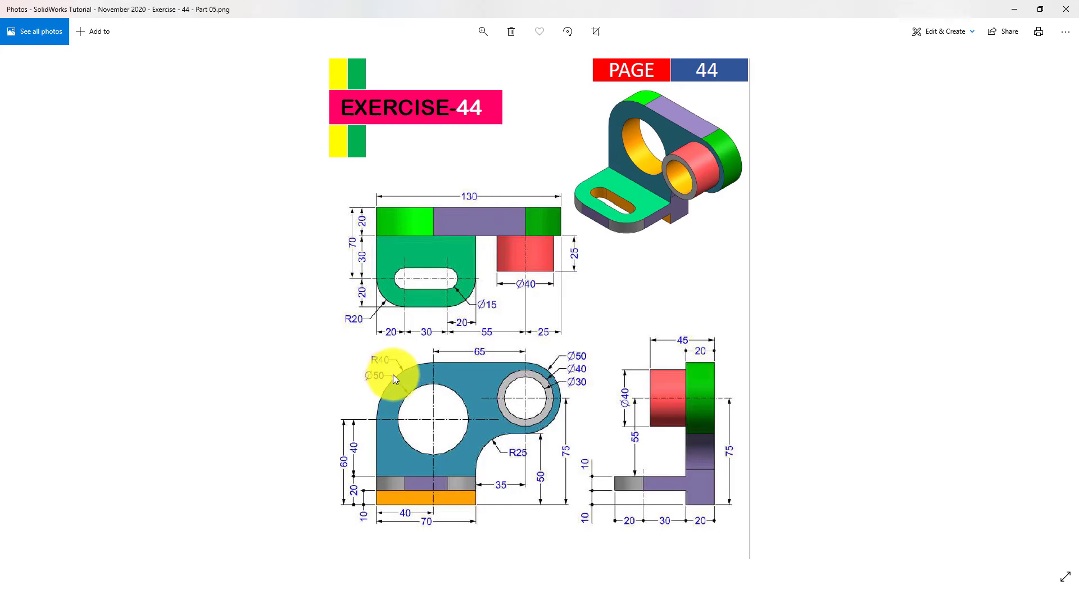
key("alt+Tab")
left_click(570, 228)
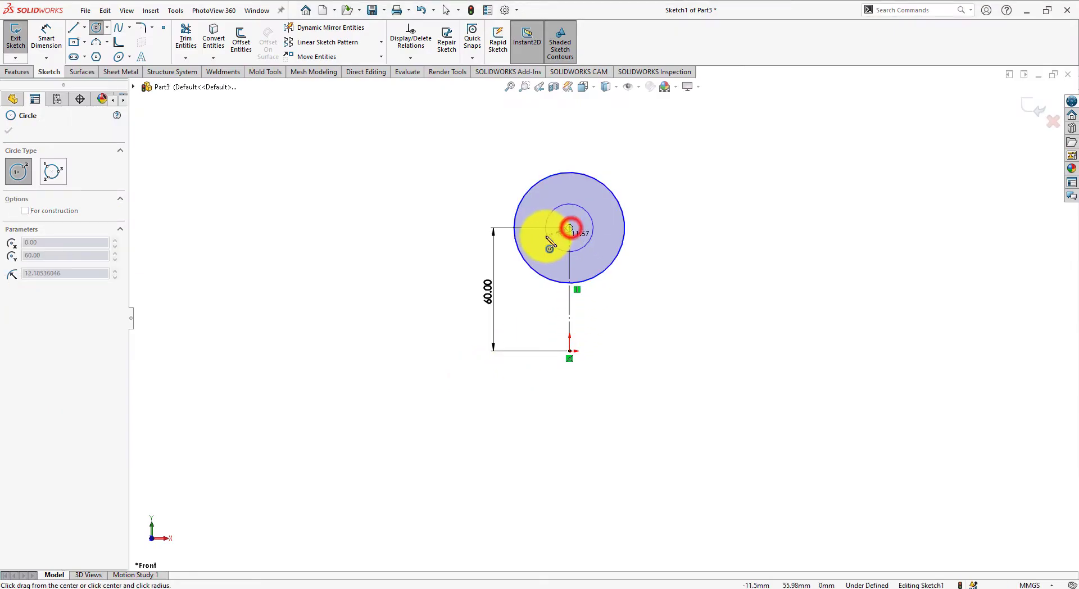
left_click(538, 241)
key("alt+Tab")
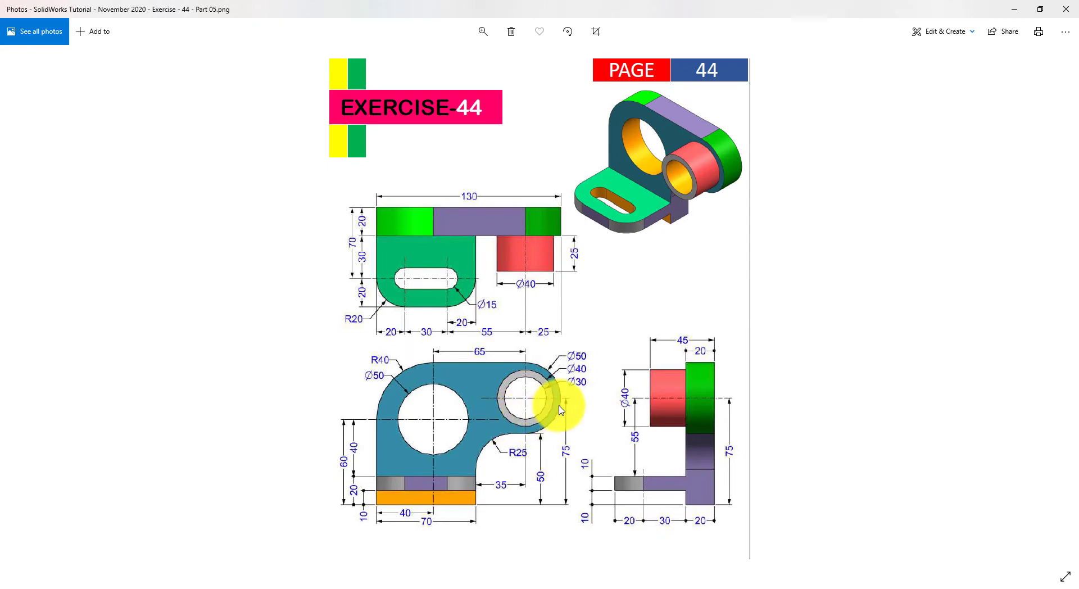
key("alt+Tab")
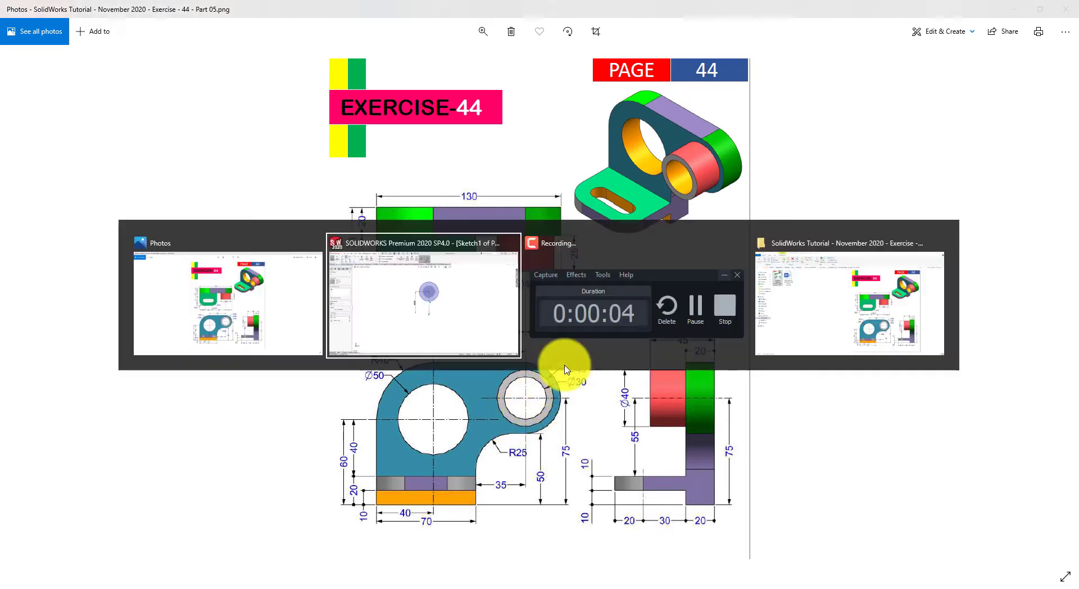
Step: Draw three concentric circles on a shared centre to the upper right
left_click(806, 176)
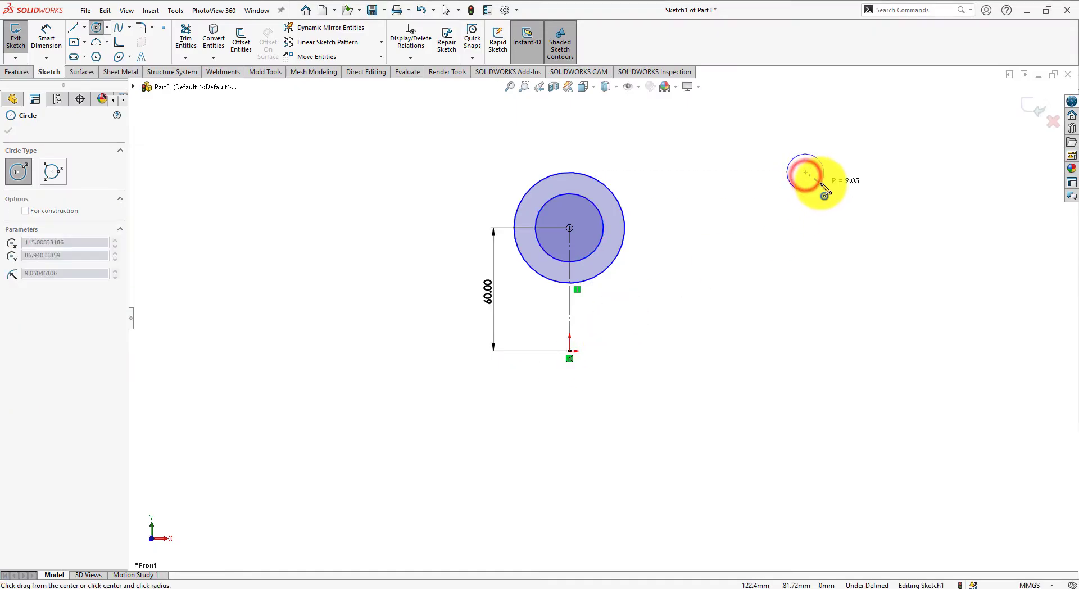
left_click(821, 186)
left_click(805, 173)
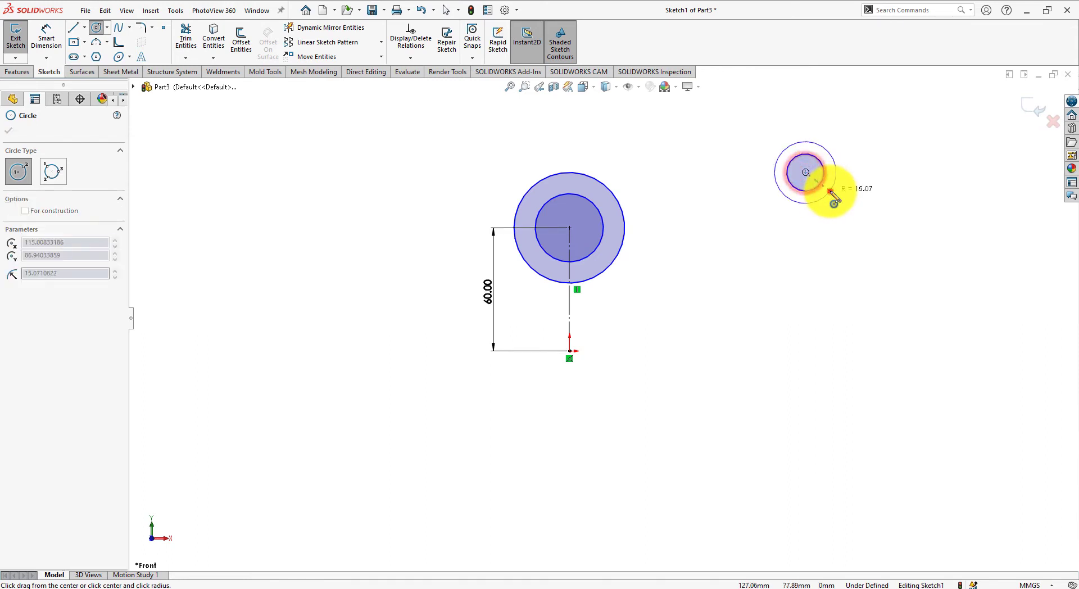
left_click(830, 192)
left_click(806, 172)
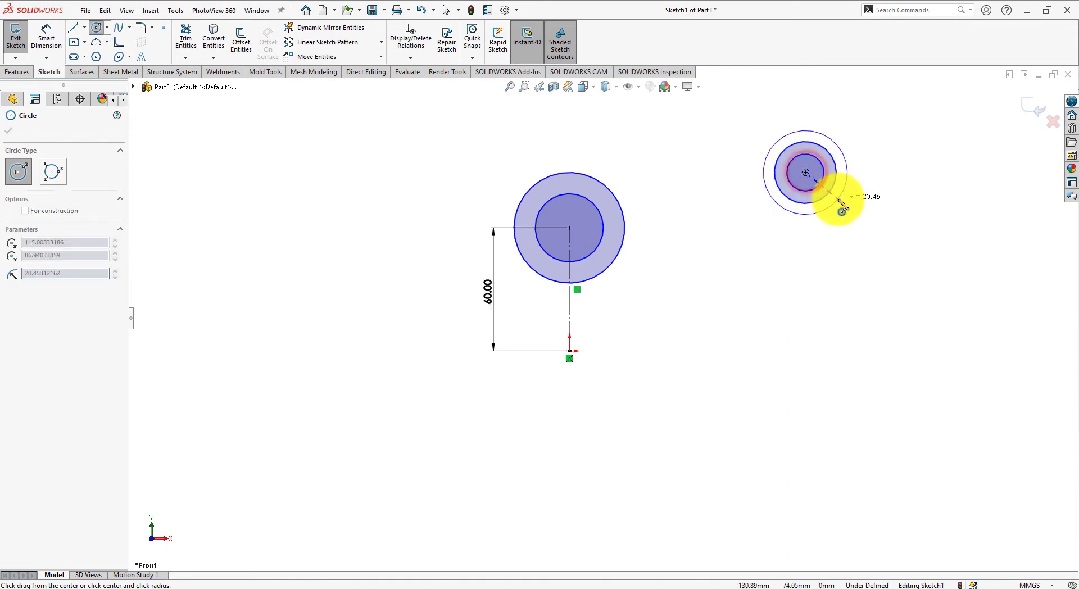
left_click(839, 200)
right_click(741, 254)
left_click(758, 250)
key("alt+Tab")
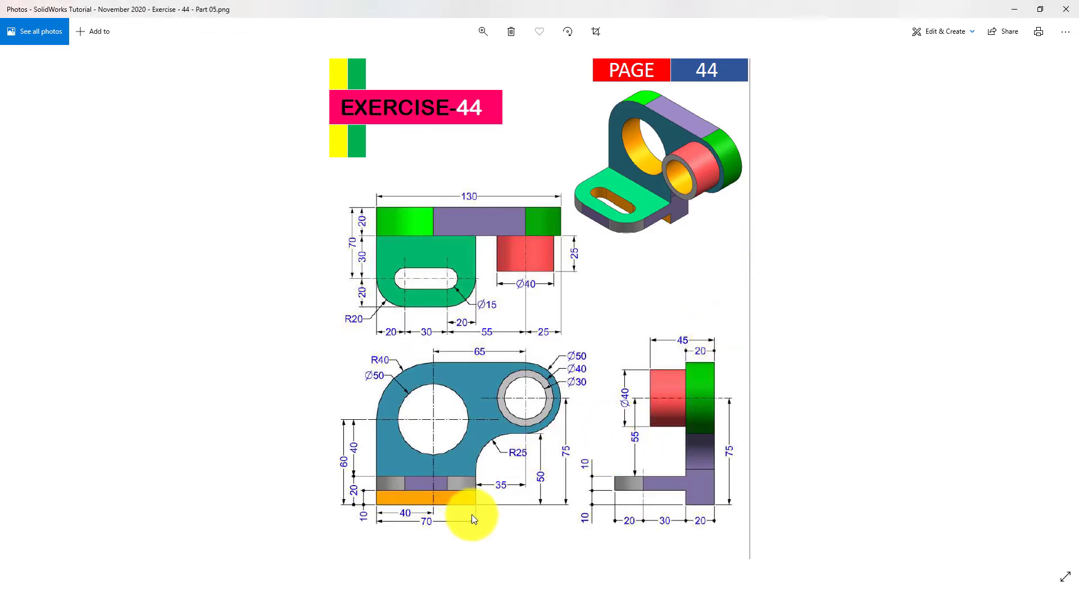
key("alt+Tab")
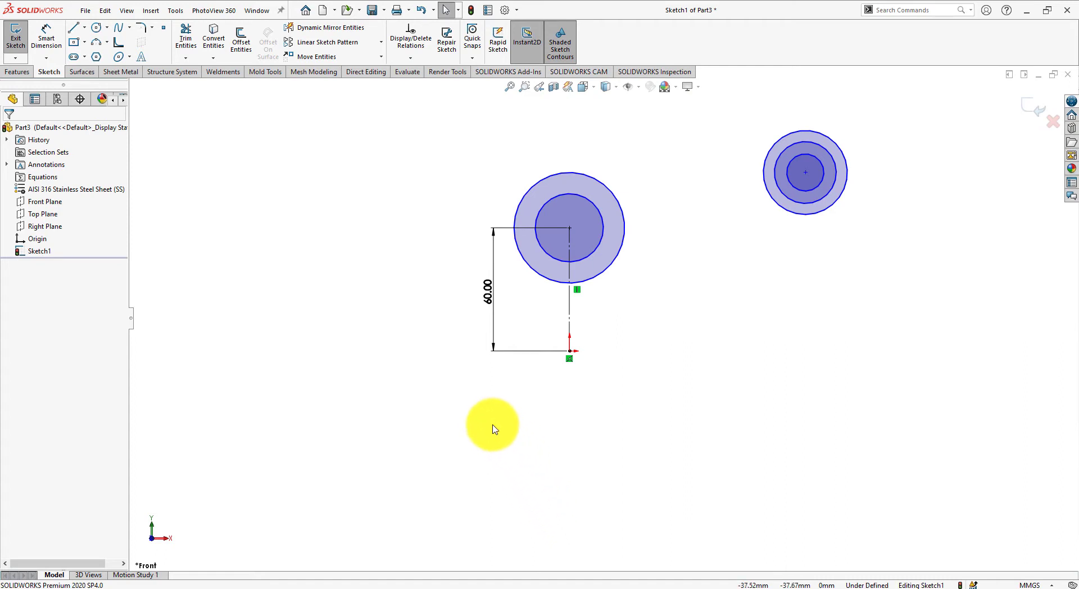
right_click_drag(467, 401, 436, 405)
Step: Draw a horizontal base line and make it coincident with the origin
left_click(454, 407)
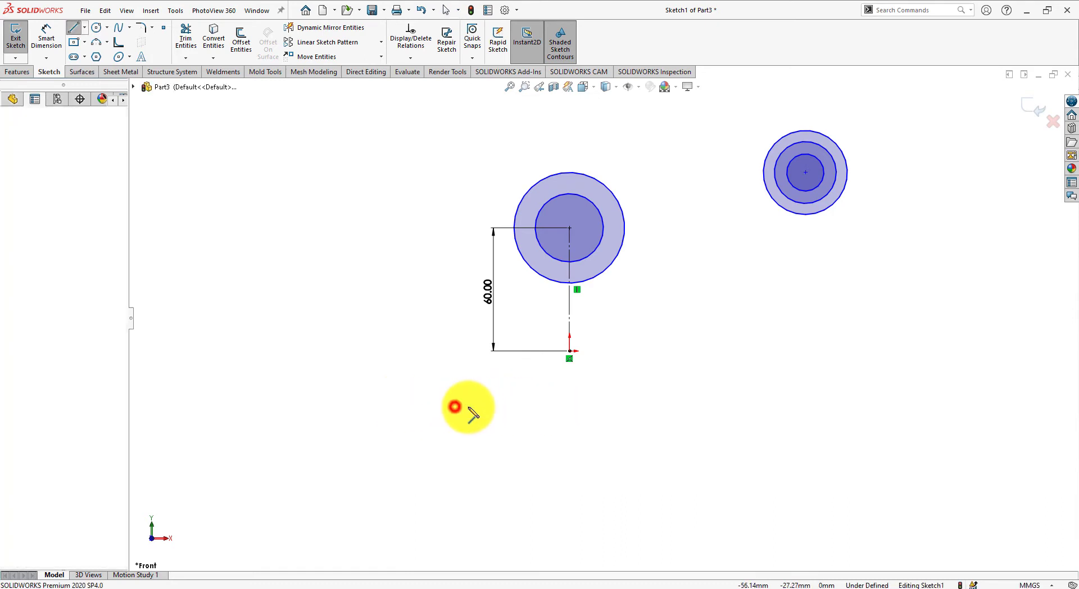
left_click(658, 406)
right_click(699, 377)
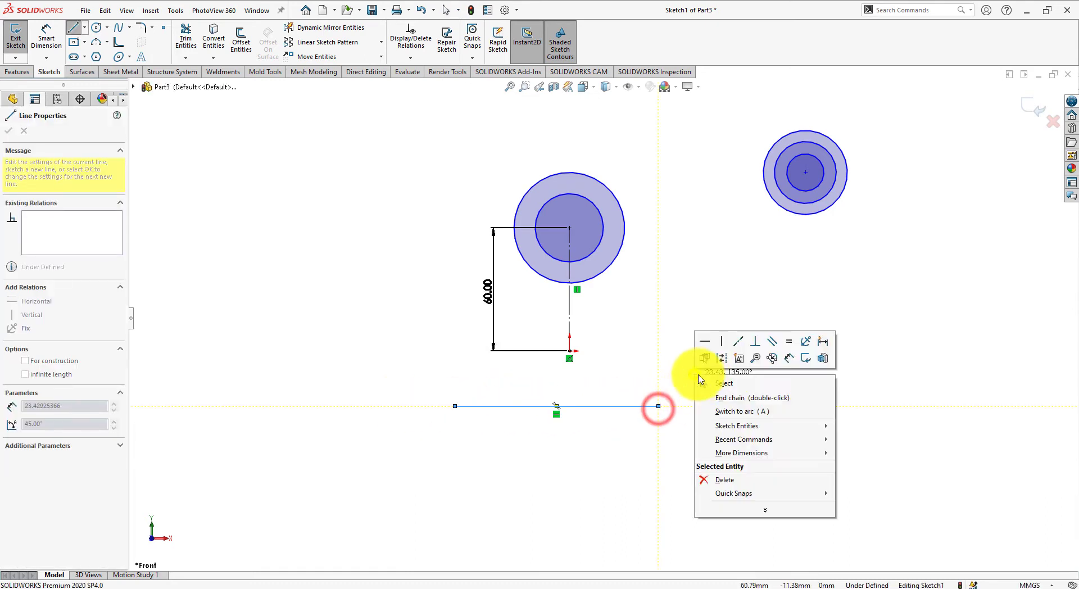
left_click(734, 382)
scroll(649, 399, "down", 2)
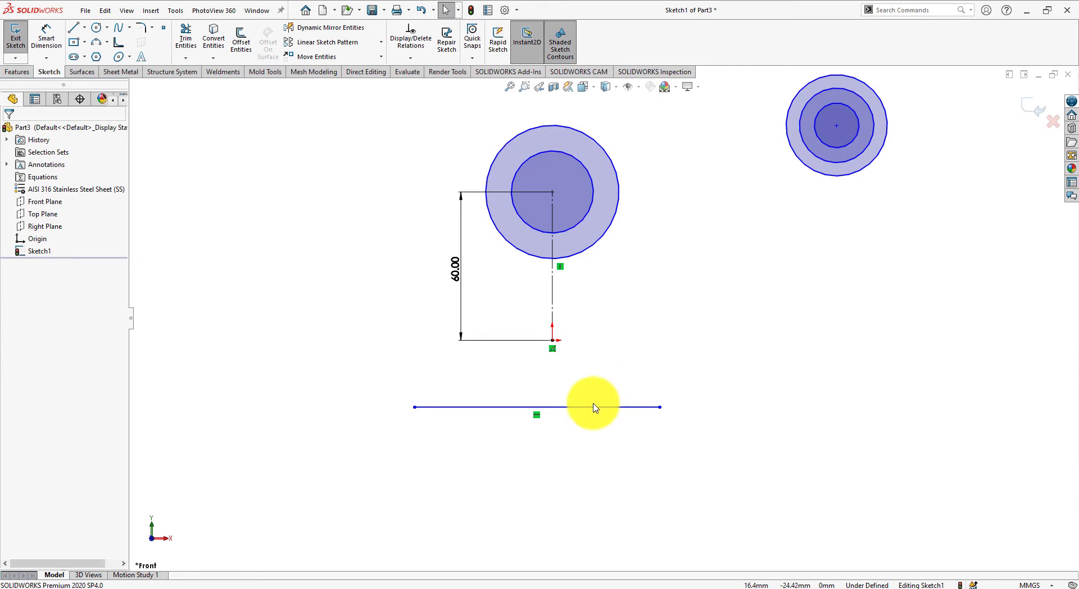
left_click(593, 406)
left_click(553, 340, "ctrl")
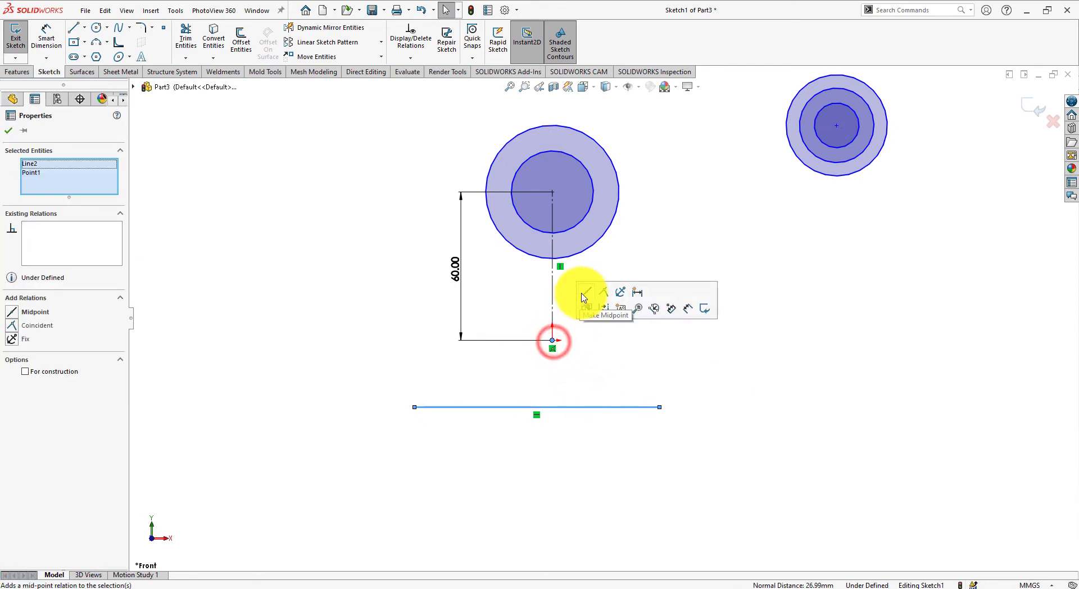
left_click(606, 293)
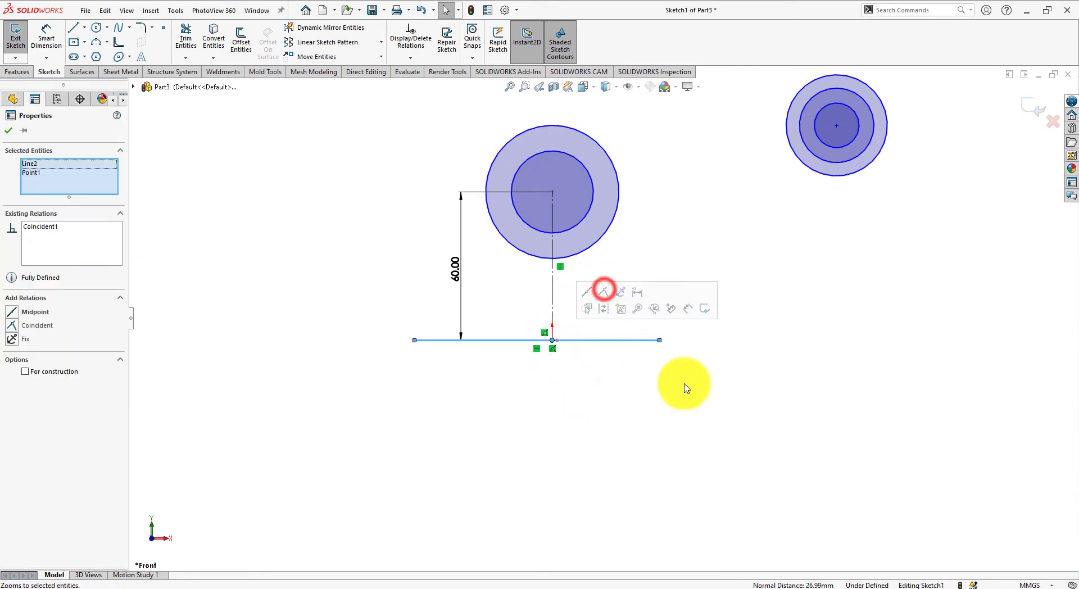
left_click(680, 399)
right_click(667, 401)
left_click(584, 415)
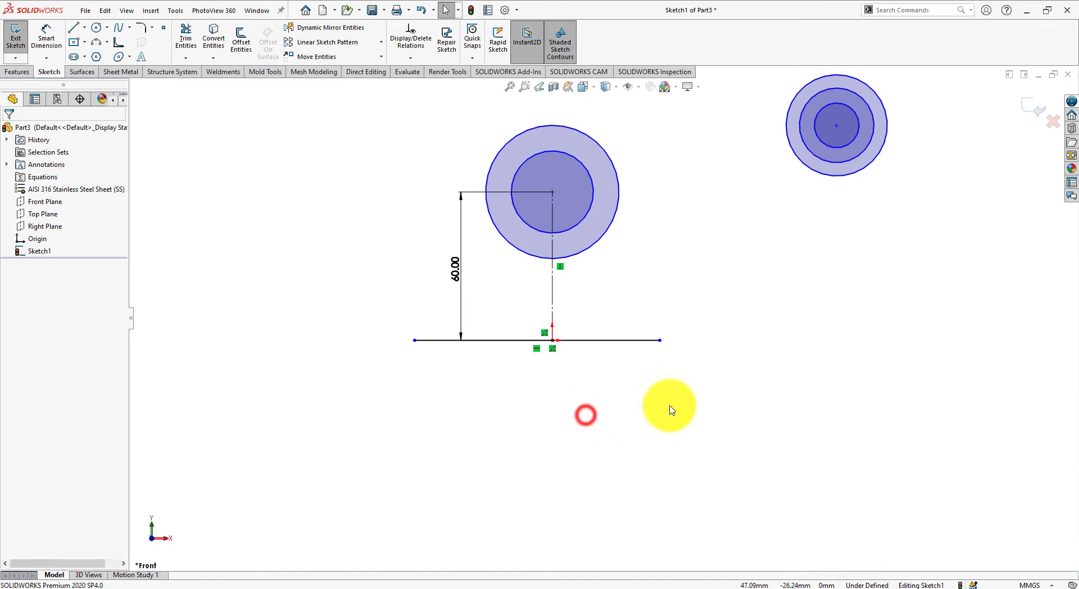
Step: Dimension the base line's left end 40 from the origin and its length 70
mouse_move(669, 406)
right_mouse_down()
mouse_move(655, 401)
mouse_move(667, 361)
right_mouse_up()
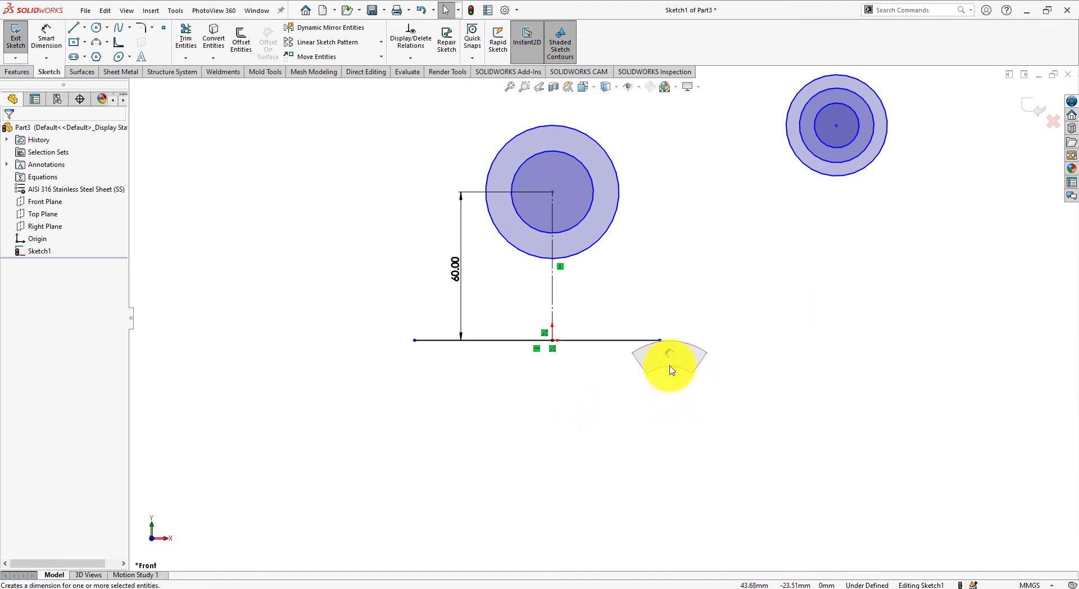
left_click(414, 340)
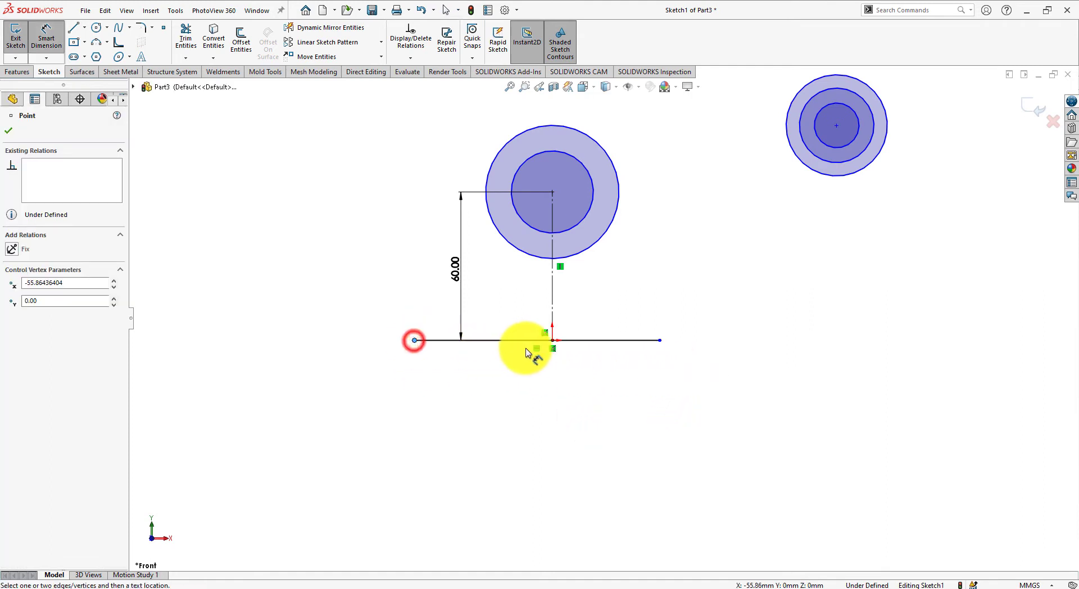
left_click(552, 340)
left_click(475, 391)
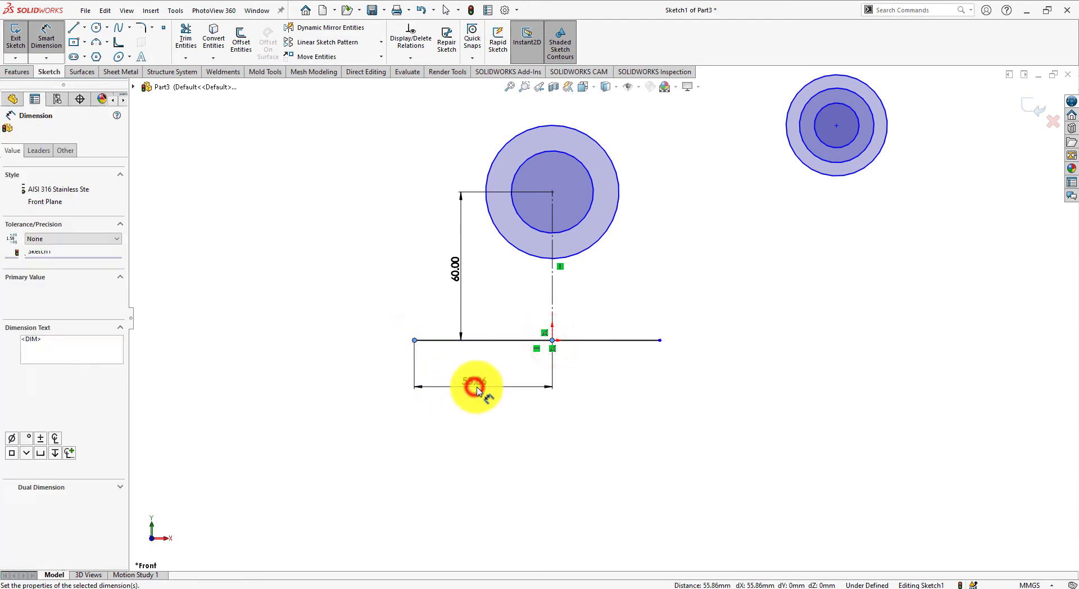
key("alt+Tab")
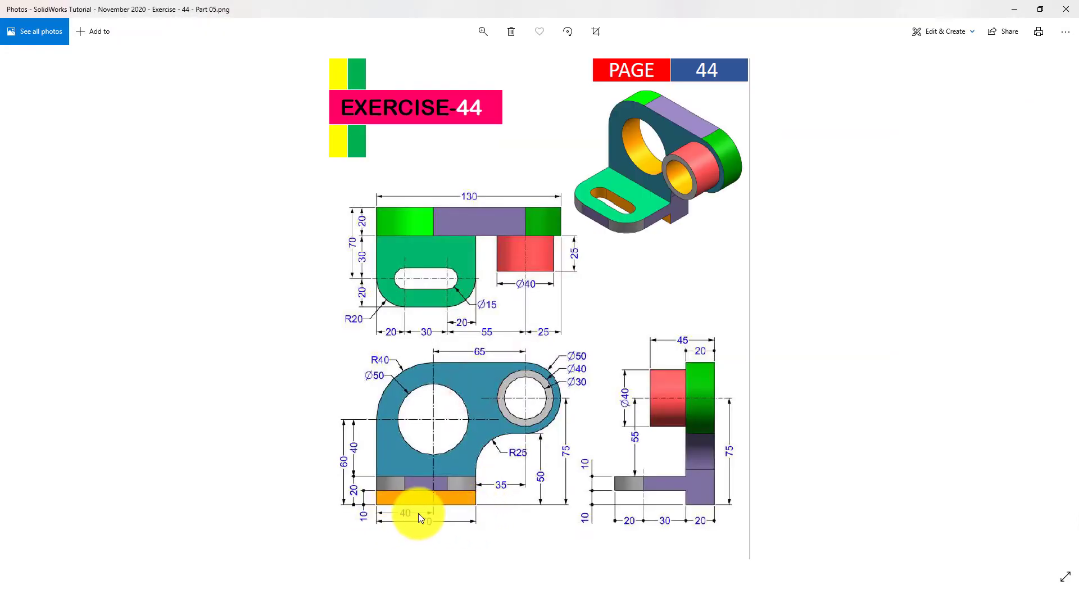
key("alt+Tab")
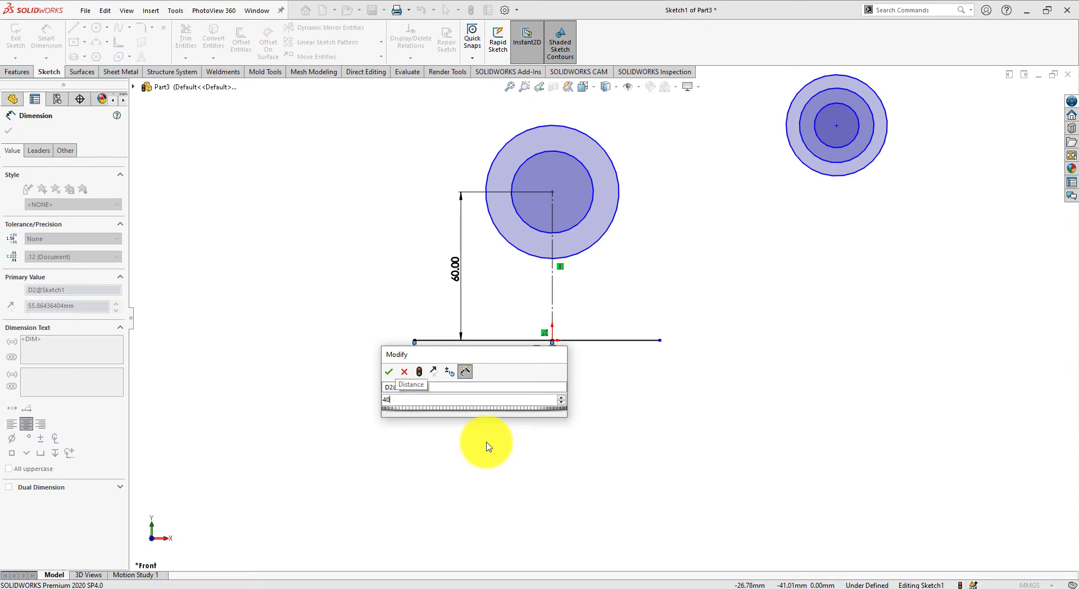
key("Return")
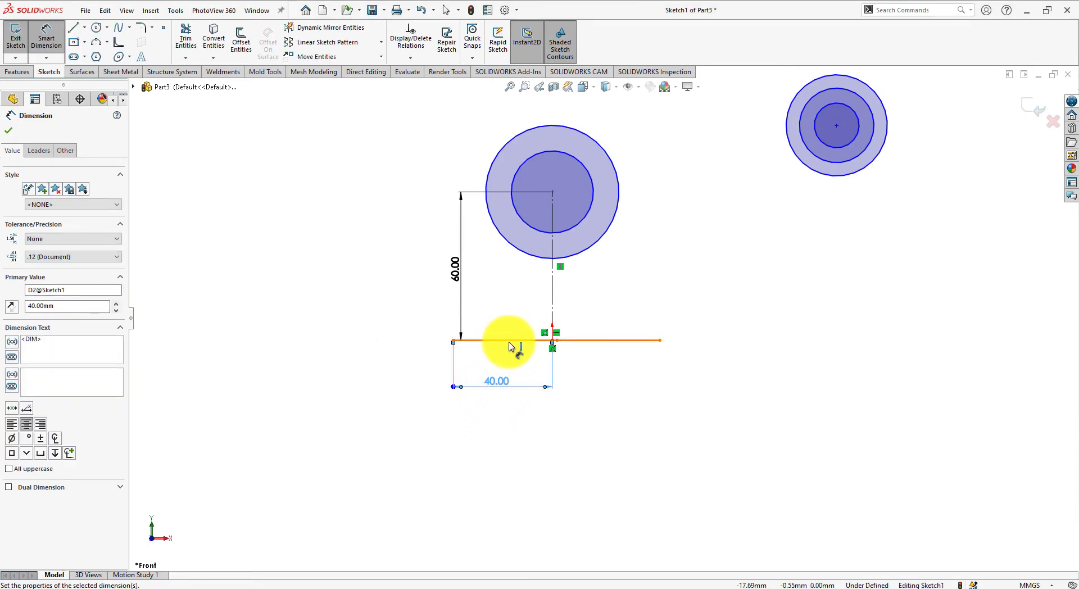
left_click(509, 342)
left_click(511, 413)
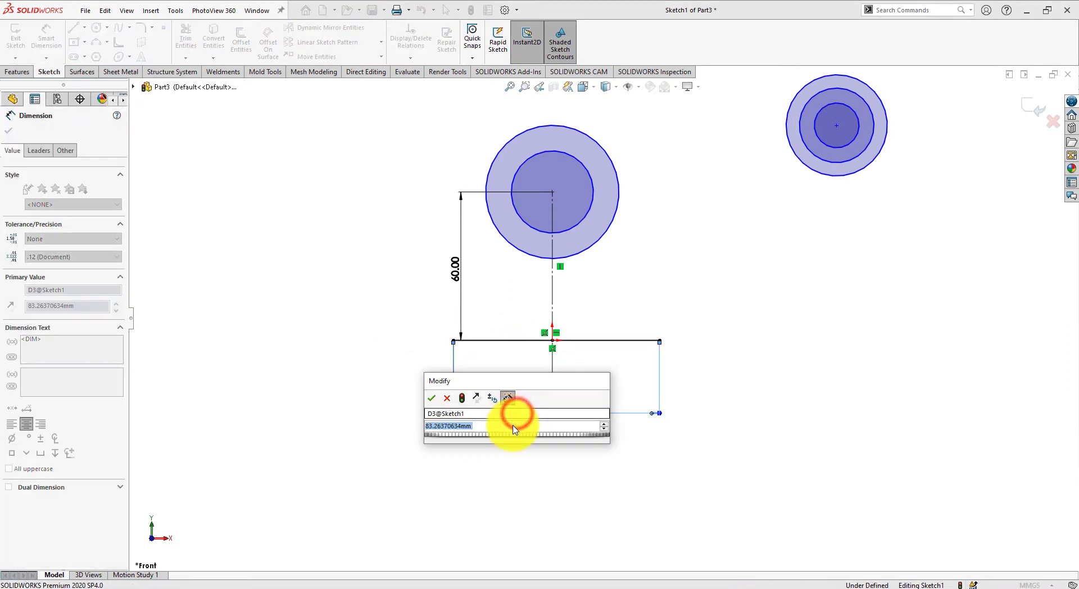
key("alt+Tab")
key("alt+Tab")
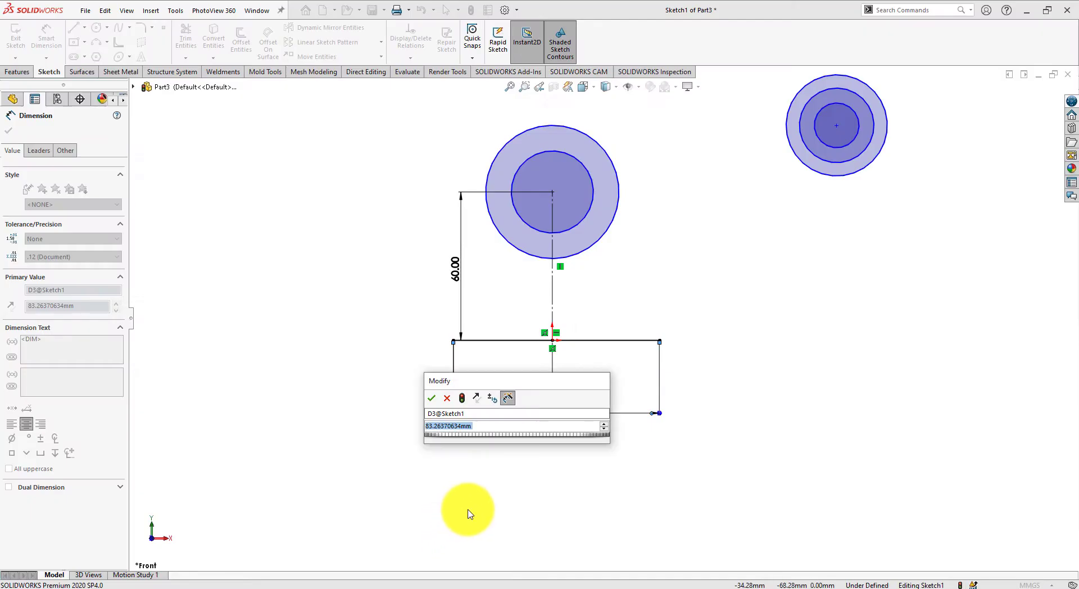
key("Return")
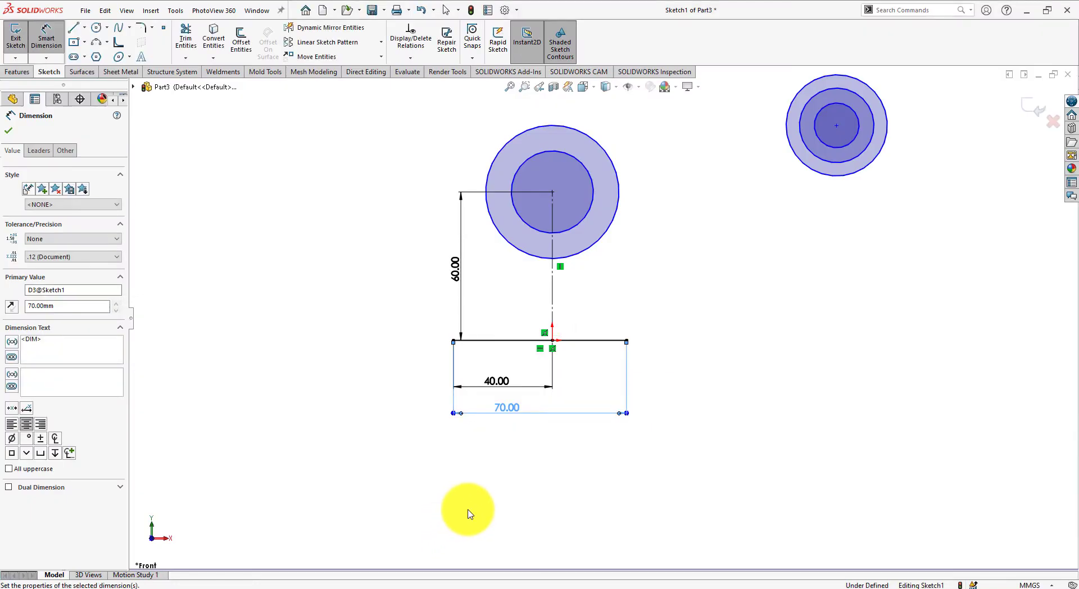
left_click(482, 502)
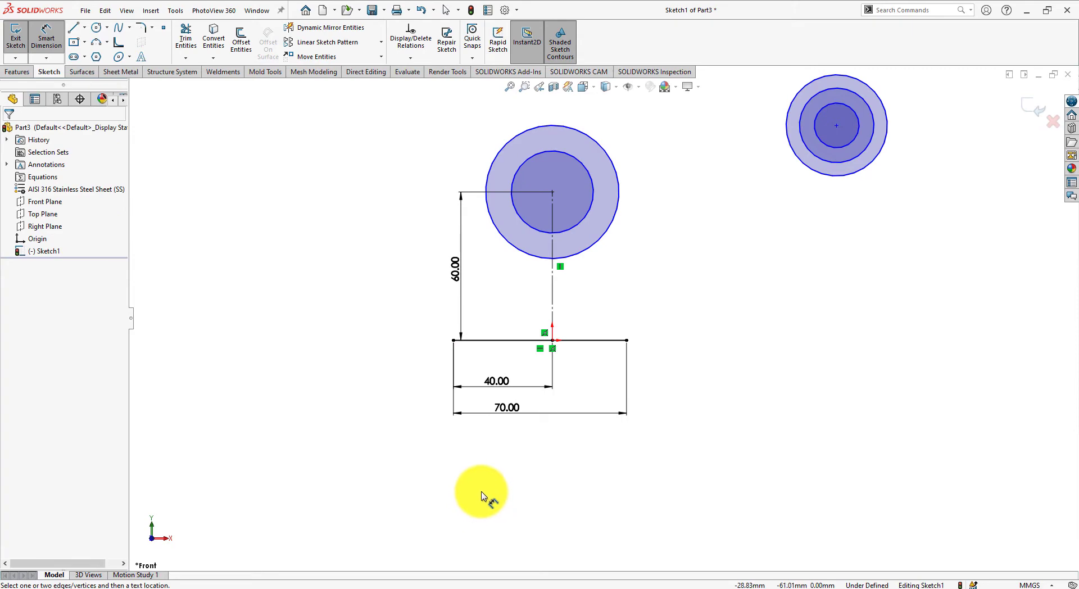
key("alt+Tab")
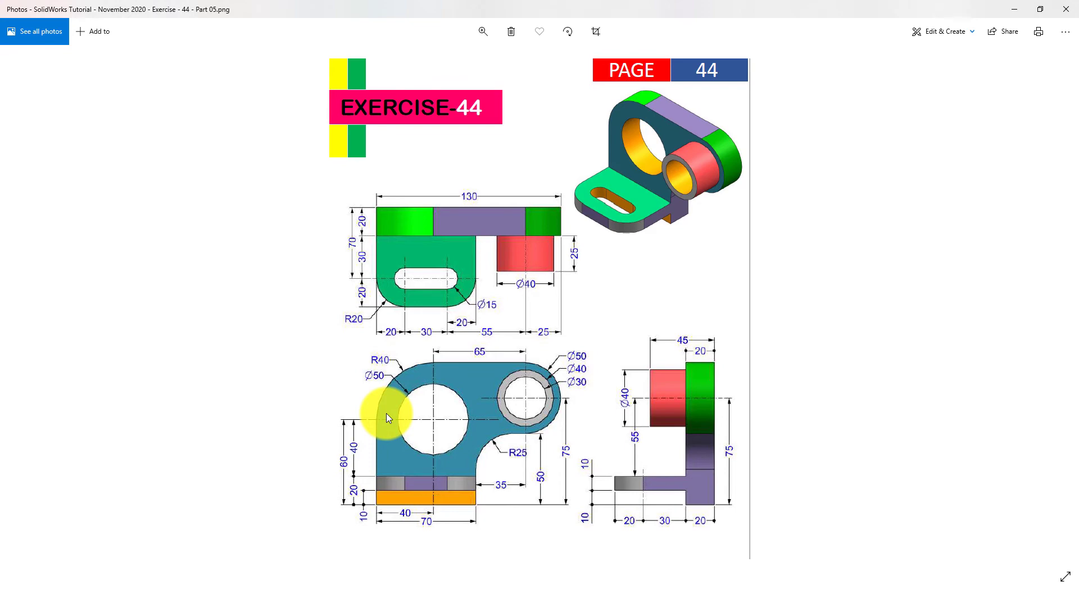
Step: Dimension the large outer circle to Ø80, entered as 2*40
key("alt+Tab")
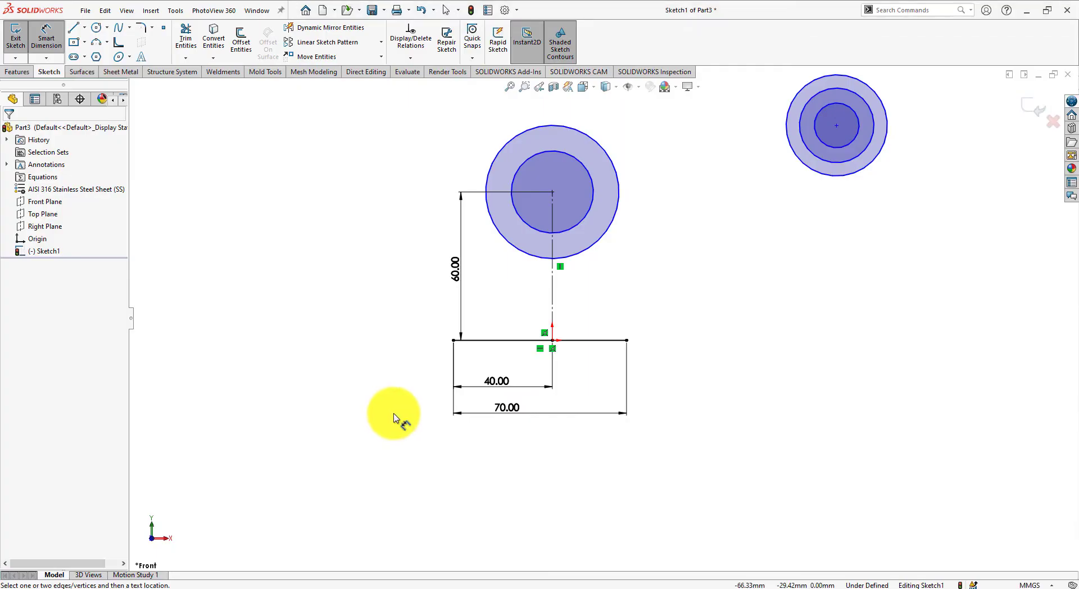
left_click(493, 159)
left_click(419, 120)
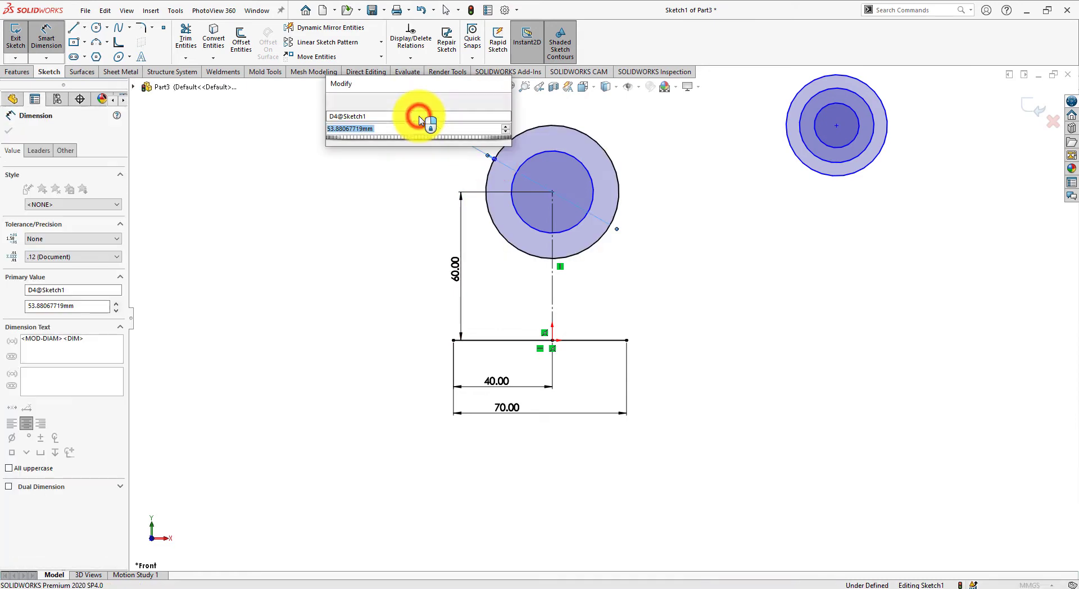
key("alt+Tab")
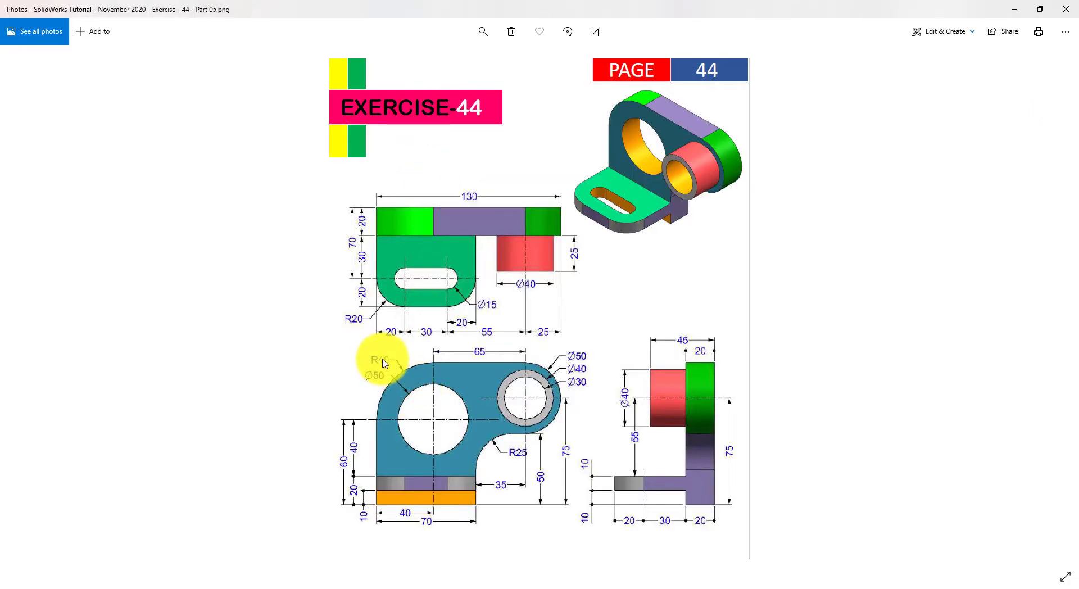
key("alt+Tab")
type("2")
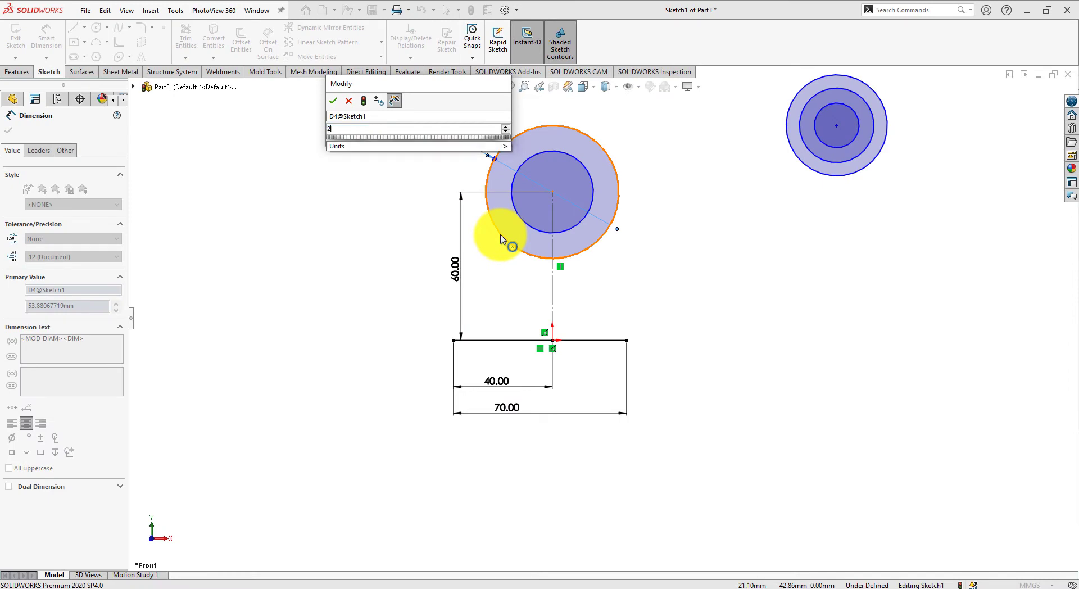
type("*40")
key("Return")
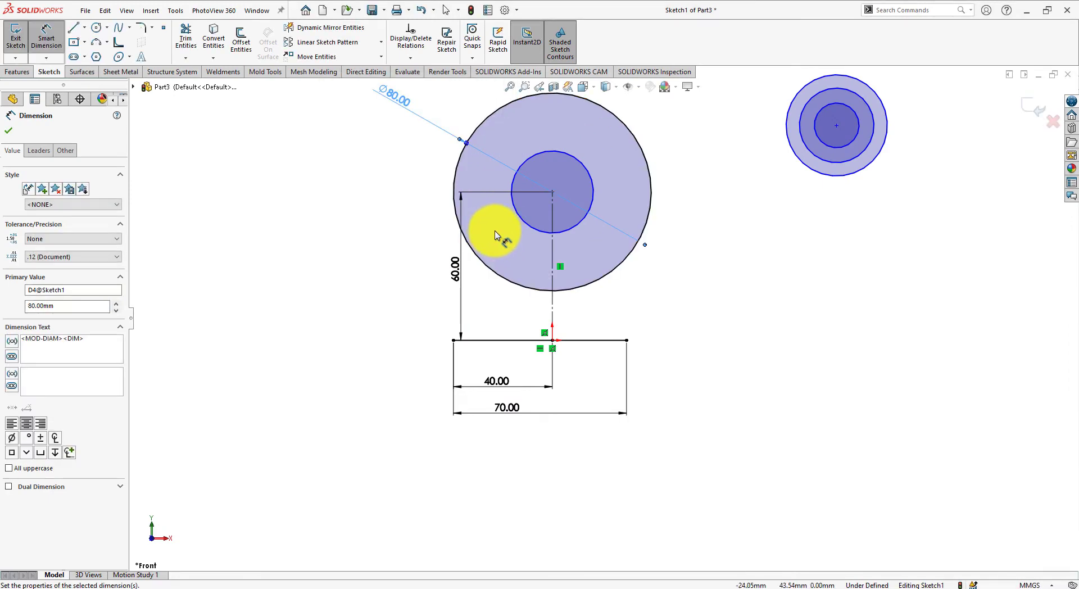
Step: Dimension the inner concentric circle to Ø50
left_click(517, 219)
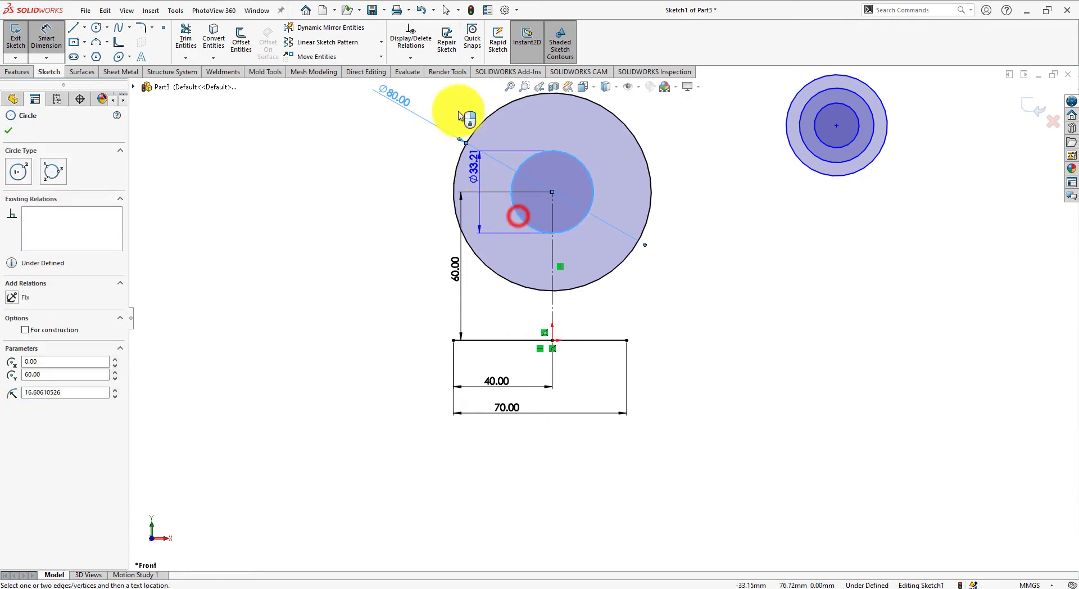
left_click(444, 103)
key("alt+Tab")
left_click(512, 262)
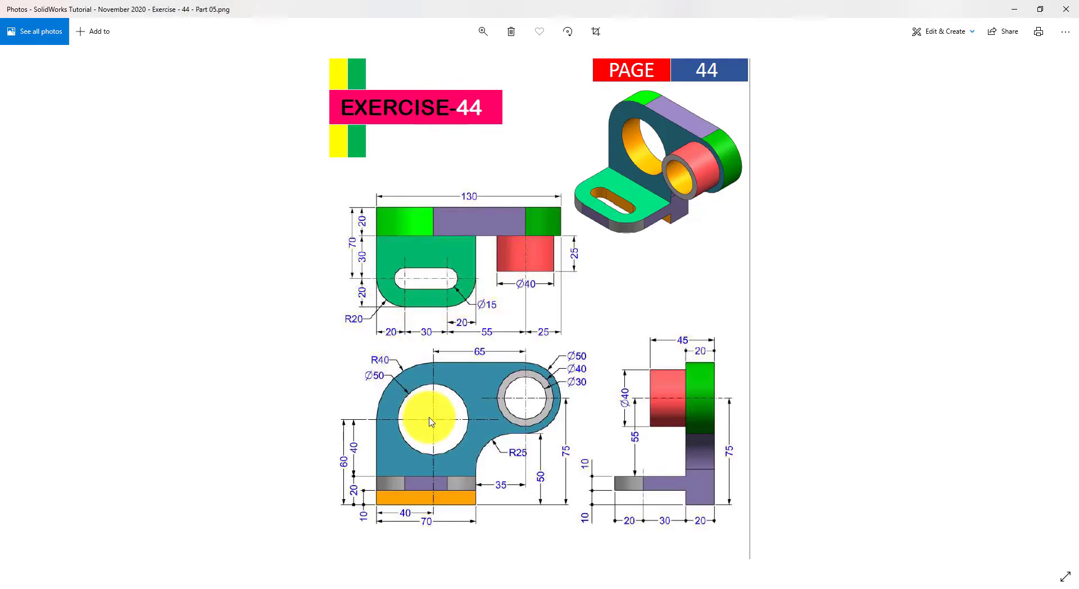
key("alt+Tab")
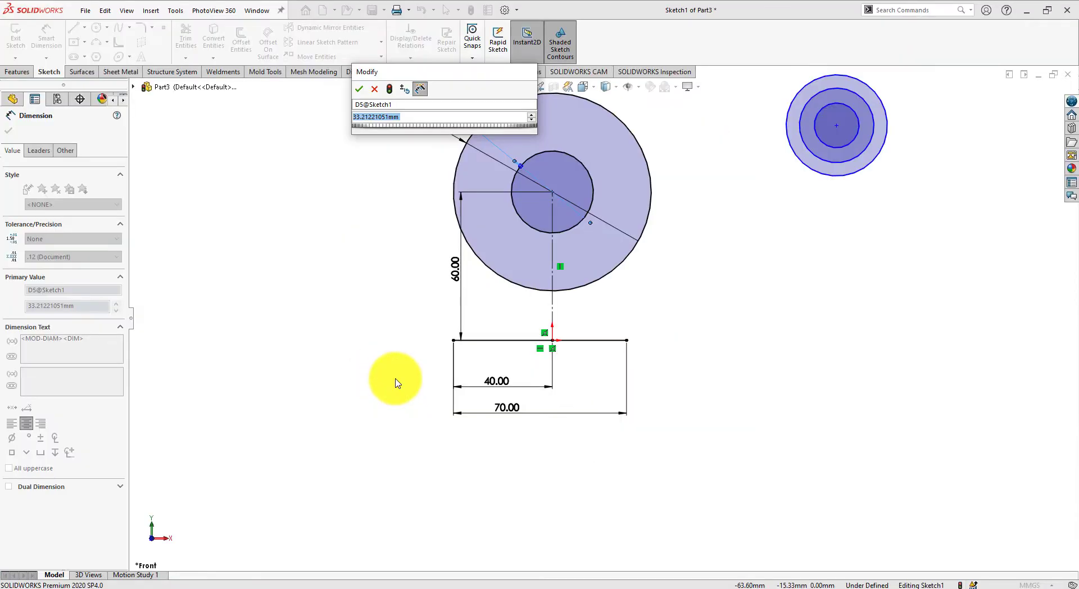
type("50")
key("Return")
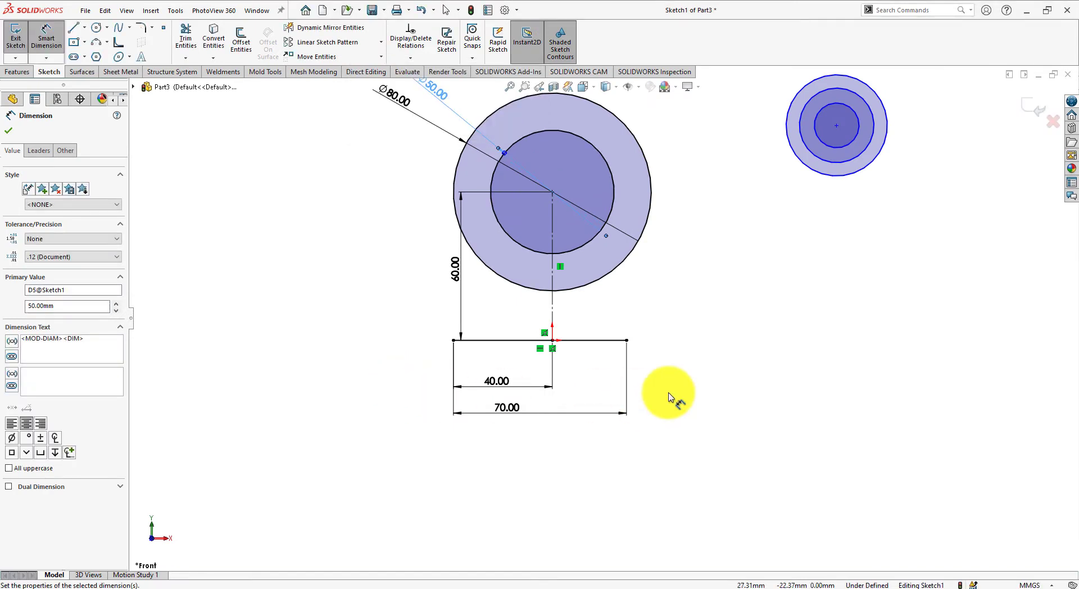
scroll(731, 354, "up", 3)
scroll(749, 303, "down", 2)
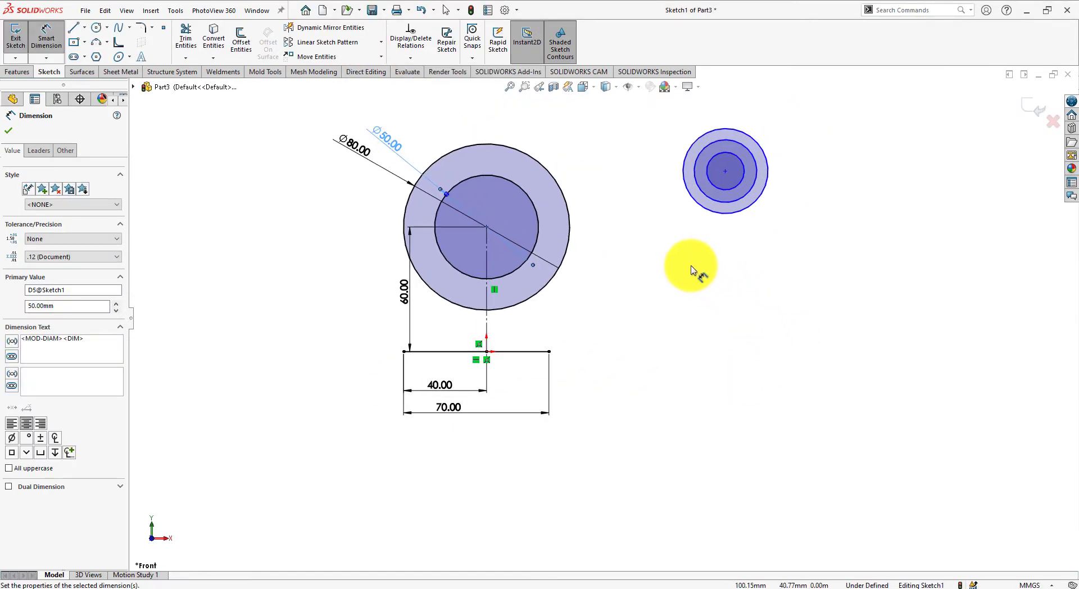
left_click(486, 227)
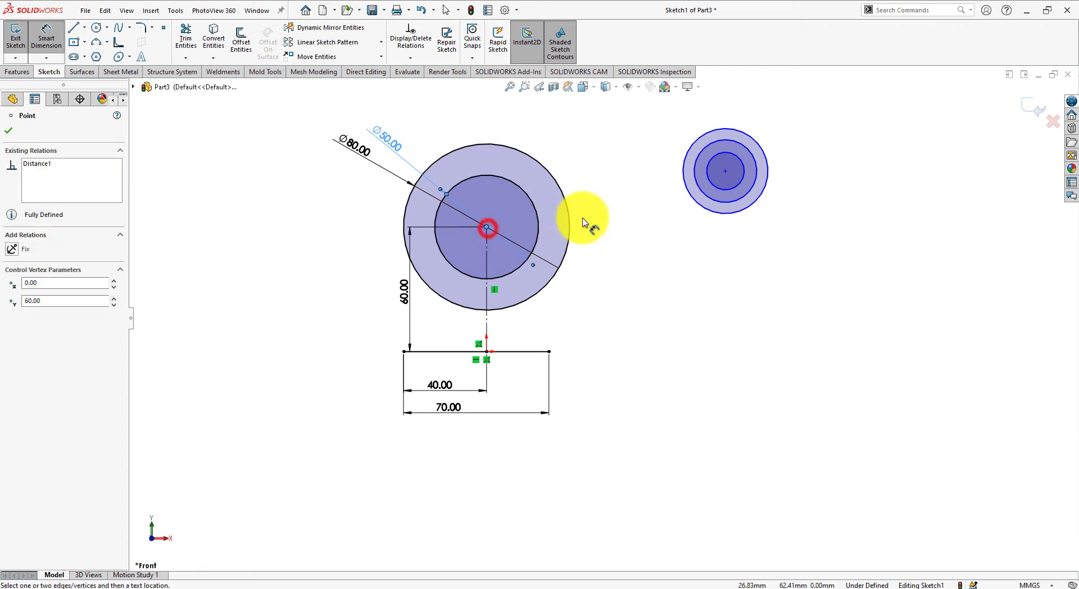
Step: Set the horizontal distance between the two circle centres to 65 mm
left_click(725, 172)
scroll(627, 123, "up", 2)
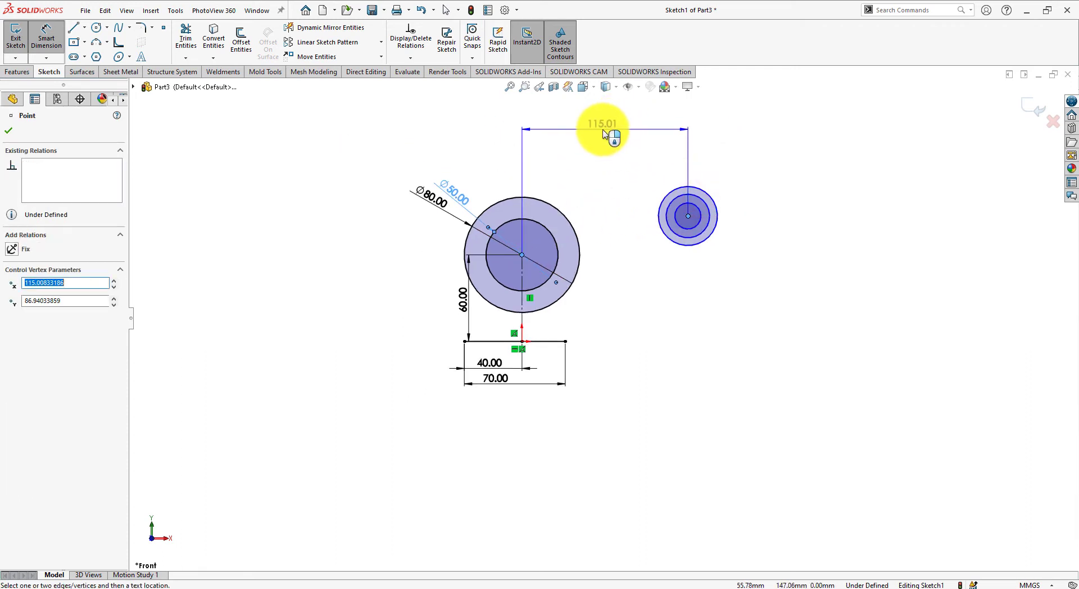
left_click(604, 133)
key("alt+Tab")
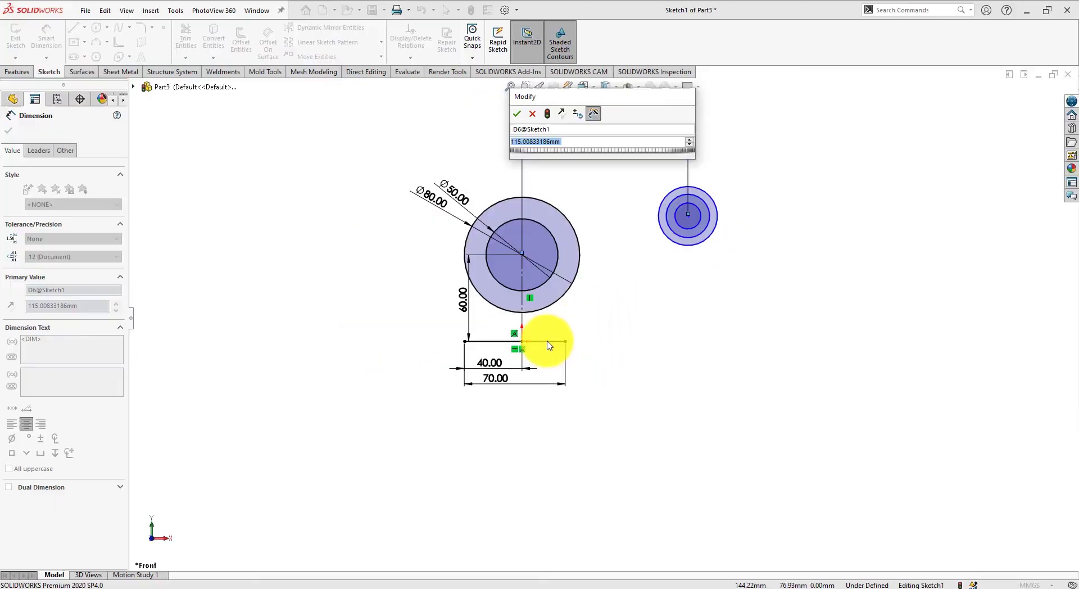
key("alt+Tab")
type("6")
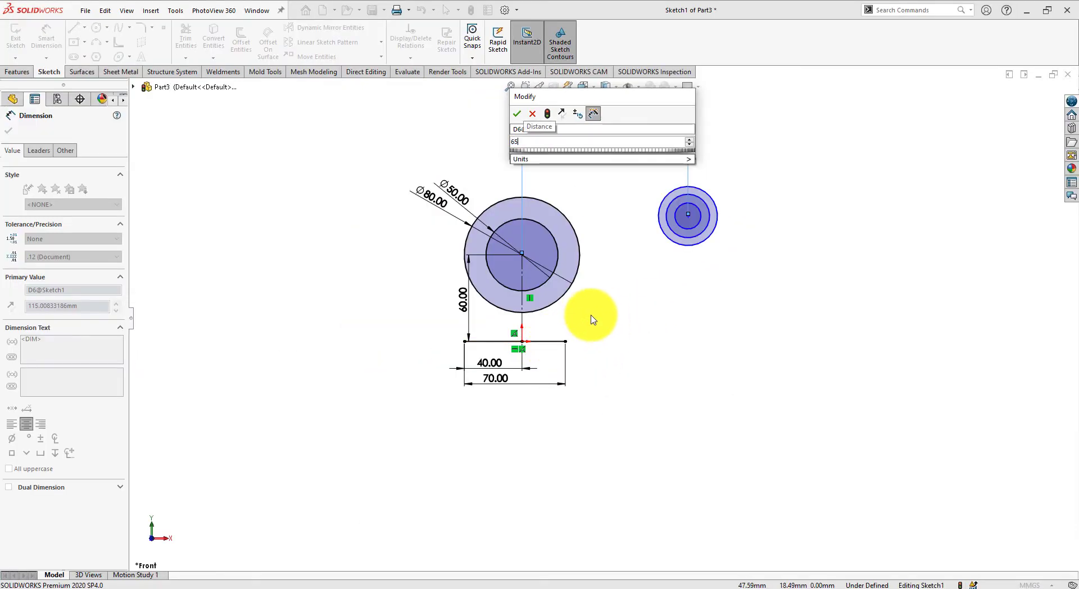
key("Return")
Step: Place the small circles' centre 75 mm above the base line
key("alt+Tab")
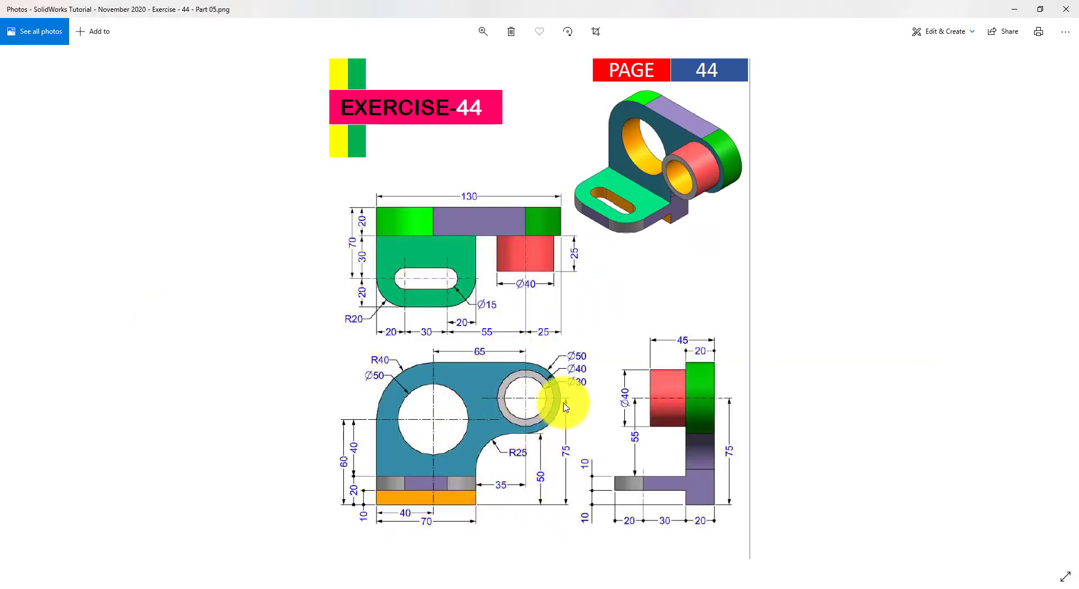
key("alt+Tab")
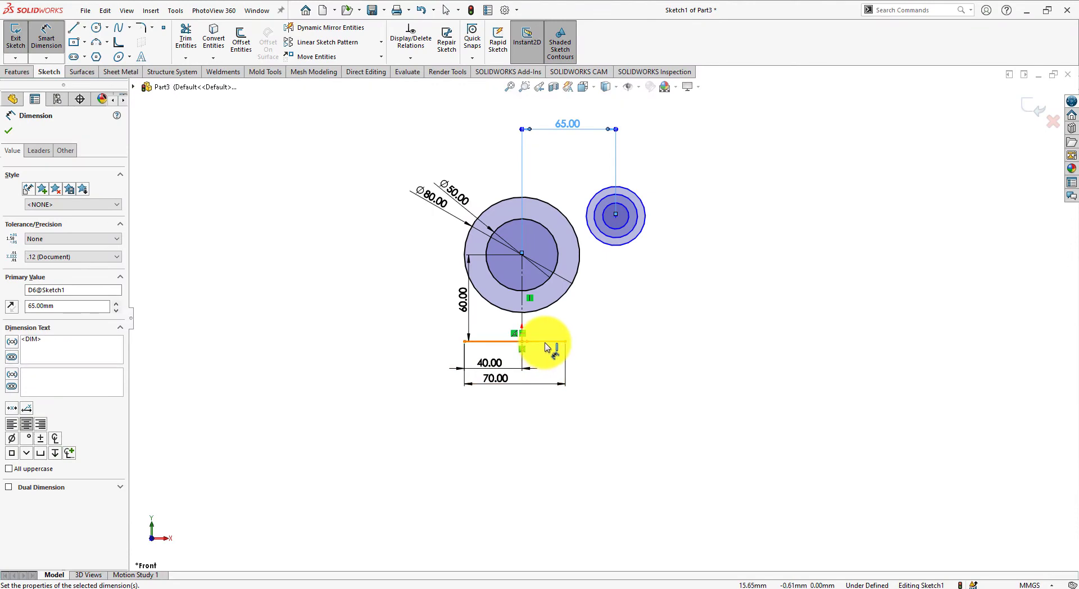
left_click(545, 341)
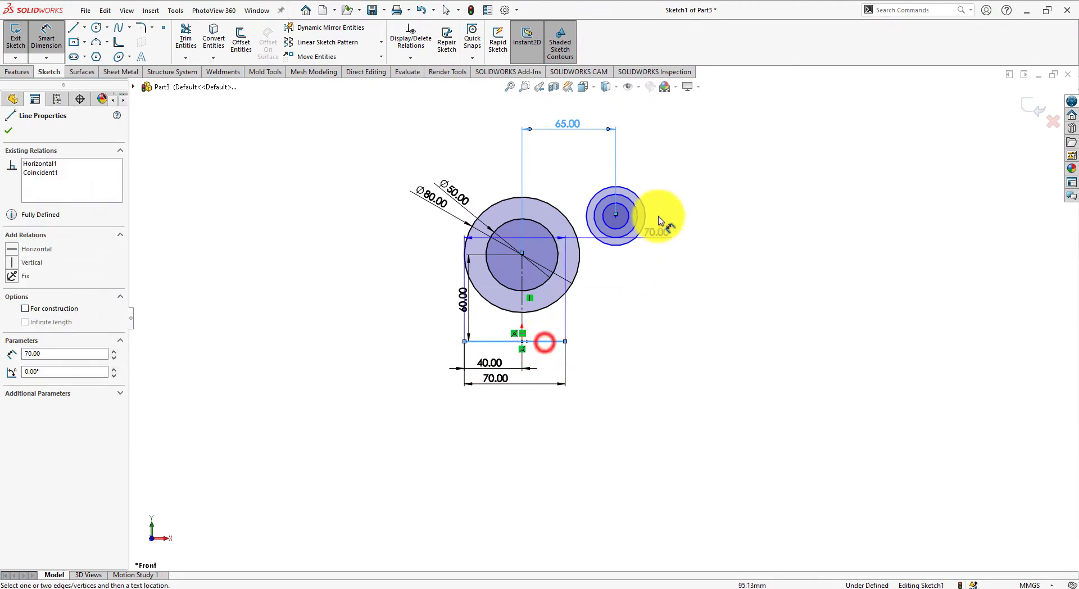
left_click(617, 222)
left_click(728, 284)
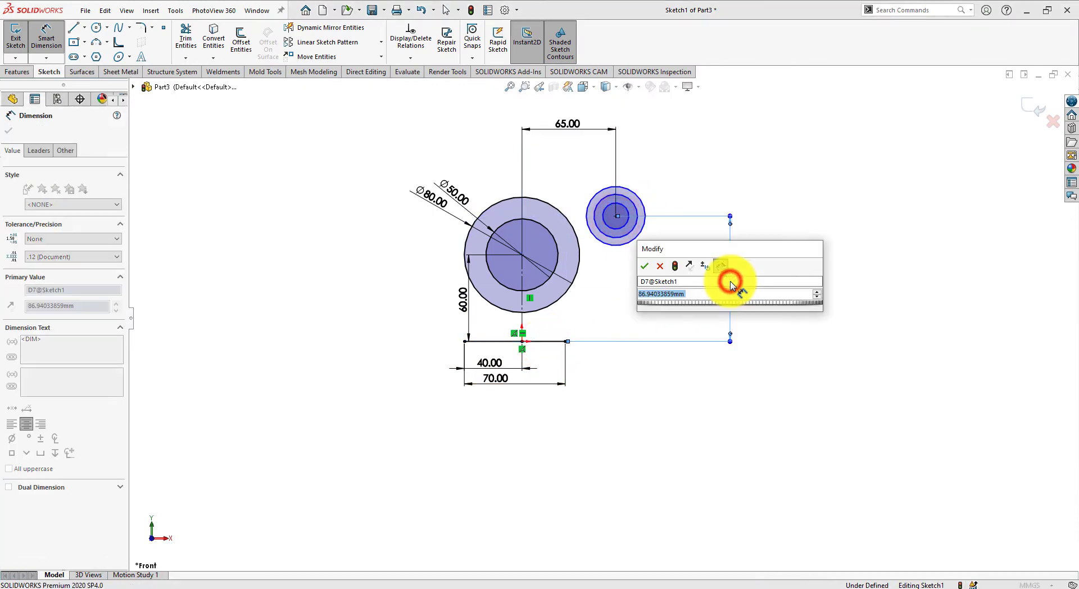
type("75")
key("Return")
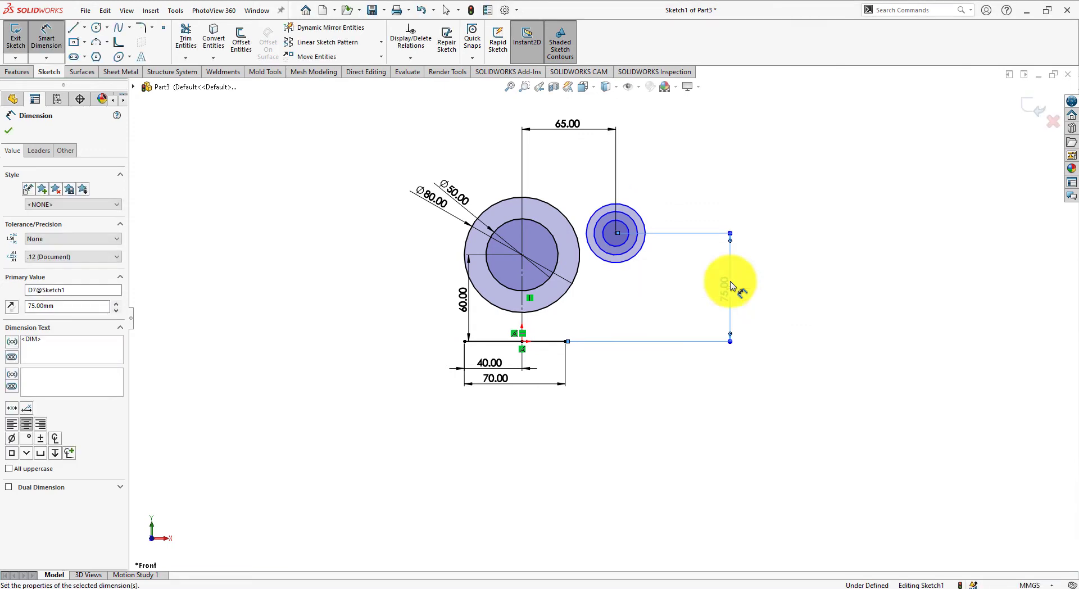
key("alt+Tab")
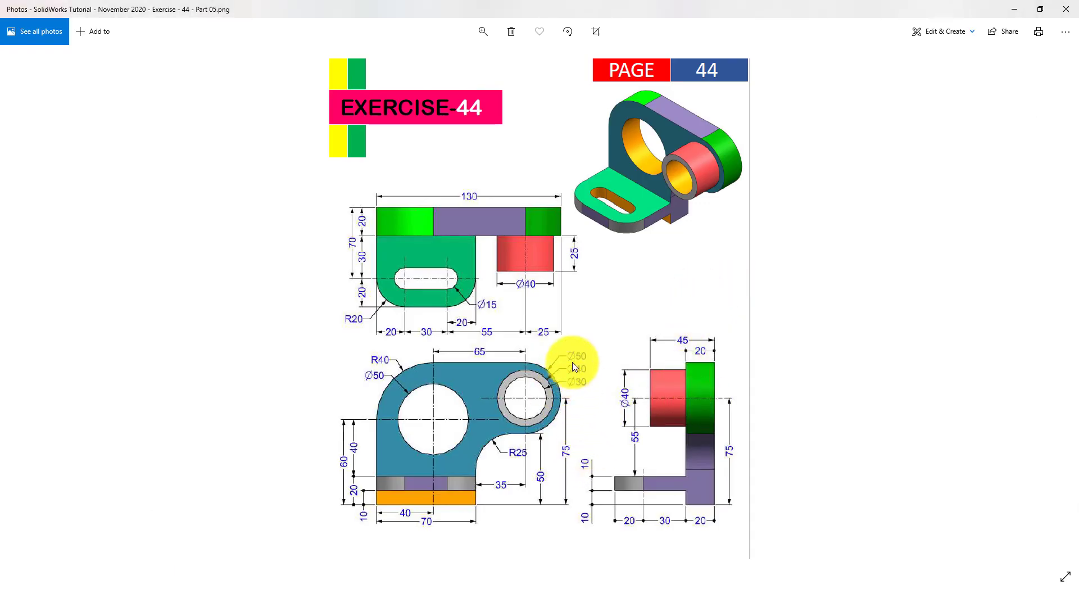
key("alt+Tab")
Step: Dimension the innermost and middle small circles to Ø30 and Ø40
left_click(631, 242)
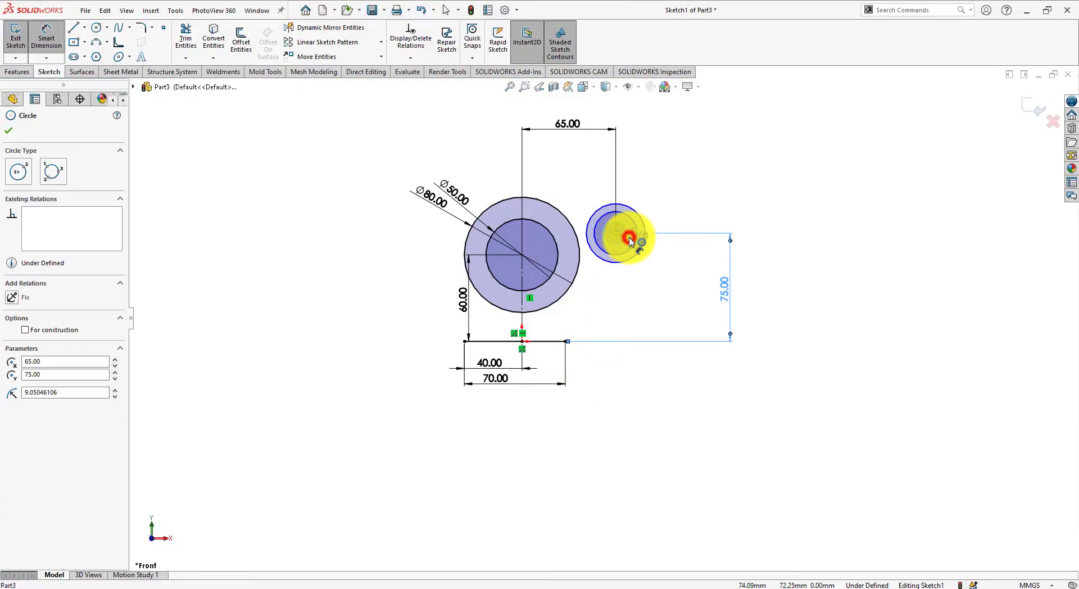
left_click(697, 220)
type("30")
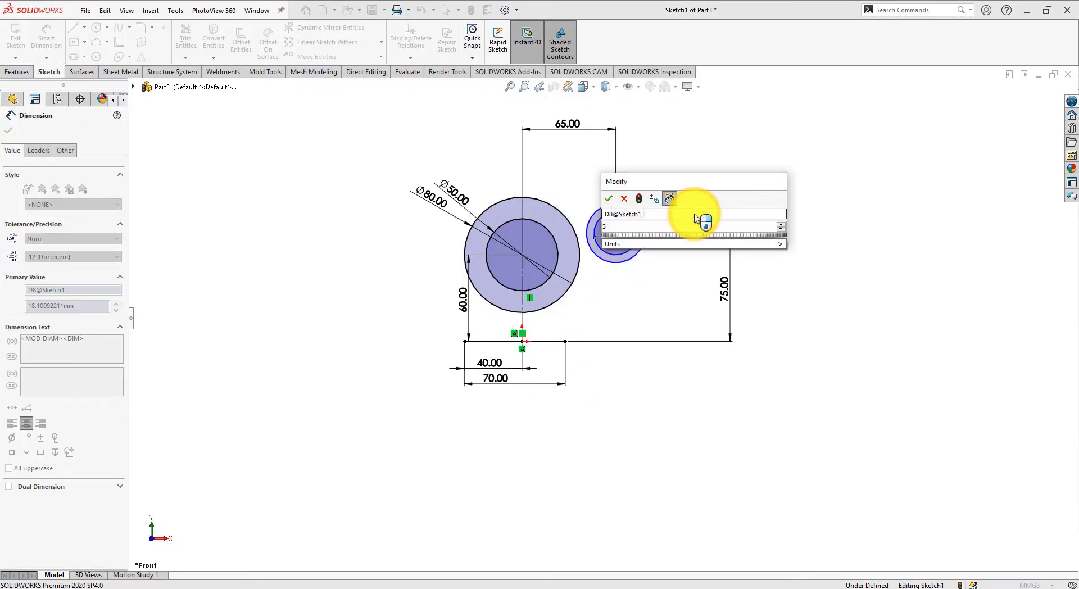
key("Return")
scroll(626, 235, "down", 2)
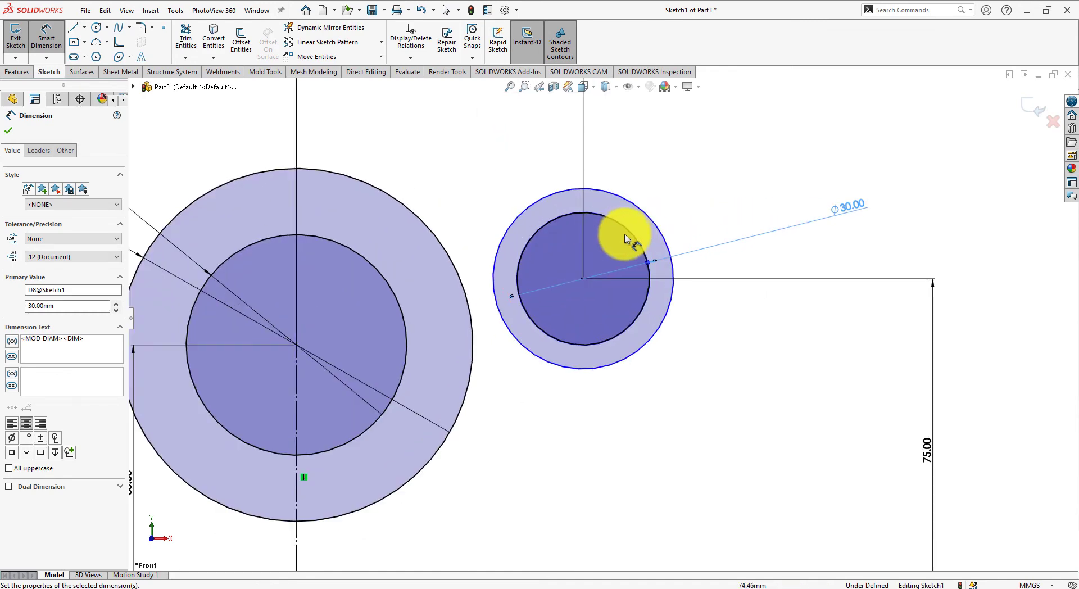
scroll(615, 241, "down", 2)
scroll(602, 234, "down", 2)
scroll(600, 236, "down", 2)
scroll(585, 267, "down", 2)
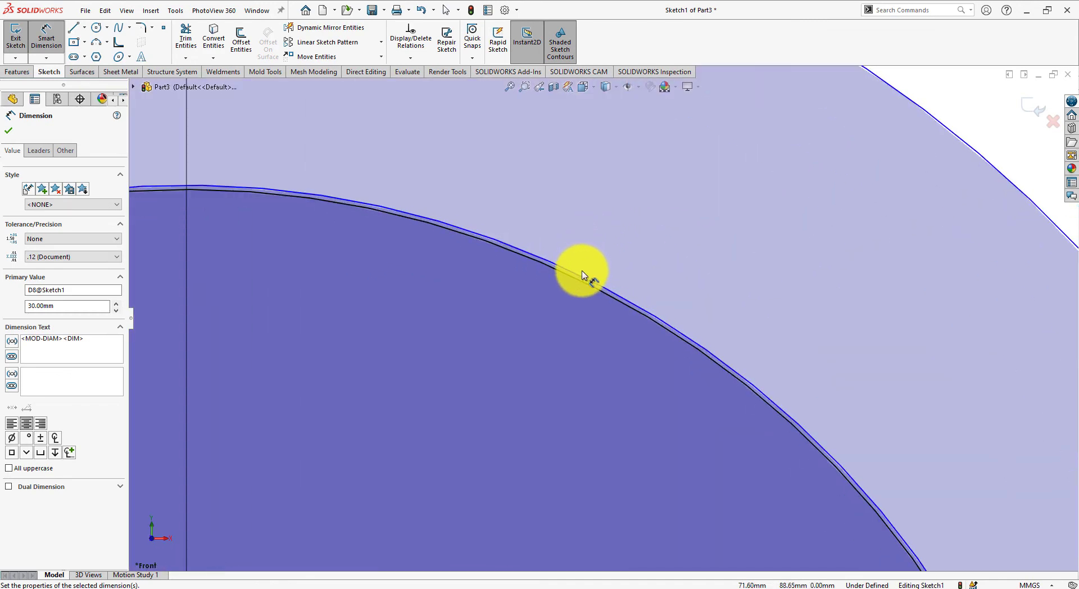
scroll(587, 281, "down", 2)
left_click(582, 288)
scroll(839, 247, "up", 2)
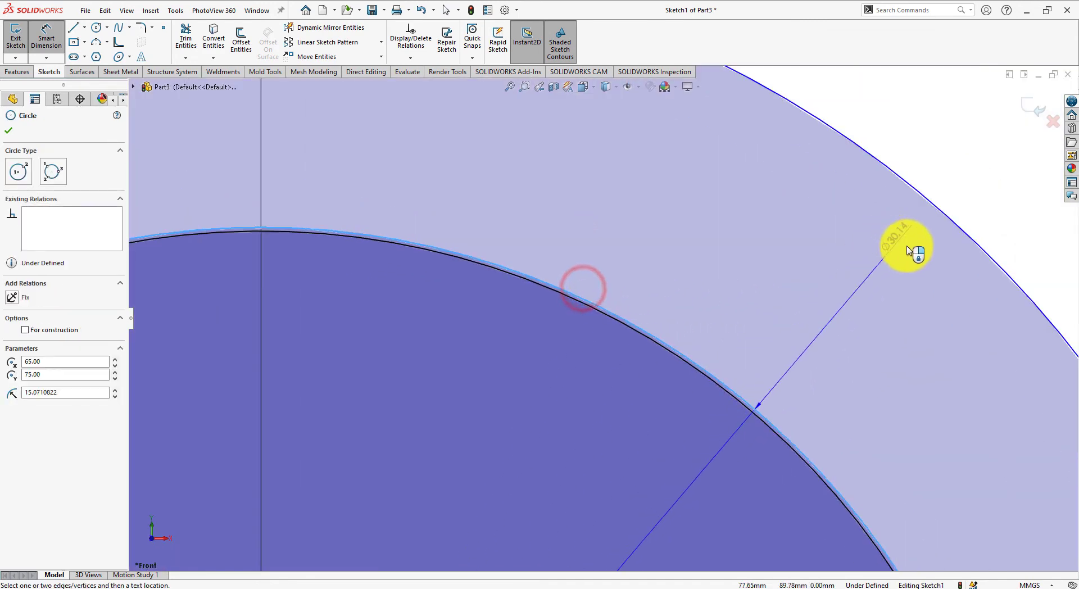
scroll(911, 245, "up", 3)
scroll(934, 265, "up", 1)
left_click(999, 271)
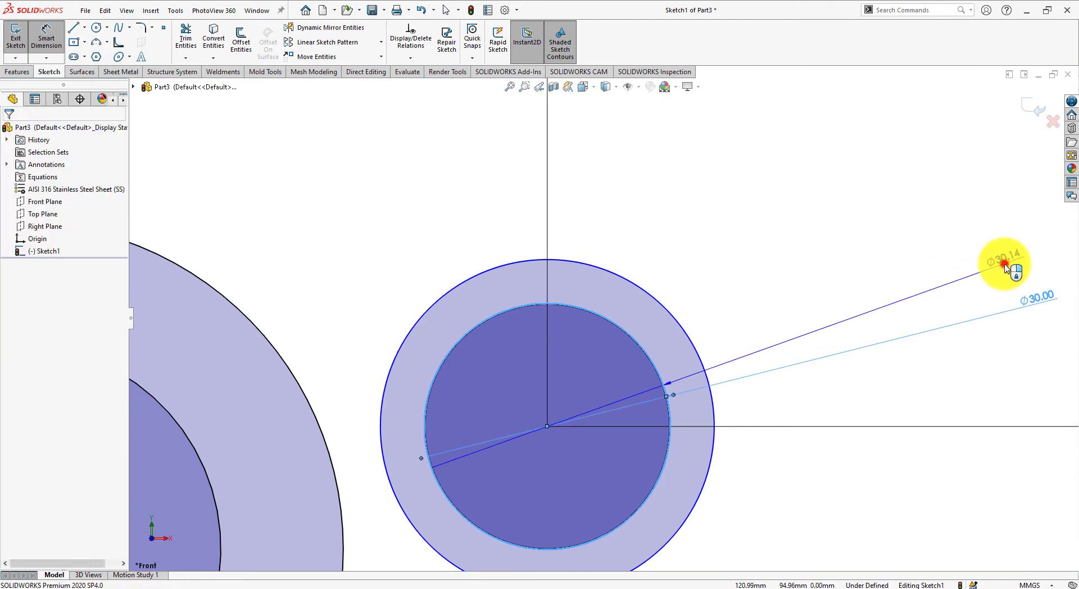
type("40")
key("Return")
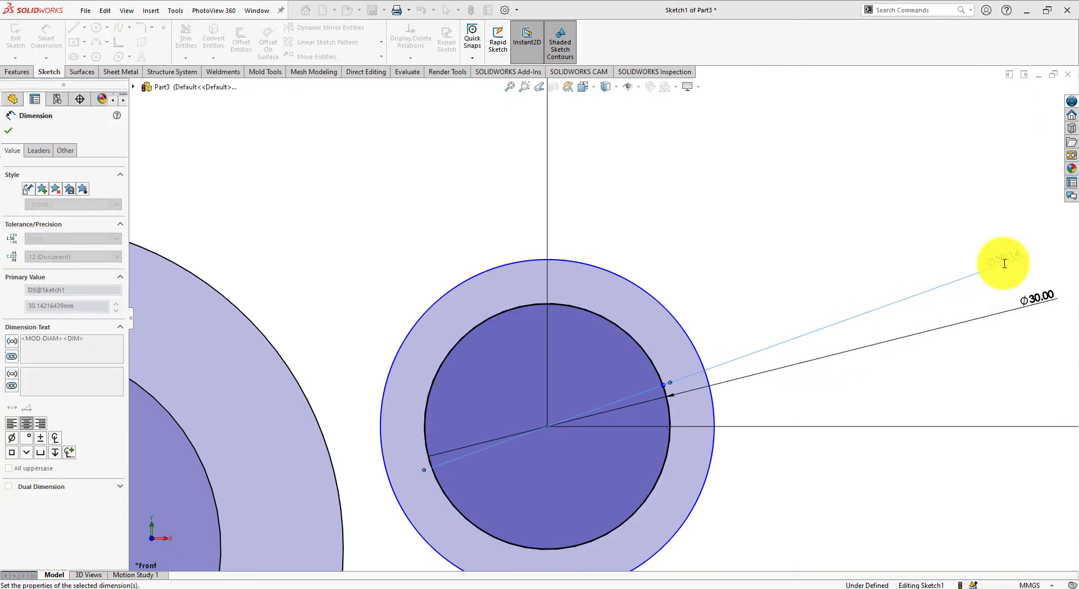
Step: Dimension the outer small circle to Ø50 and fit the whole sketch in view
scroll(680, 323, "down", 2)
scroll(674, 326, "down", 2)
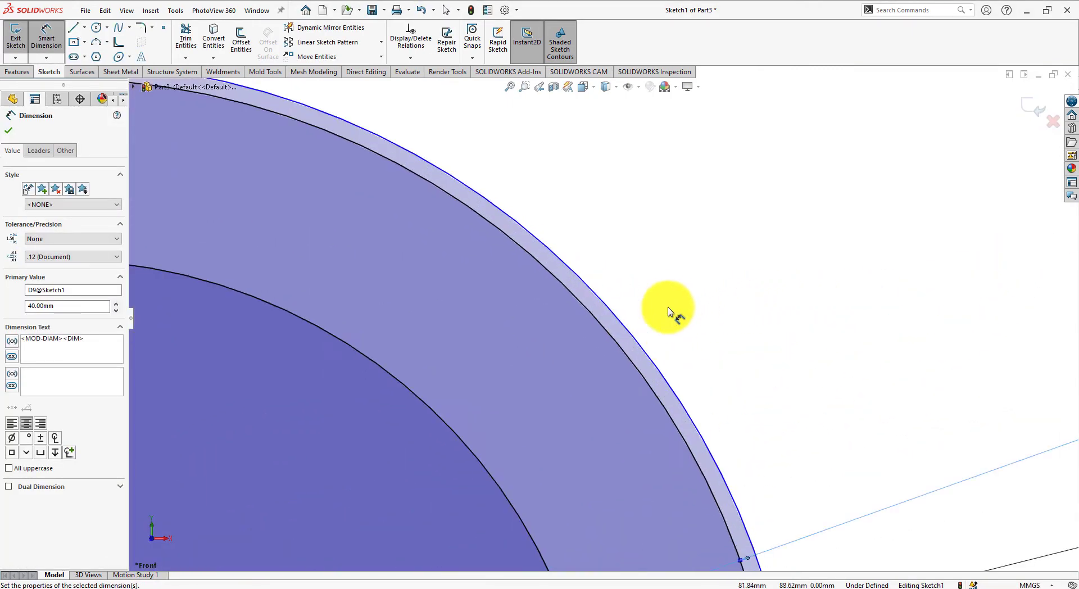
scroll(658, 320, "down", 1)
left_click(629, 352)
scroll(703, 354, "up", 2)
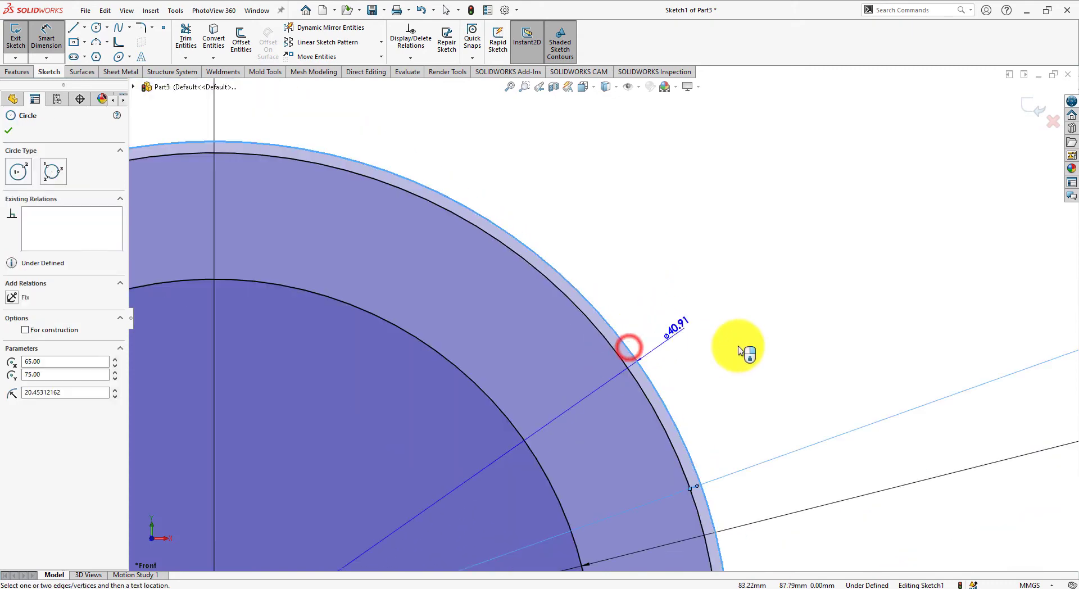
scroll(798, 342, "up", 2)
scroll(877, 292, "up", 2)
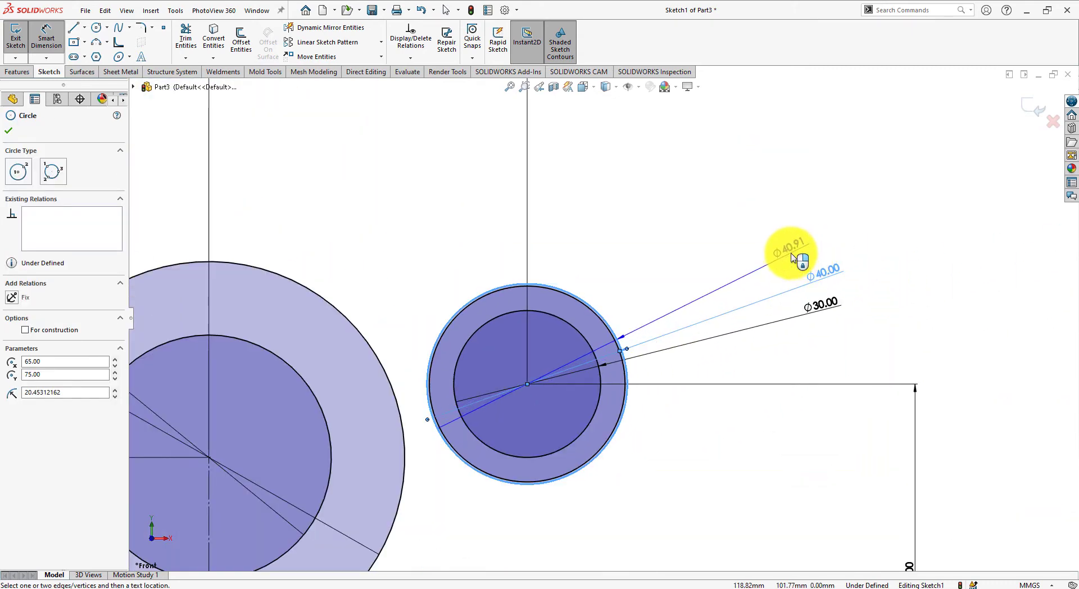
left_click(790, 253)
key("alt+Tab")
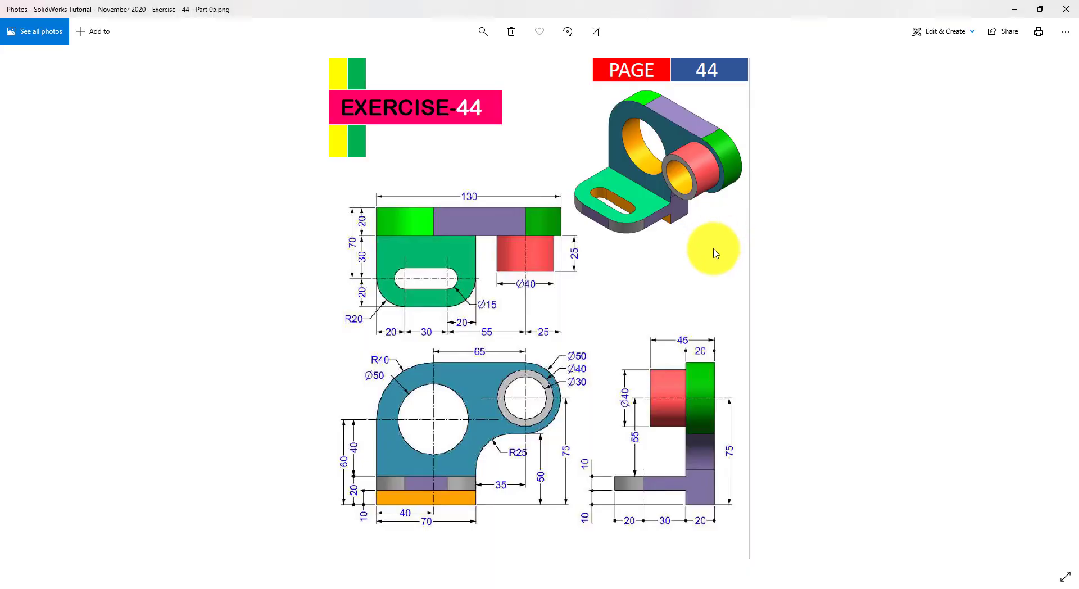
key("alt+Tab")
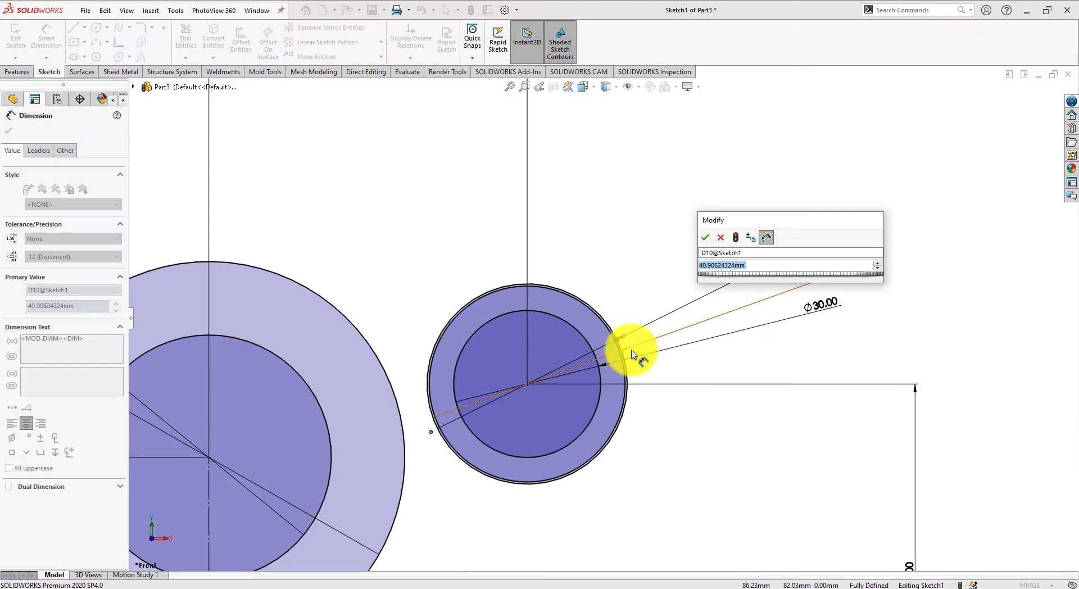
type("50")
key("Return")
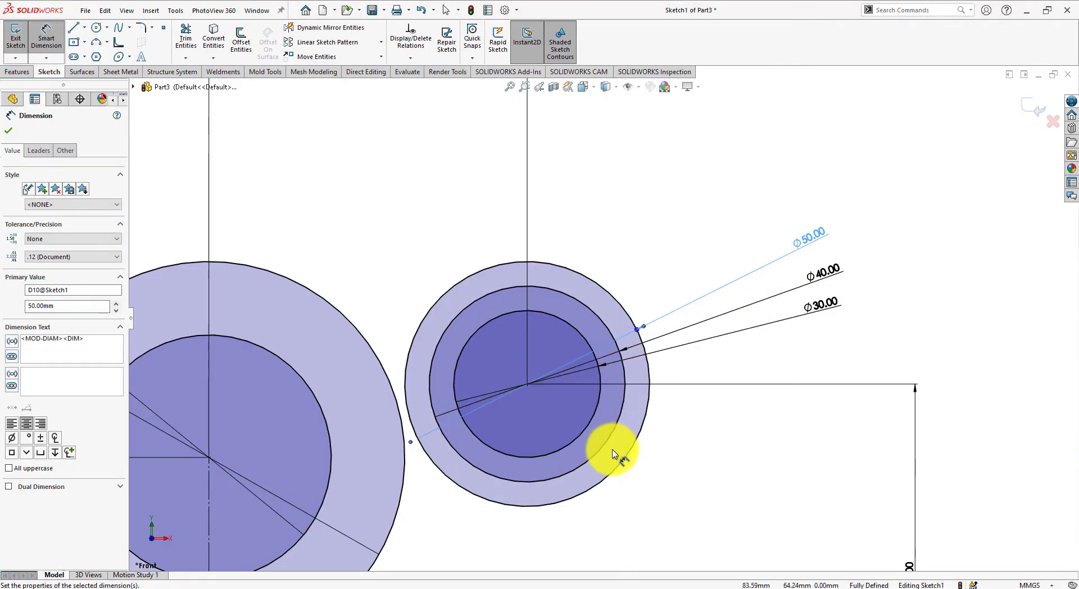
key("f")
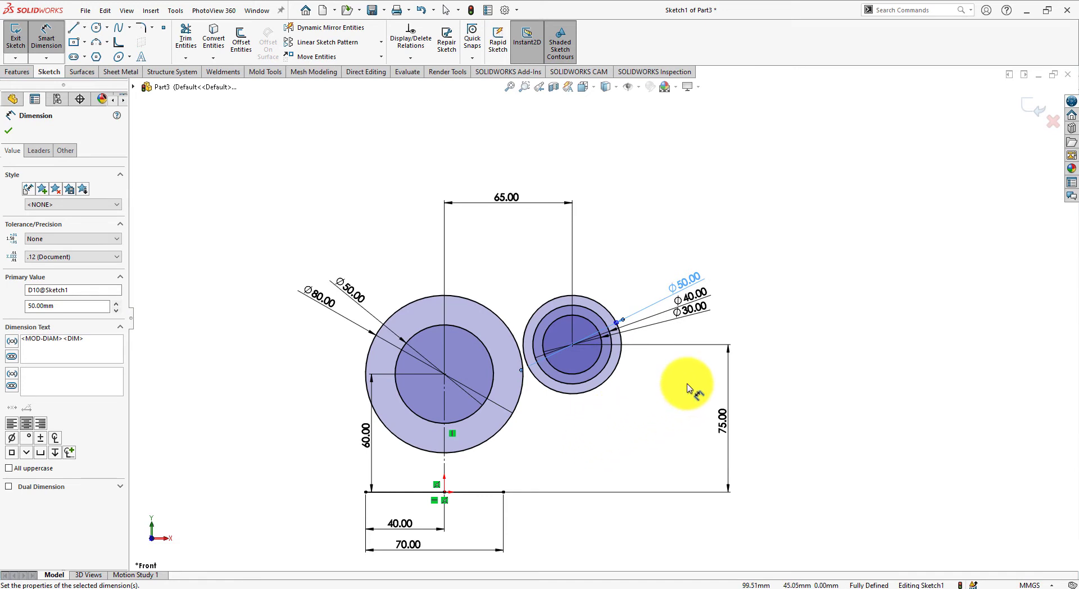
right_click(789, 315)
Step: Draw a tangent line across the top from the Ø80 circle to the small boss
left_click(816, 350)
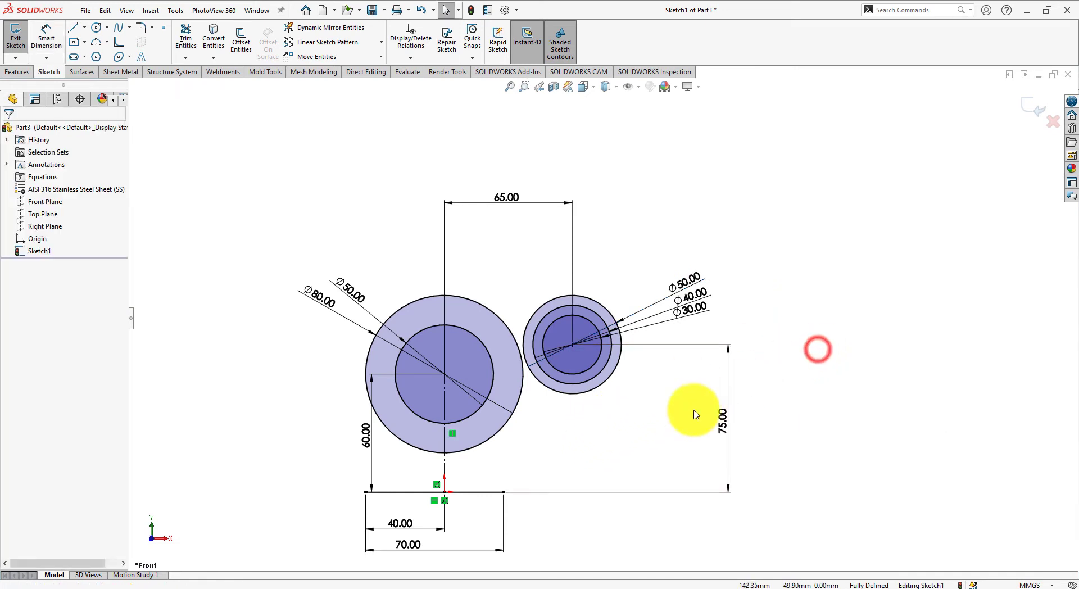
scroll(631, 433, "up", 1)
scroll(566, 404, "down", 1)
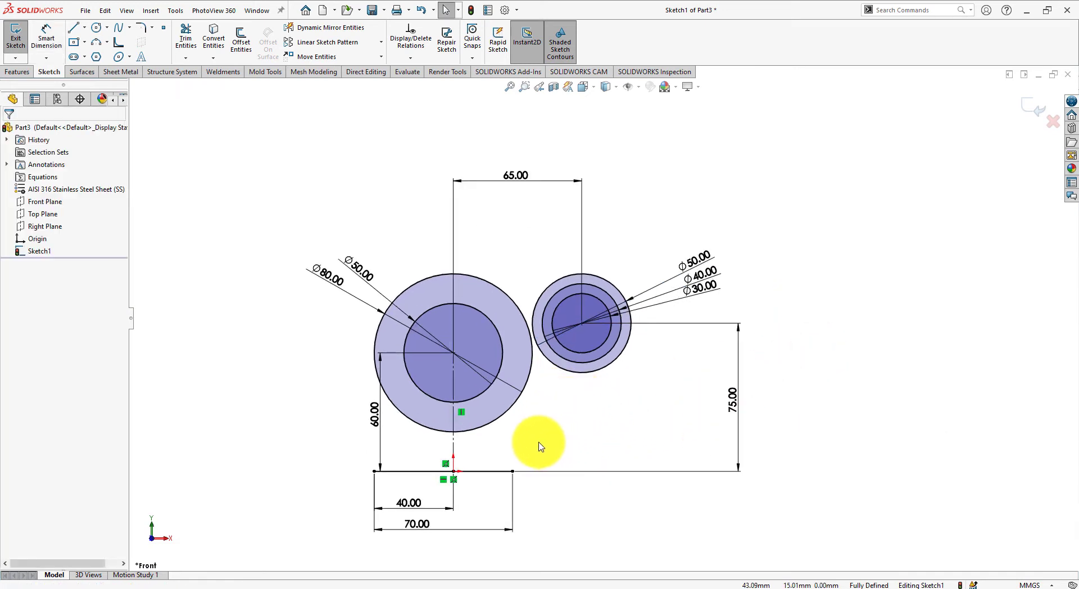
key("alt+Tab")
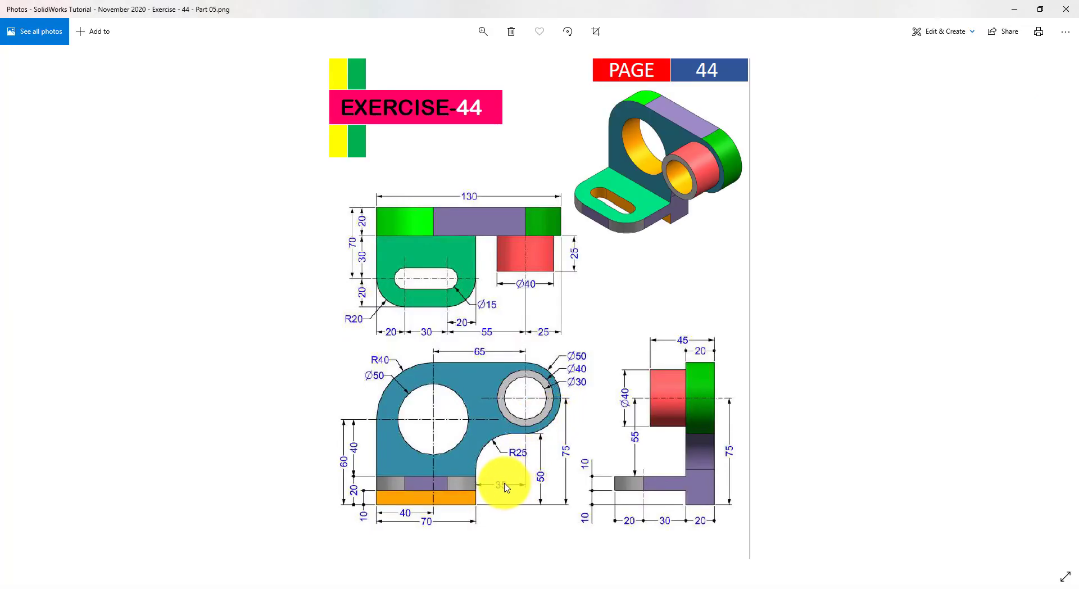
key("alt+Tab")
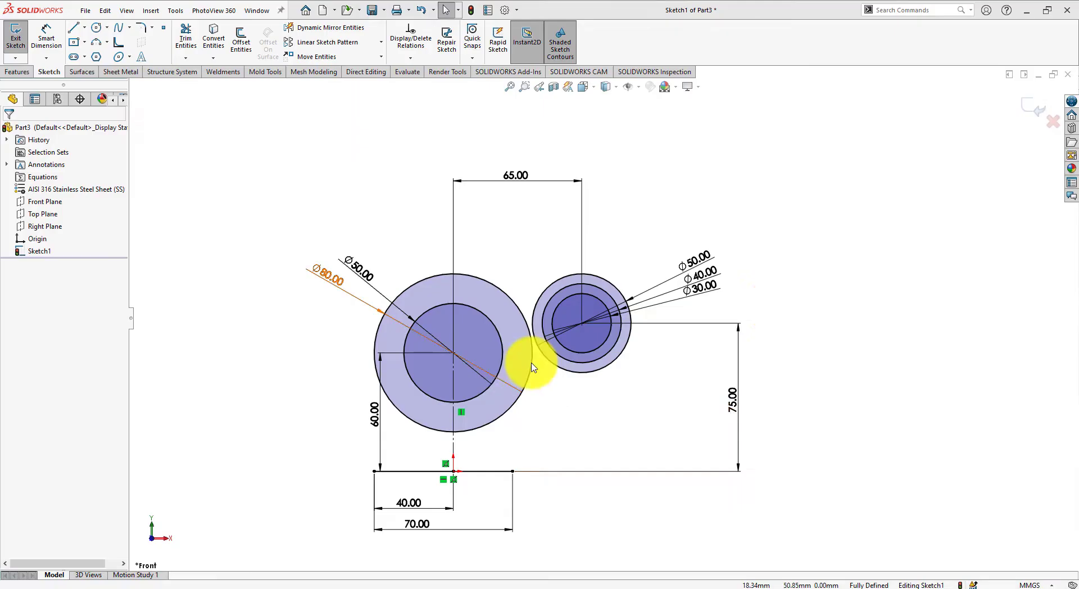
right_click_drag(864, 293, 831, 284)
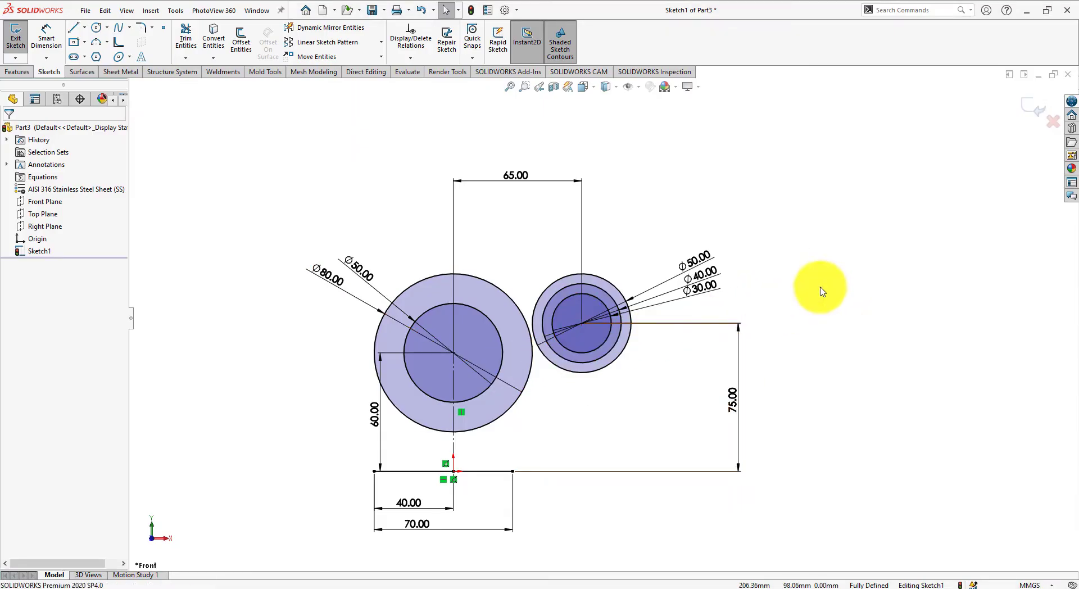
left_click(423, 283)
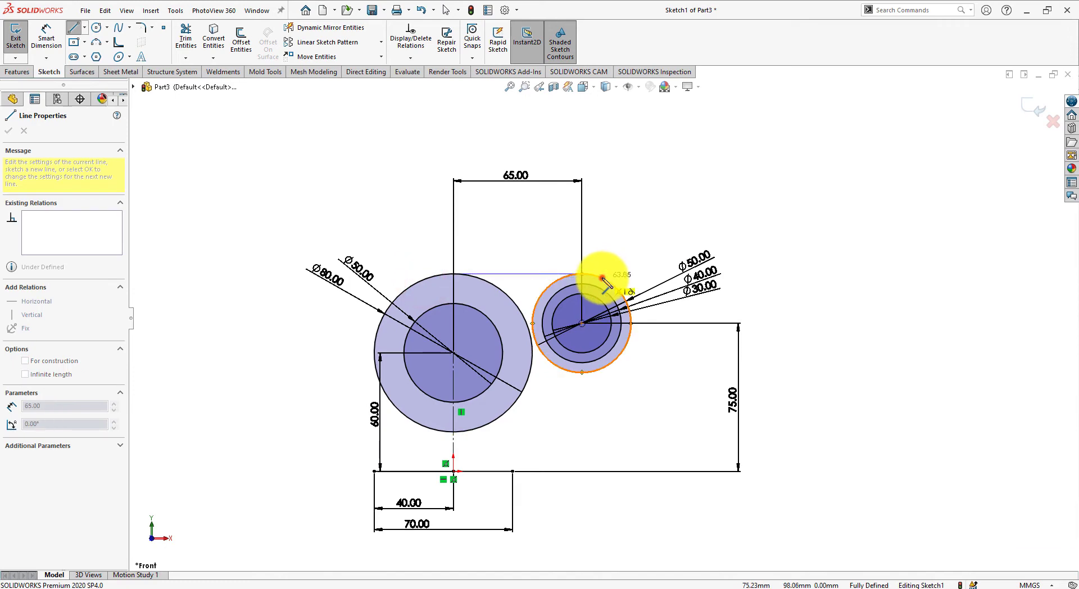
left_click(602, 274)
right_click(623, 240)
left_click(645, 241)
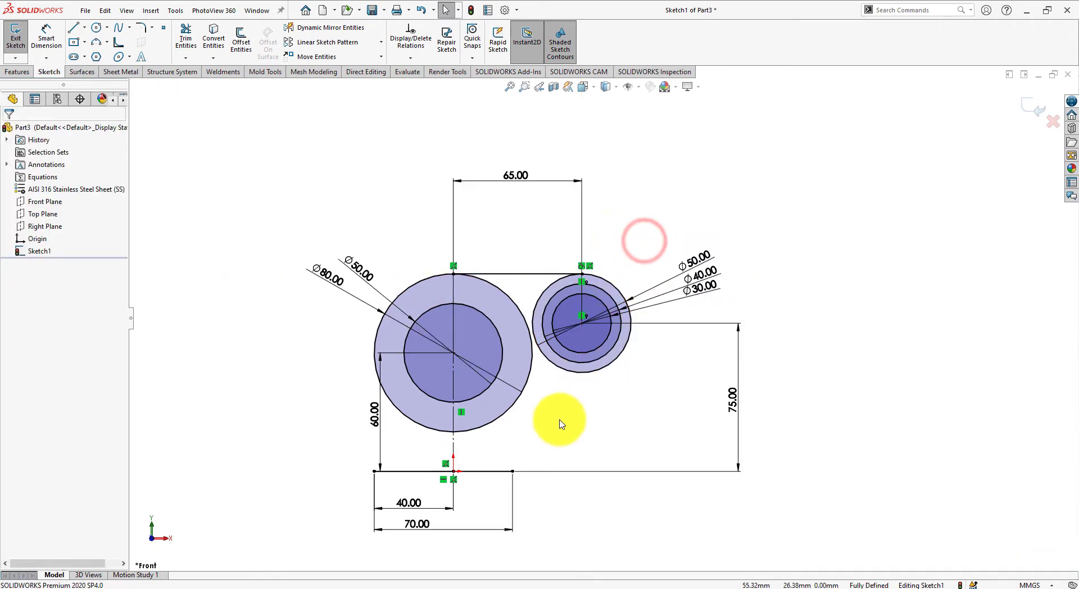
scroll(560, 423, "down", 2)
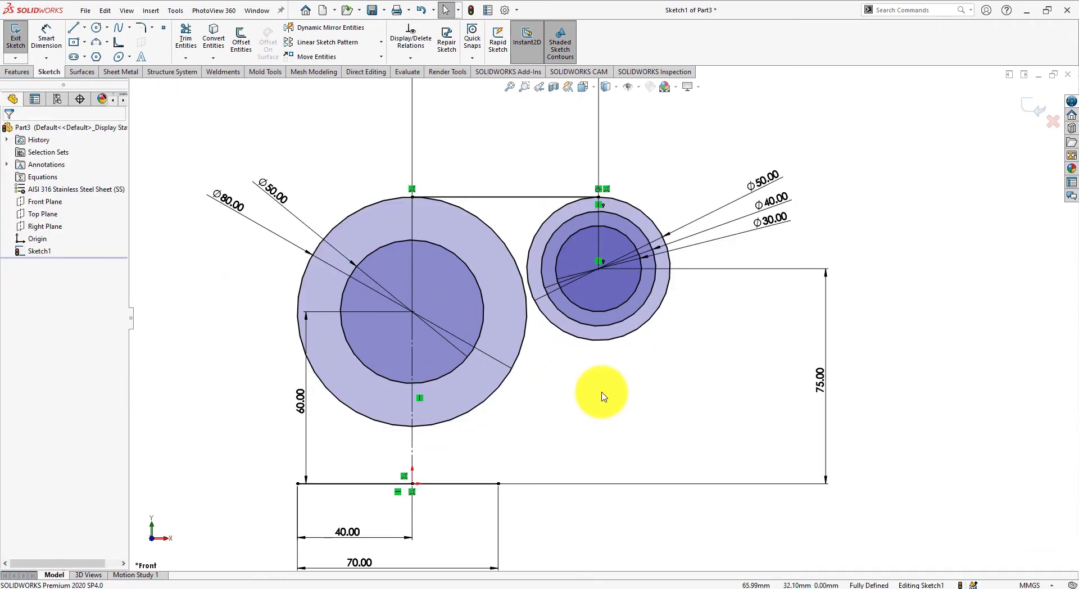
Step: Draw a vertical line from the Ø80 circle's left side down to the base's left corner
right_click_drag(602, 397, 565, 390)
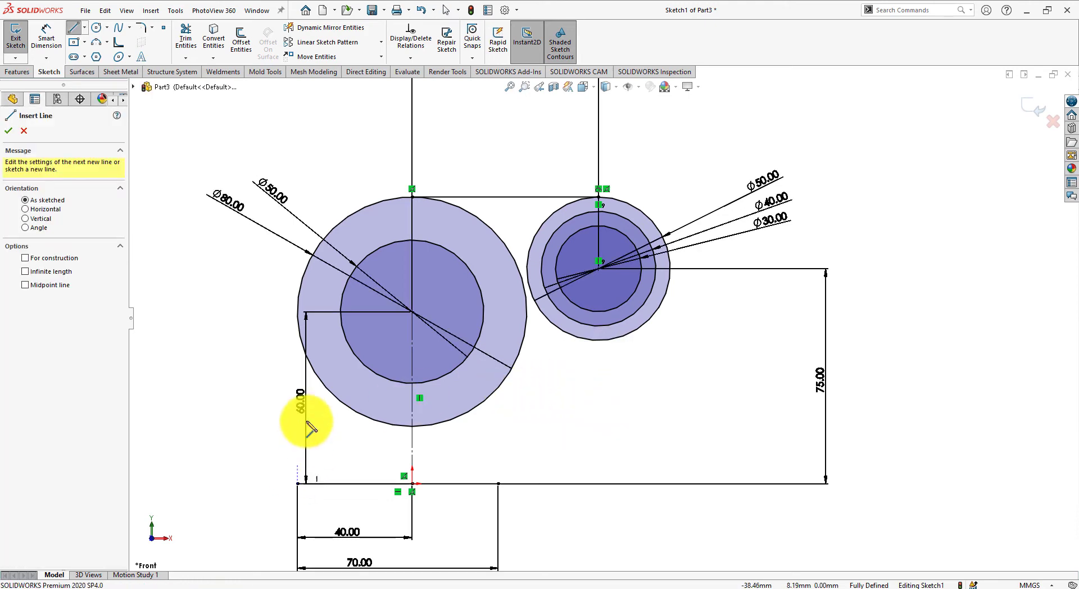
left_click(298, 292)
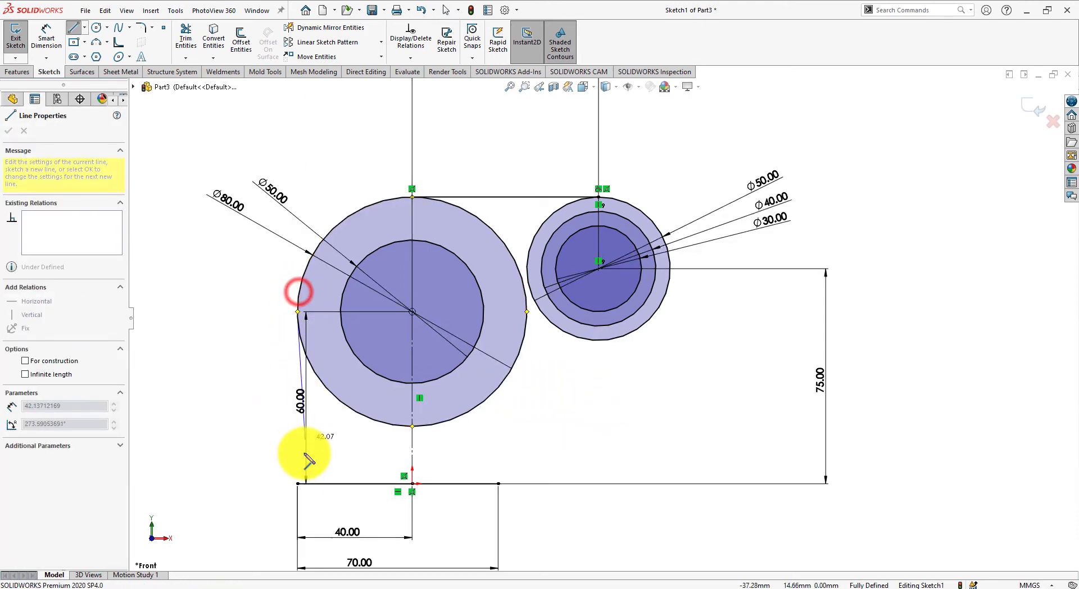
left_click(298, 481)
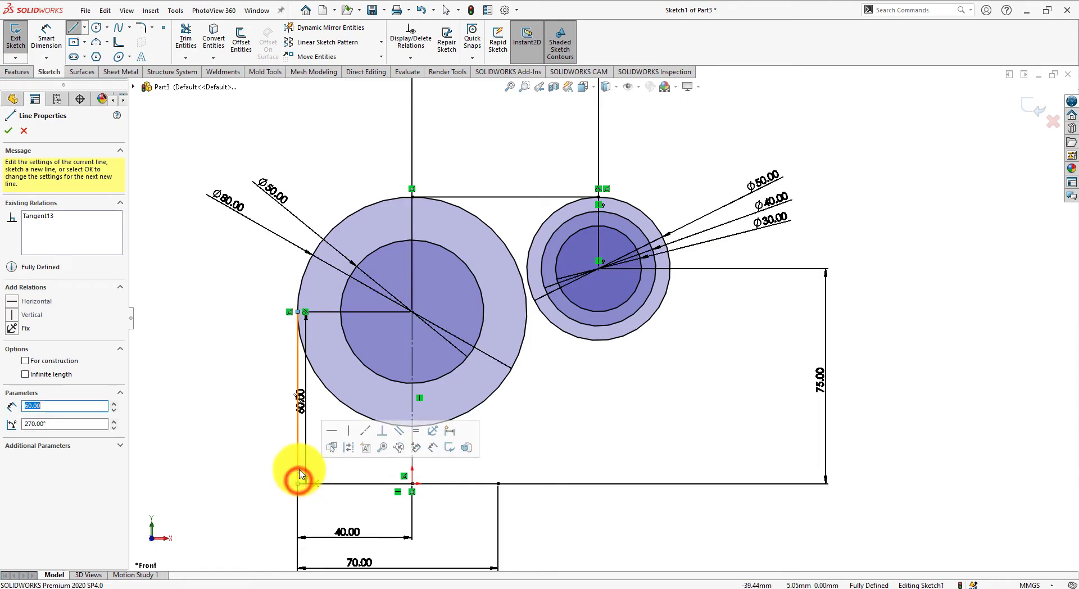
right_click(258, 426)
left_click(262, 427)
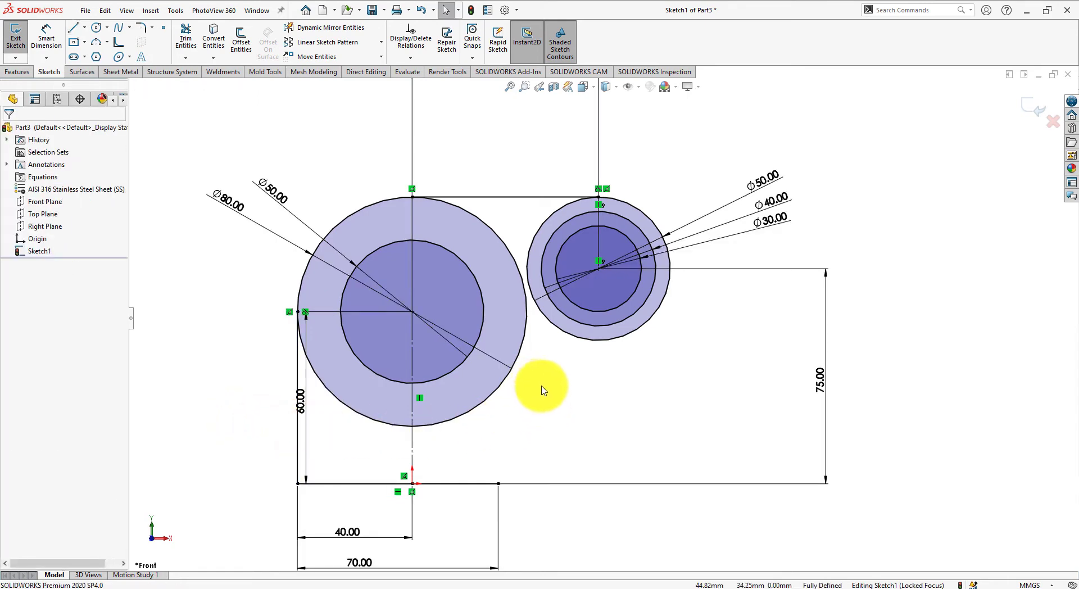
Step: Draw a vertical line from the base's right end up to the Ø80 circle
right_click_drag(542, 388, 512, 387)
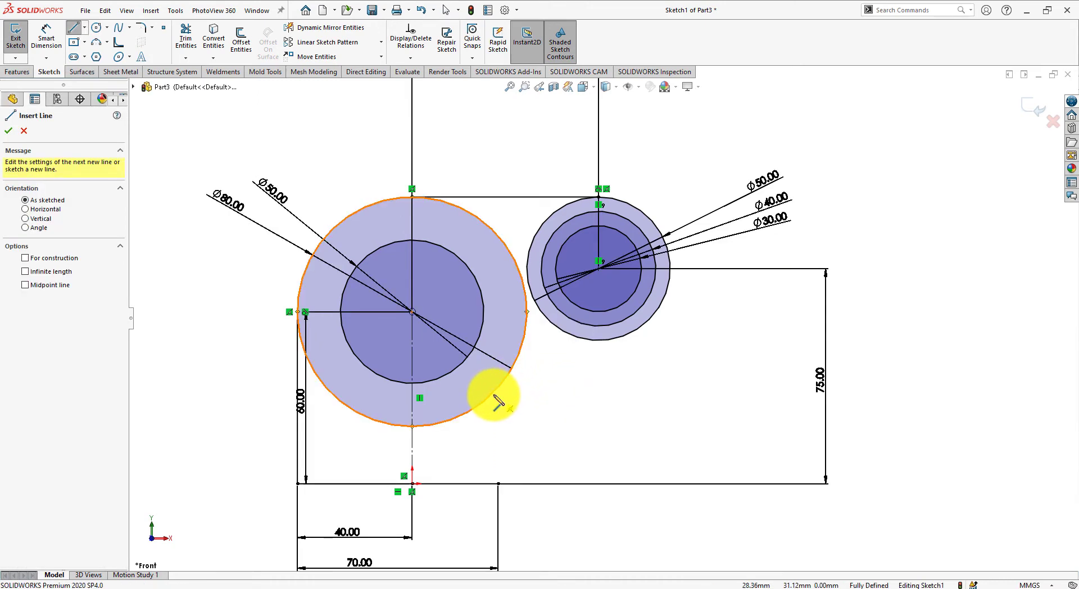
key("alt+Tab")
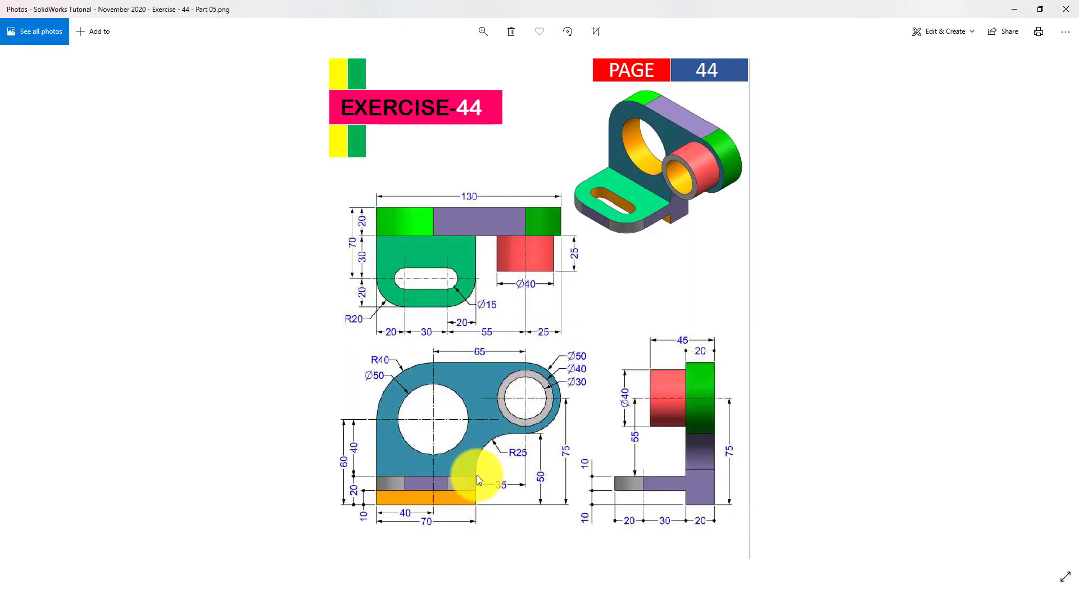
key("alt+Tab")
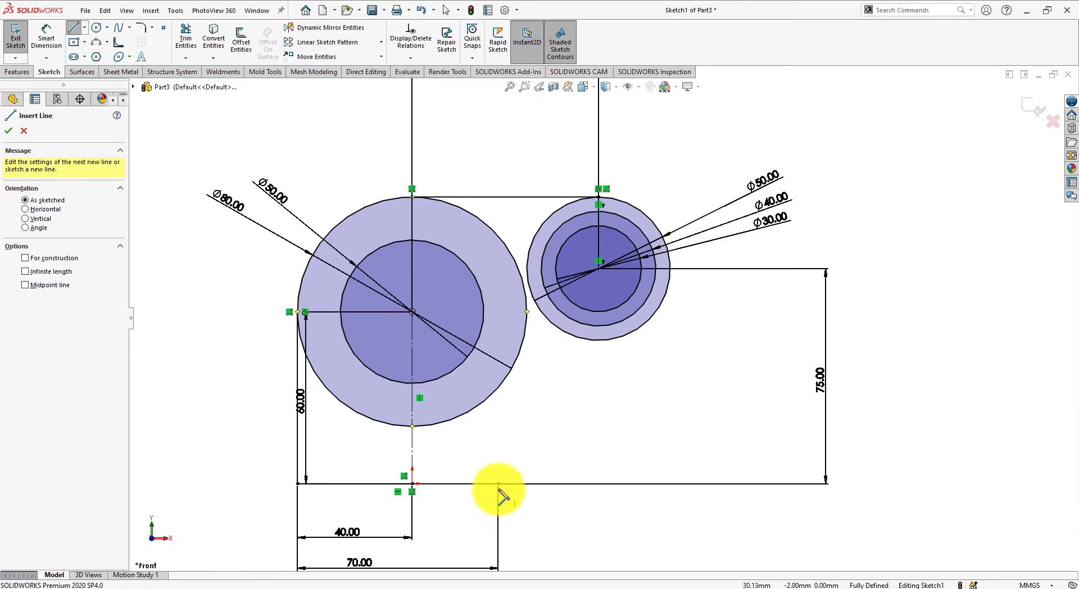
left_click(498, 483)
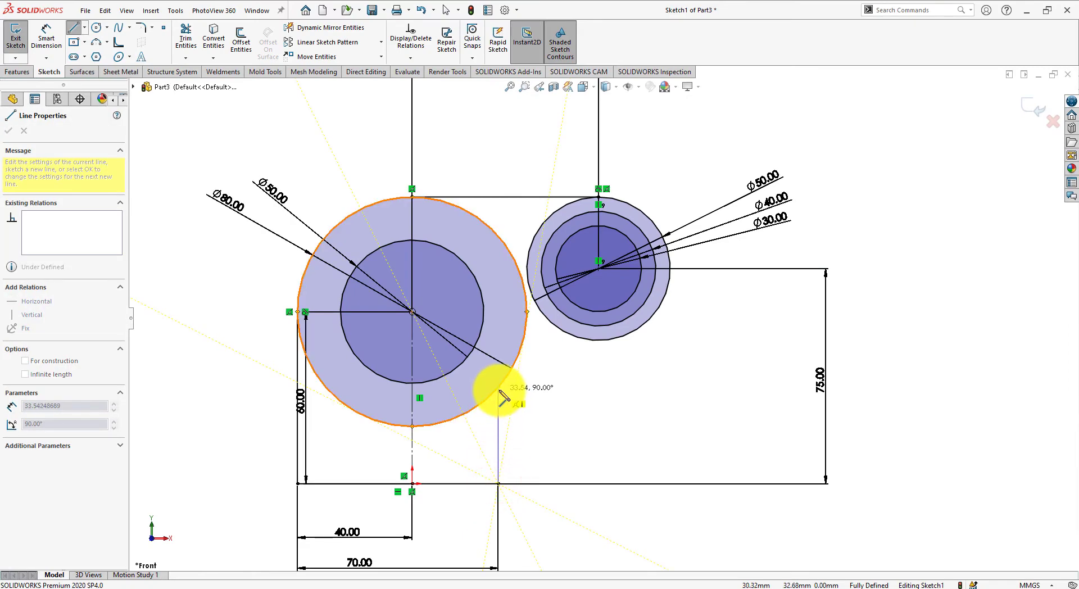
left_click(499, 389)
right_click(582, 388)
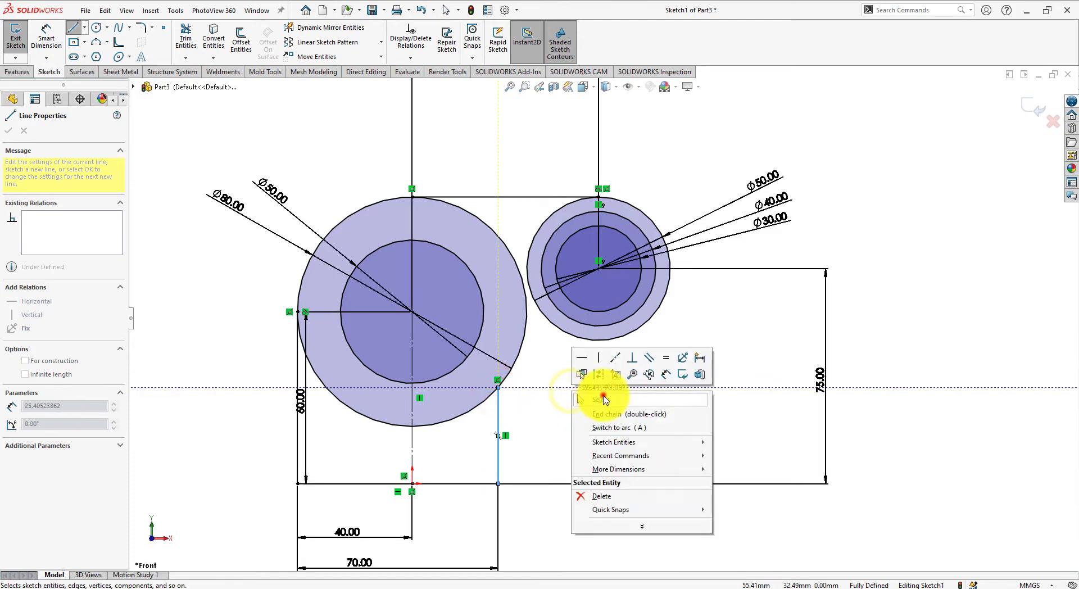
left_click(603, 395)
key("alt+Tab")
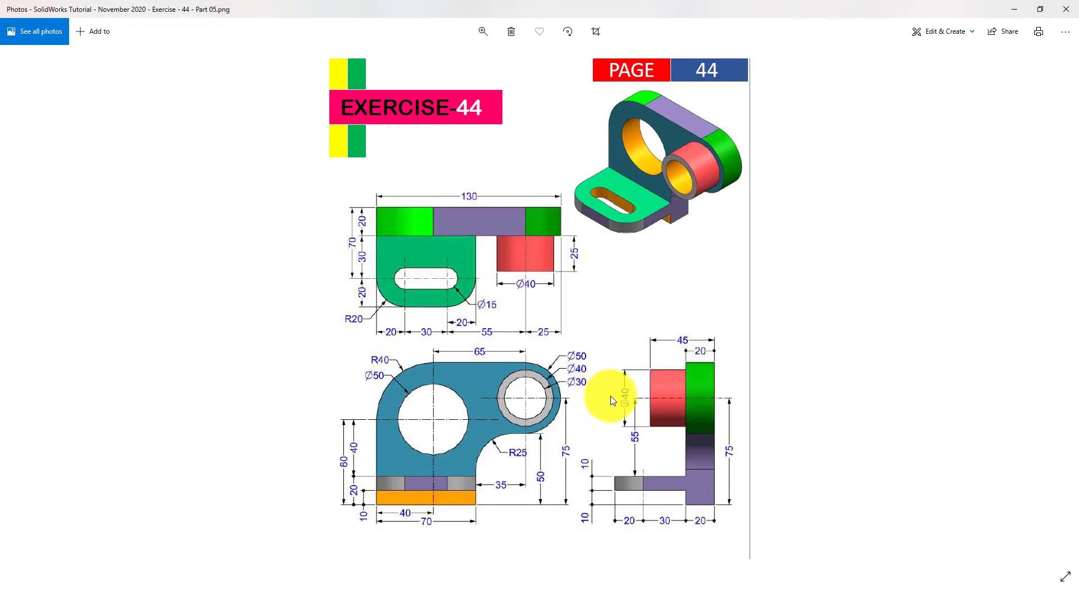
key("alt+Tab")
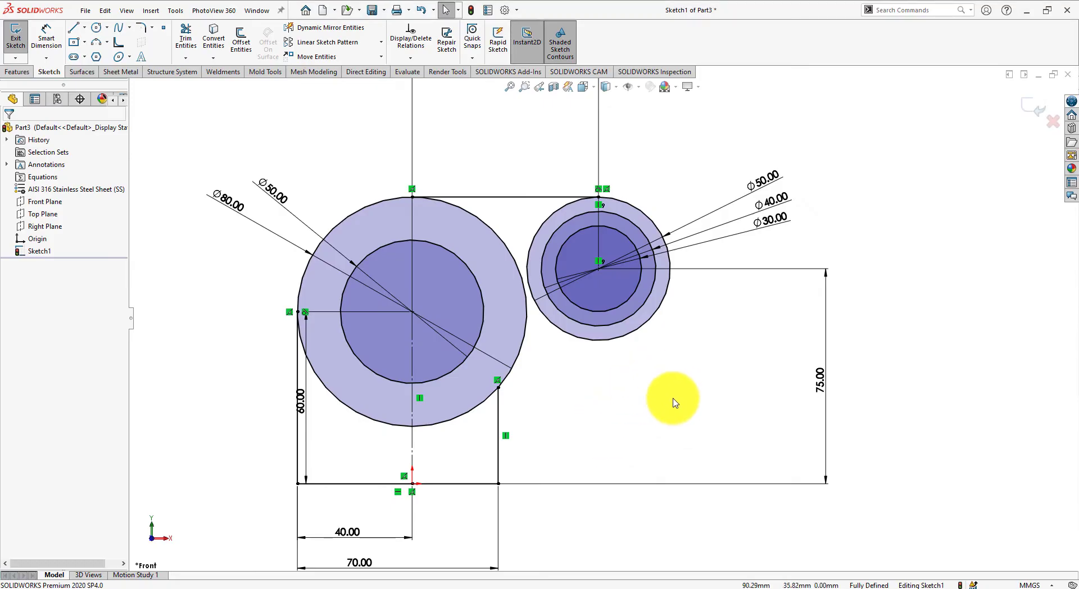
Step: Sketch a rough circle centred below the small boss
right_click_drag(693, 401, 739, 402)
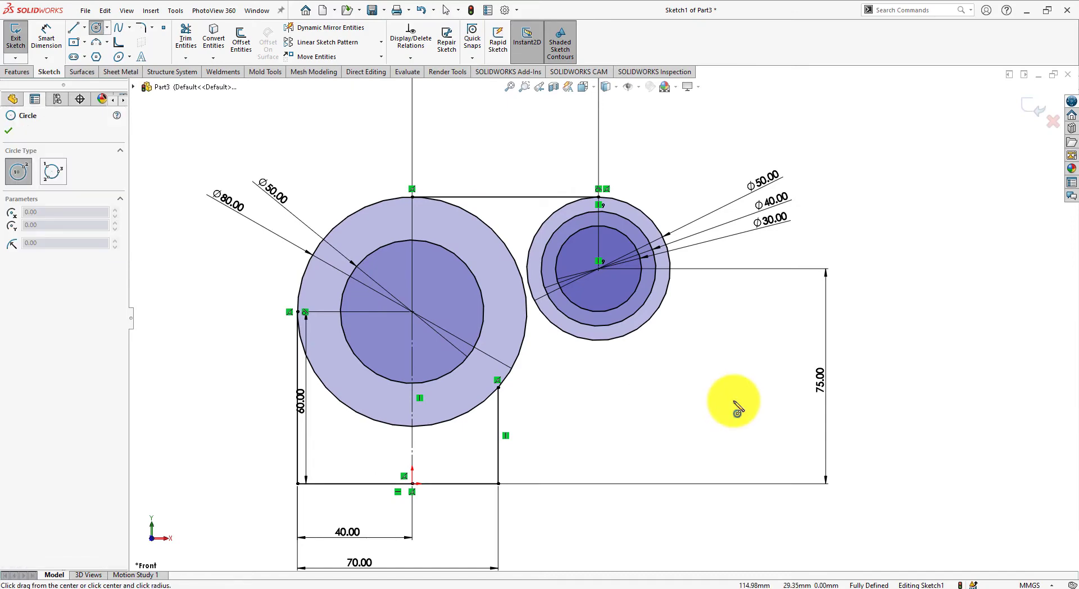
left_click(602, 428)
left_click(569, 389)
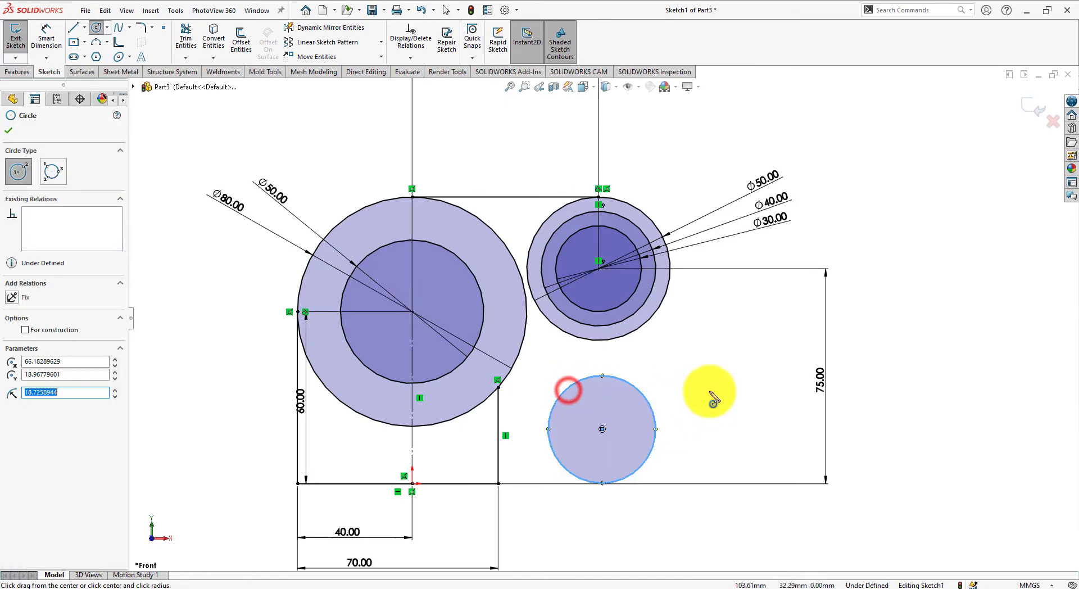
scroll(708, 391, "up", 2)
key("alt+Tab")
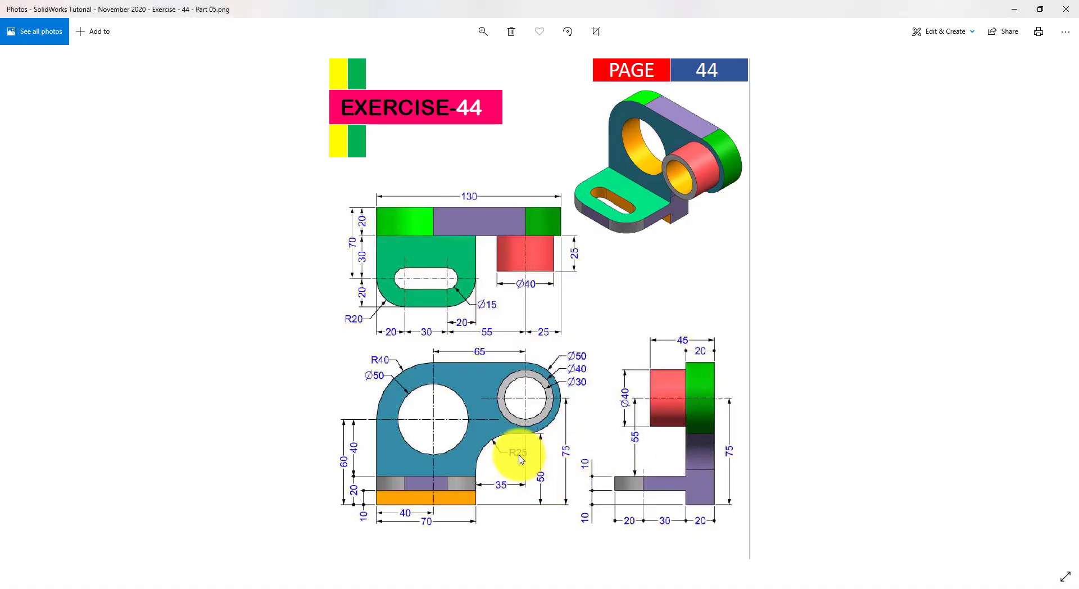
key("alt+Tab")
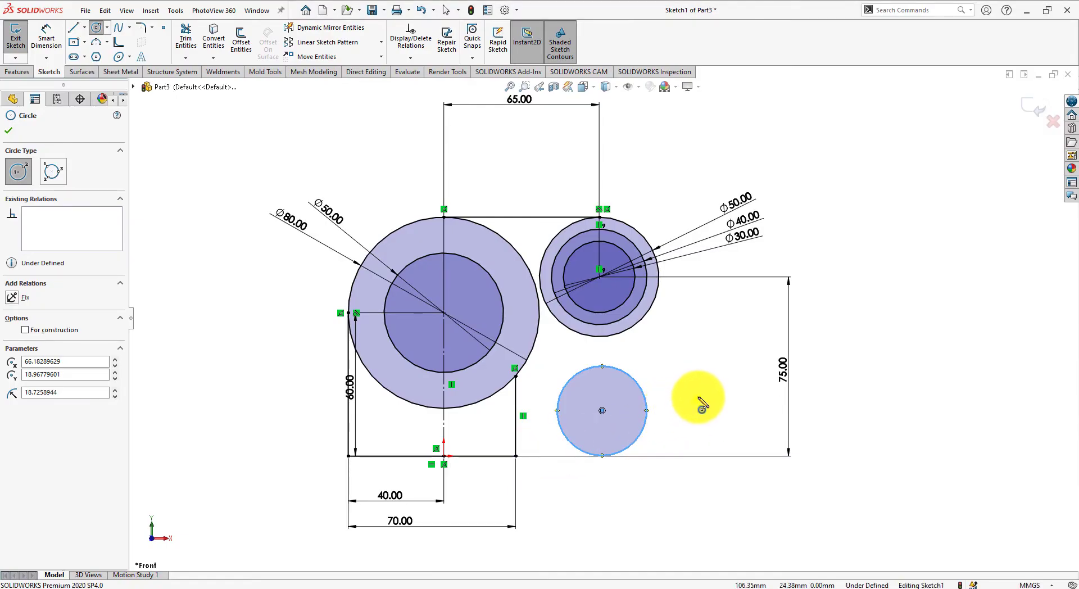
Step: Give the new circle a Ø50 diameter dimension
right_click_drag(702, 404, 705, 356)
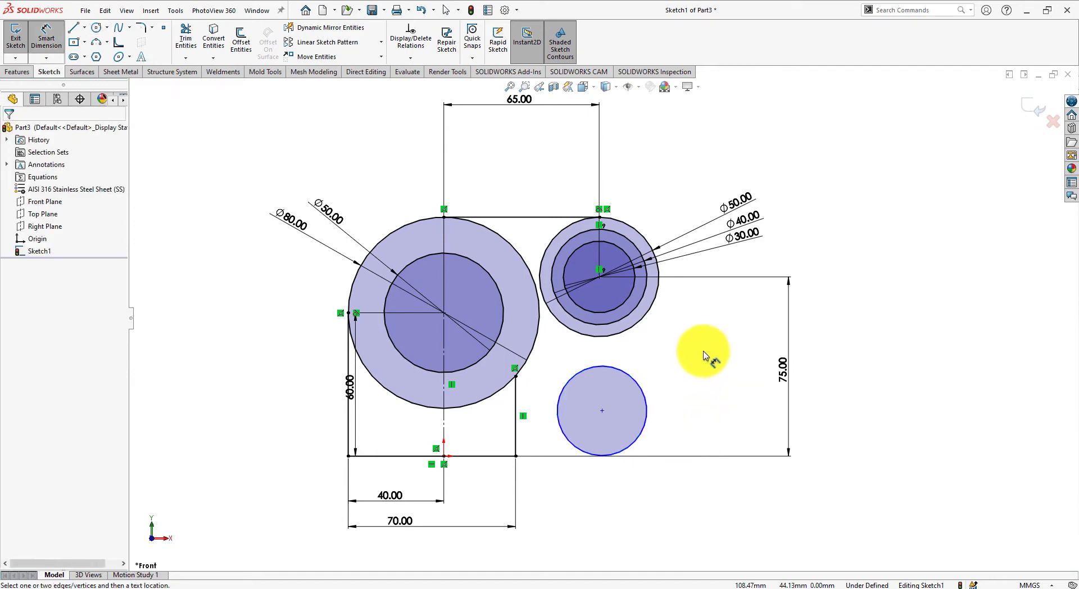
left_click(649, 411)
left_click(725, 395)
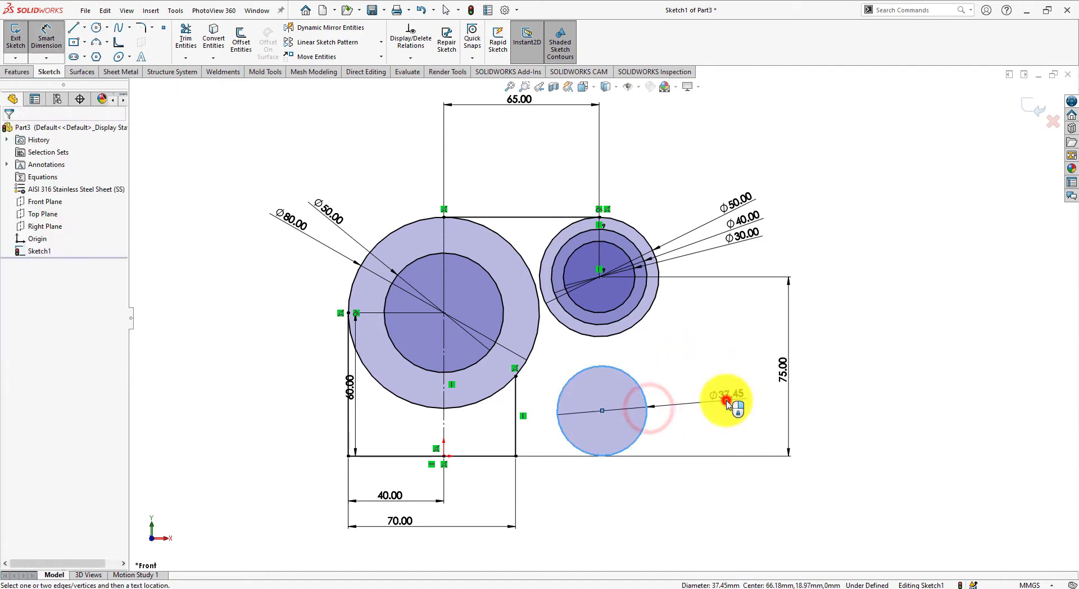
type("2")
key("BackSpace")
type("50")
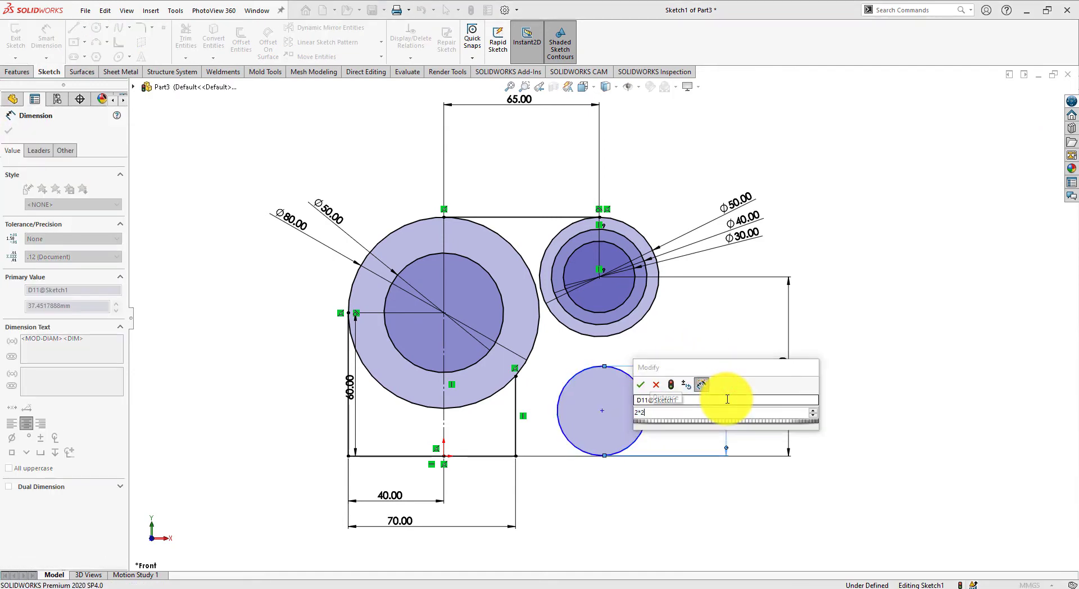
key("Return")
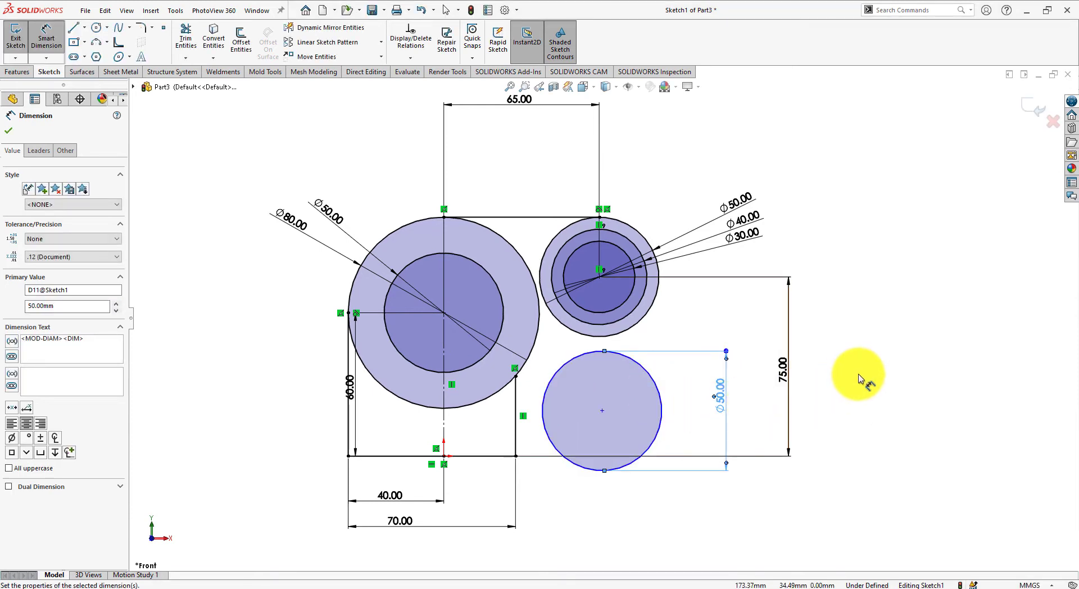
right_click(860, 375)
left_click(883, 413)
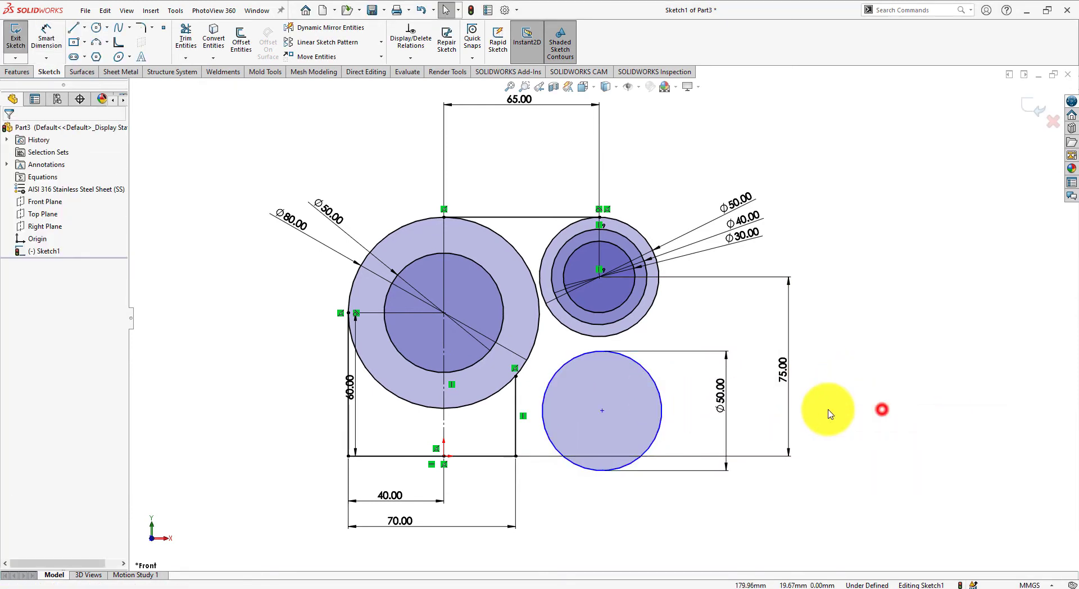
Step: Make the Ø50 circle tangent to the right vertical line and the boss's outer circle
left_click(515, 431)
left_click(548, 431, "ctrl")
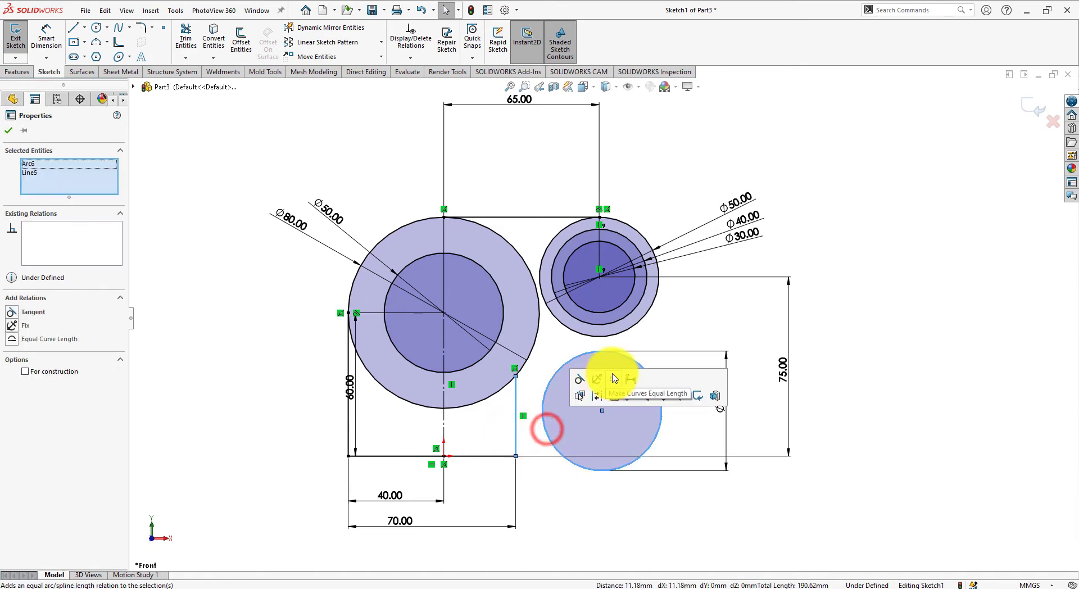
left_click(579, 441)
left_click(621, 499)
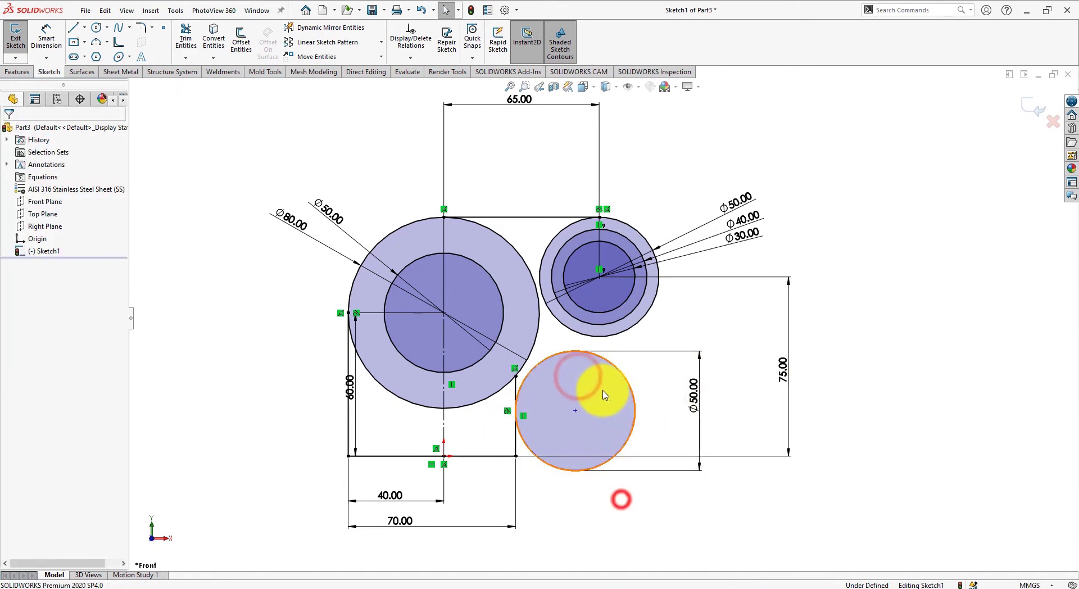
left_click(615, 365)
left_click(597, 337, "ctrl")
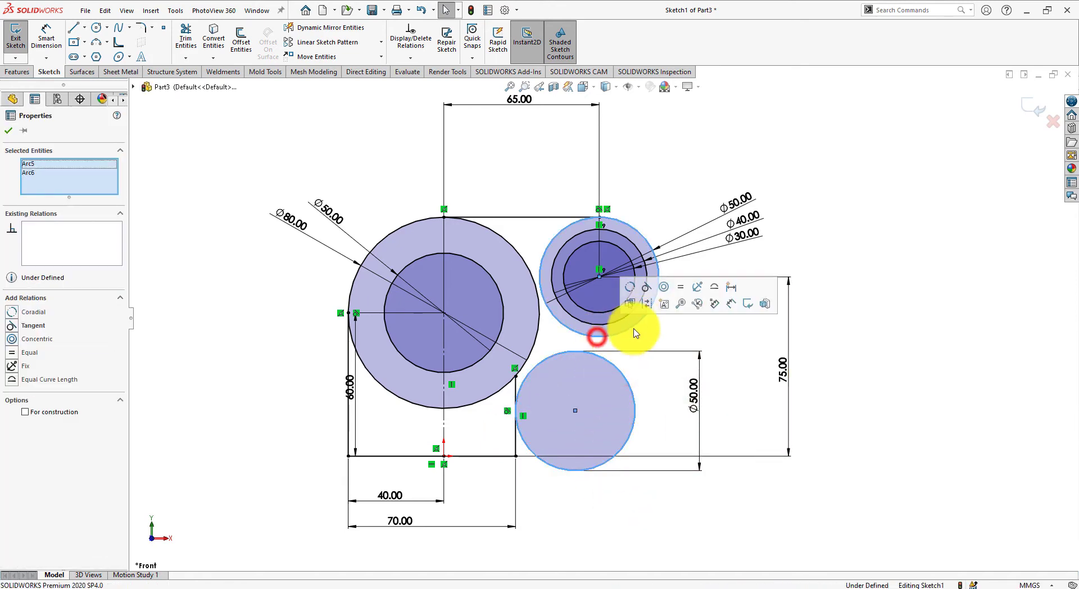
left_click(646, 287)
left_click(896, 409)
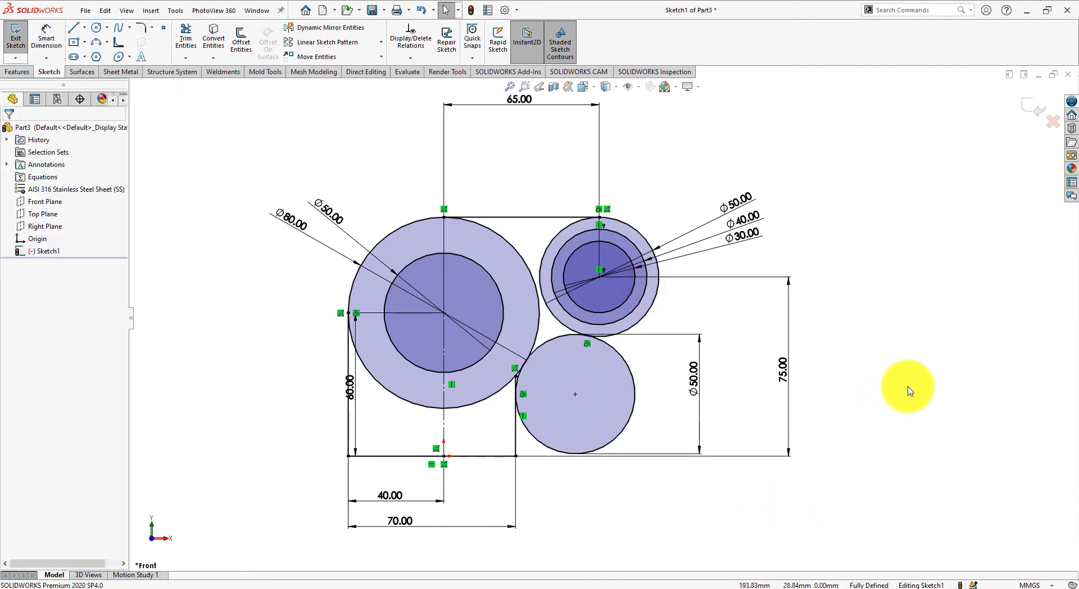
Step: Power-trim the Ø80 circle's lower-left arc and the short segment at the inner corner
right_click_drag(906, 329, 866, 354)
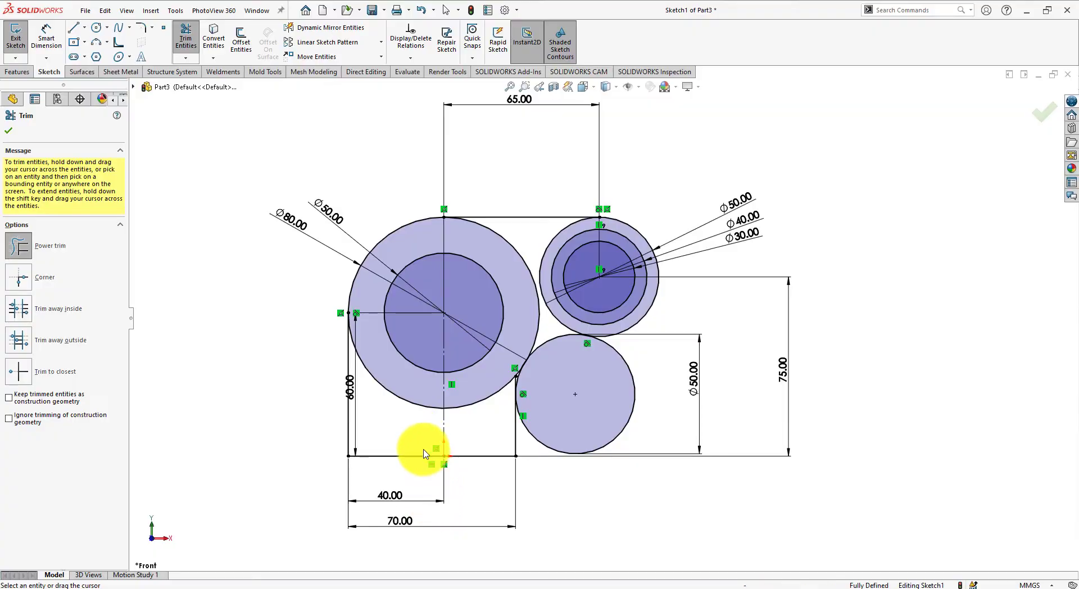
mouse_move(398, 434)
left_mouse_down()
mouse_move(484, 428)
mouse_move(474, 388)
left_mouse_up()
scroll(553, 365, "down", 2)
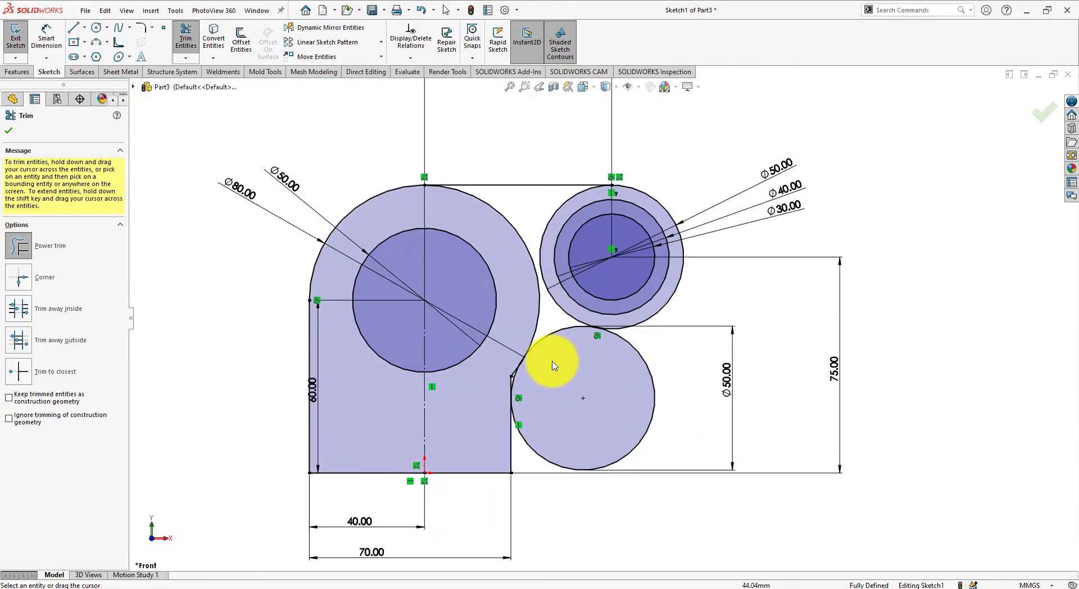
scroll(540, 369, "down", 1)
scroll(523, 375, "down", 1)
scroll(506, 394, "down", 1)
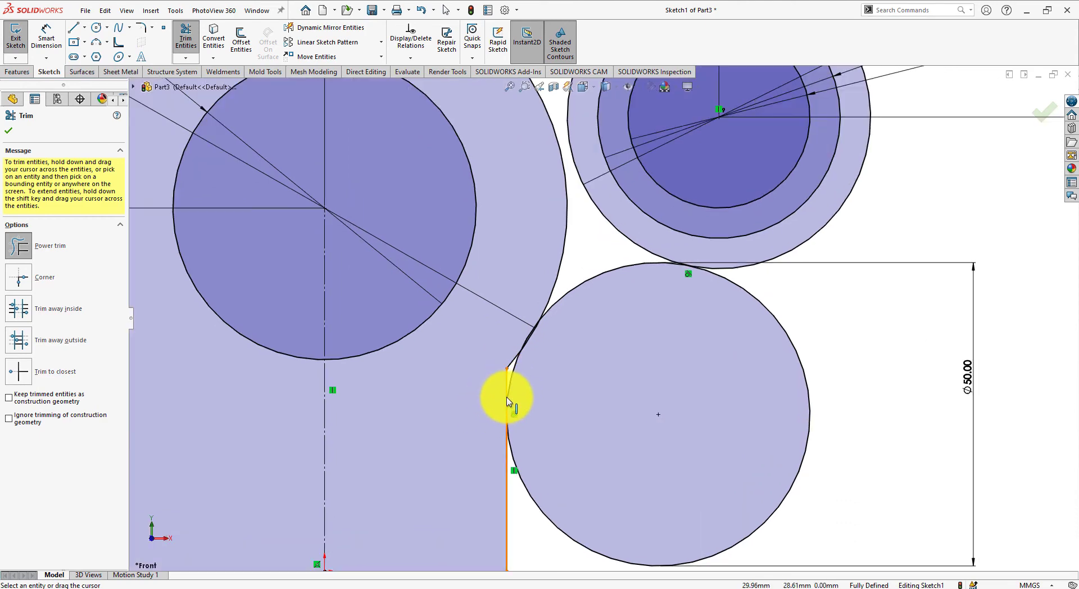
scroll(505, 399, "down", 1)
left_click_drag(512, 374, 516, 364)
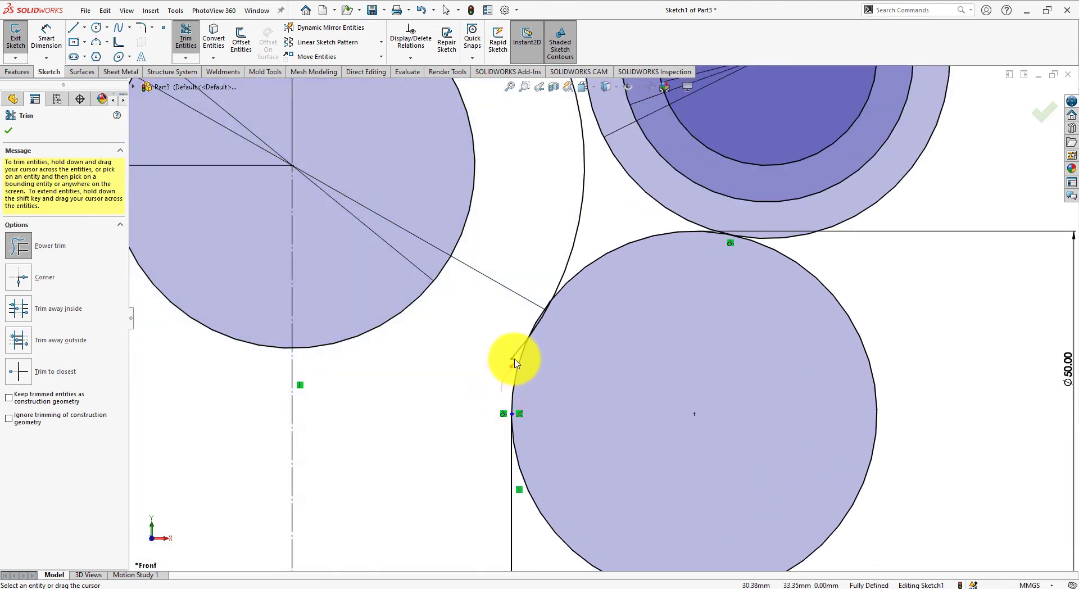
Step: Trim most of the lower-right Ø50 circle, leaving a rounded inner corner
scroll(504, 355, "up", 2)
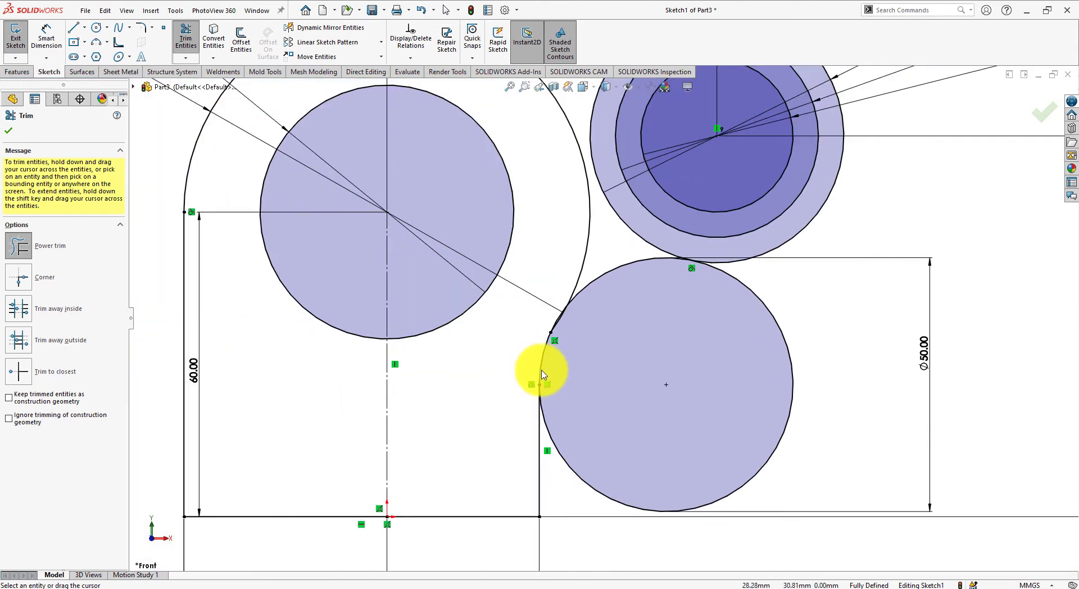
left_click_drag(574, 472, 590, 446)
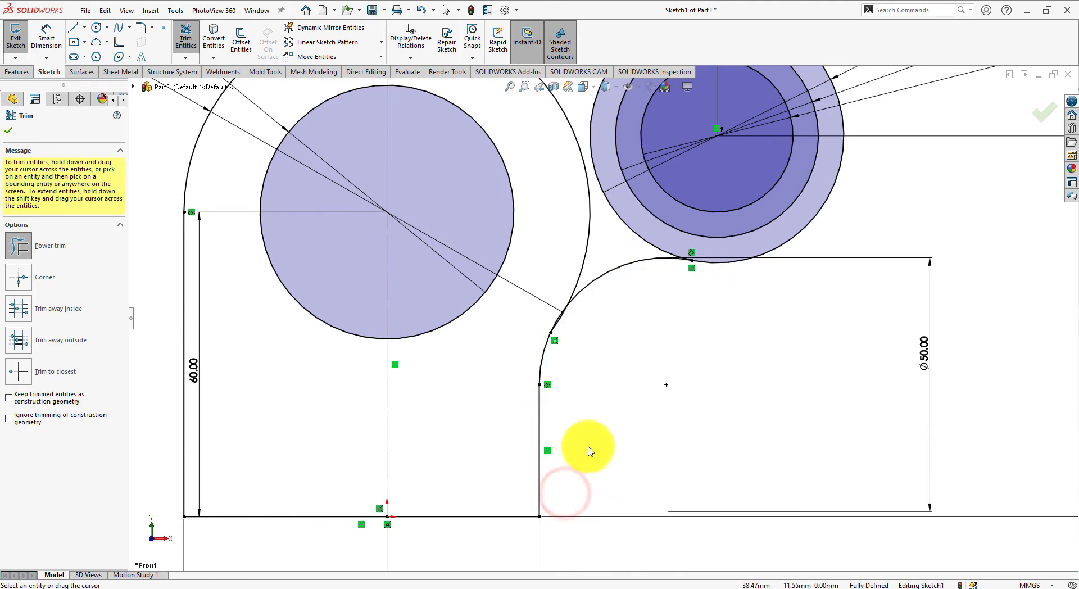
scroll(622, 344, "up", 1)
scroll(584, 319, "down", 1)
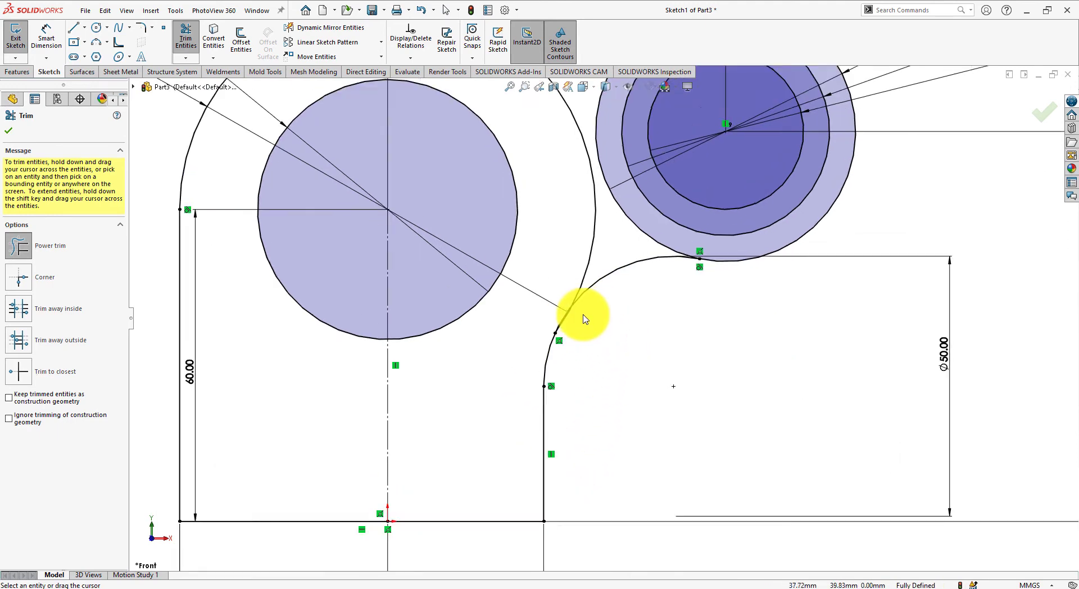
scroll(582, 320, "down", 1)
scroll(579, 323, "down", 1)
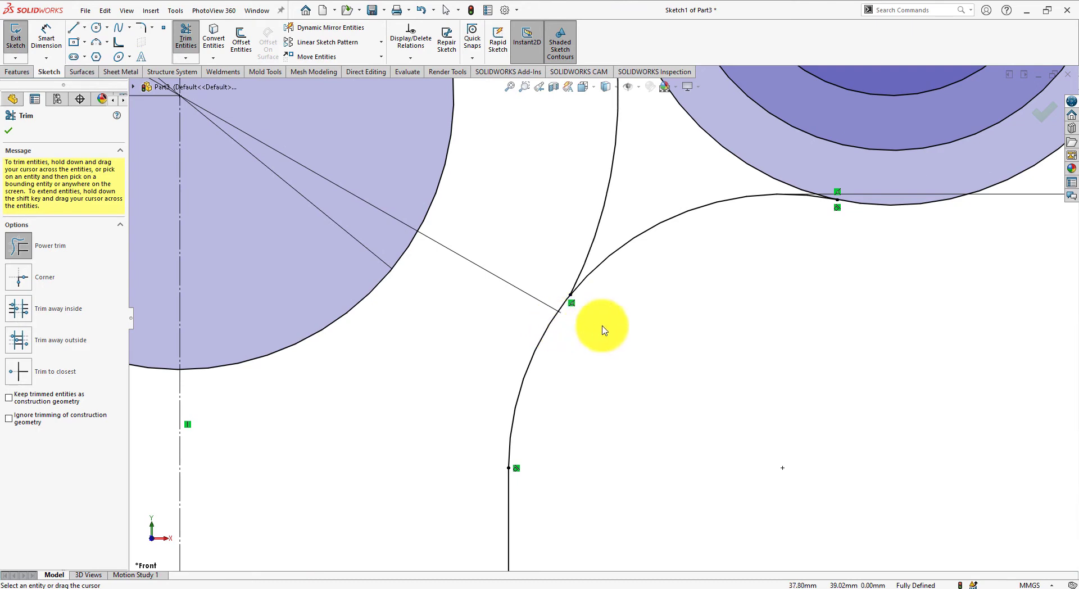
scroll(646, 309, "up", 2)
scroll(651, 306, "up", 1)
scroll(660, 301, "up", 1)
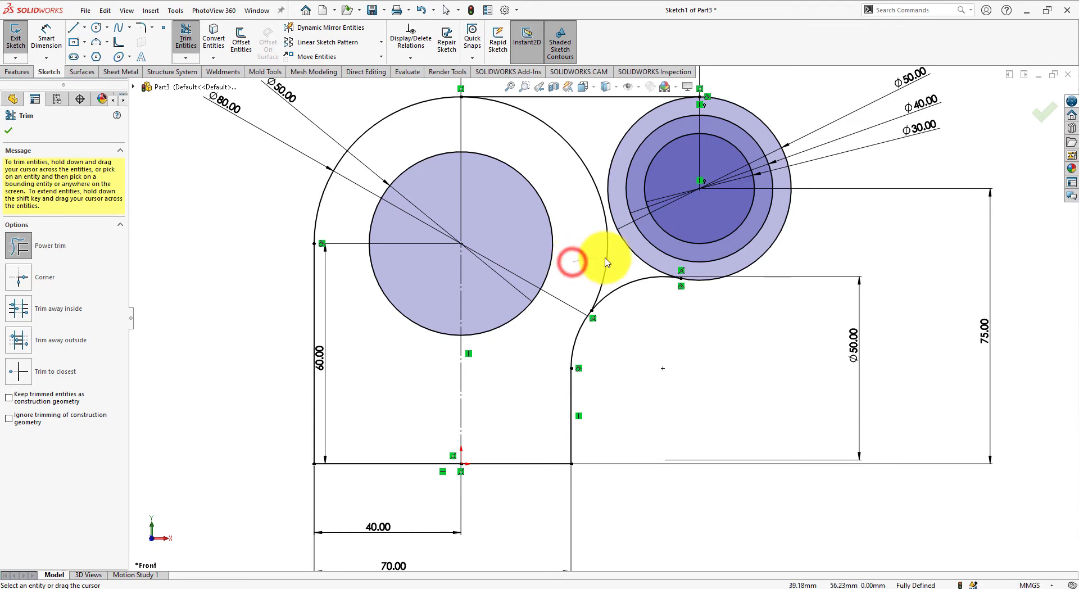
Step: Trim the right-hand part of the large arc and the last stray piece to close the outline
left_click_drag(577, 264, 612, 262)
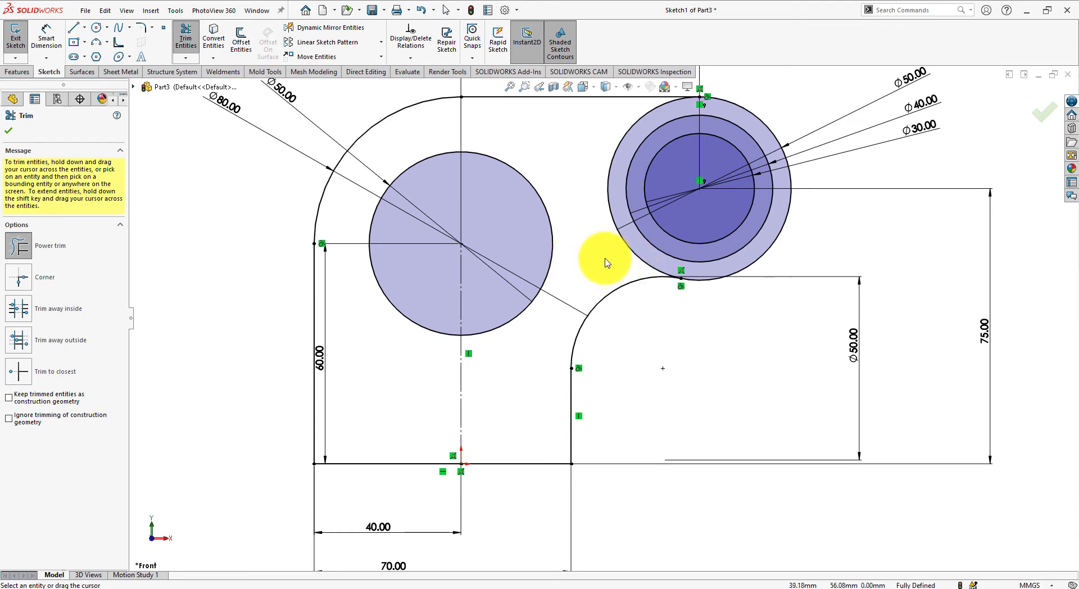
scroll(698, 285, "down", 2)
scroll(681, 291, "down", 2)
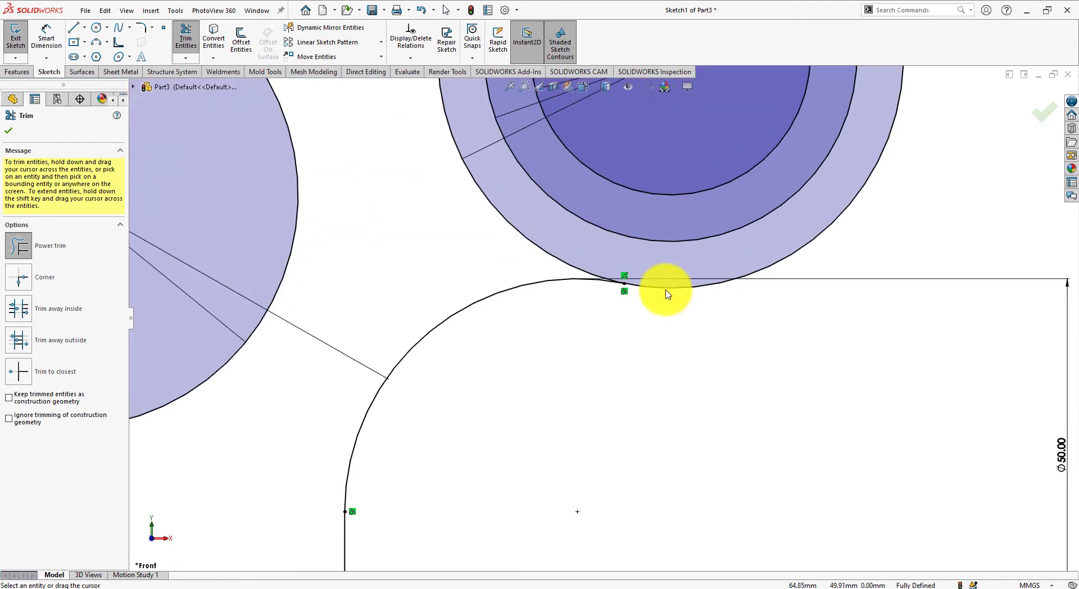
scroll(667, 292, "down", 2)
scroll(647, 295, "up", 1)
scroll(641, 292, "up", 2)
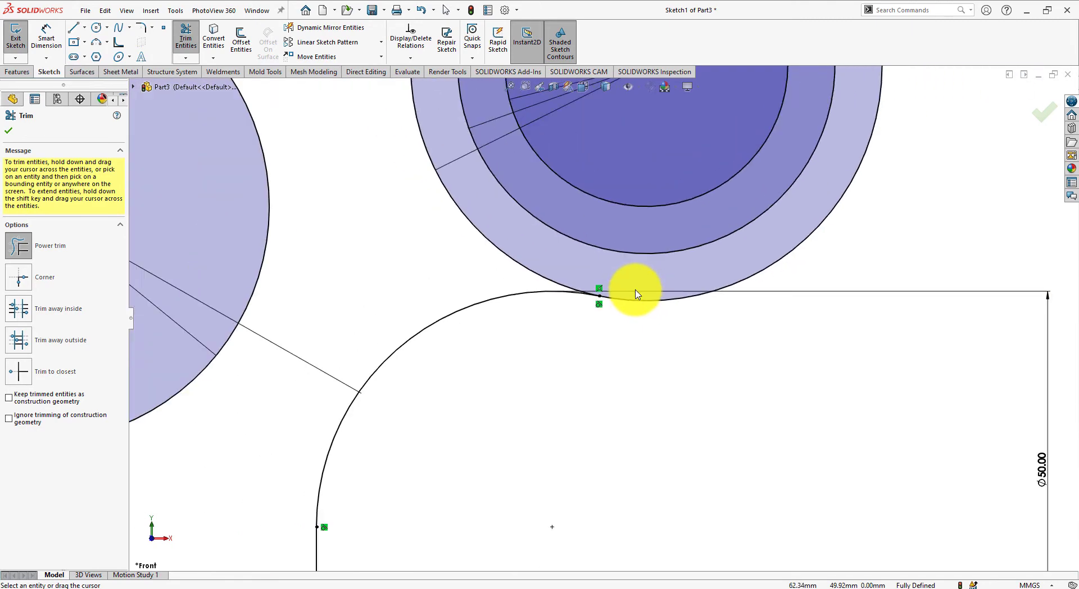
scroll(633, 291, "up", 3)
scroll(501, 274, "up", 1)
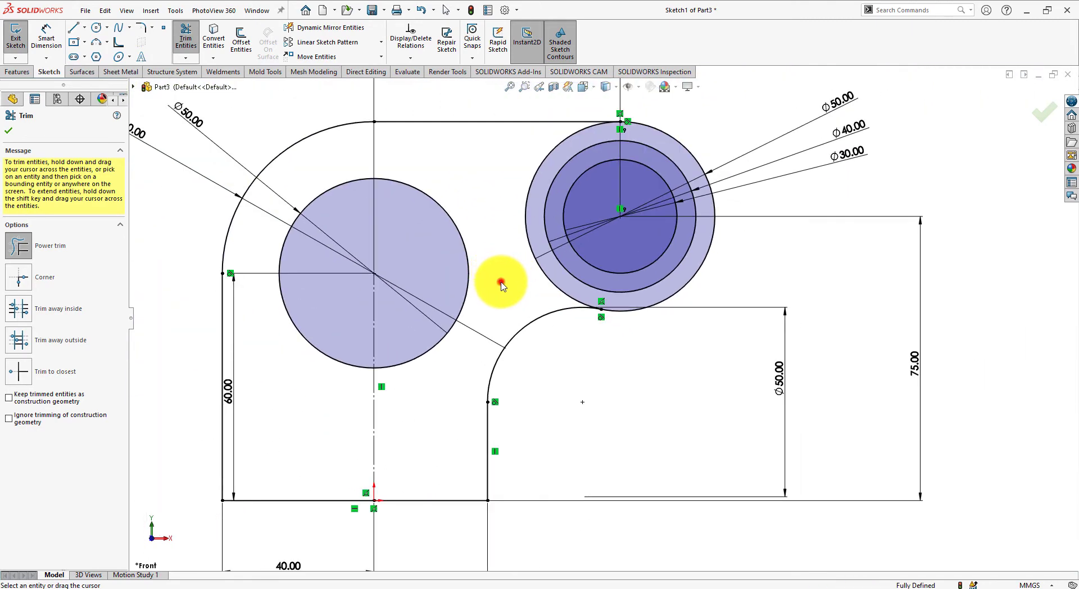
left_click_drag(538, 279, 550, 292)
scroll(624, 376, "up", 2)
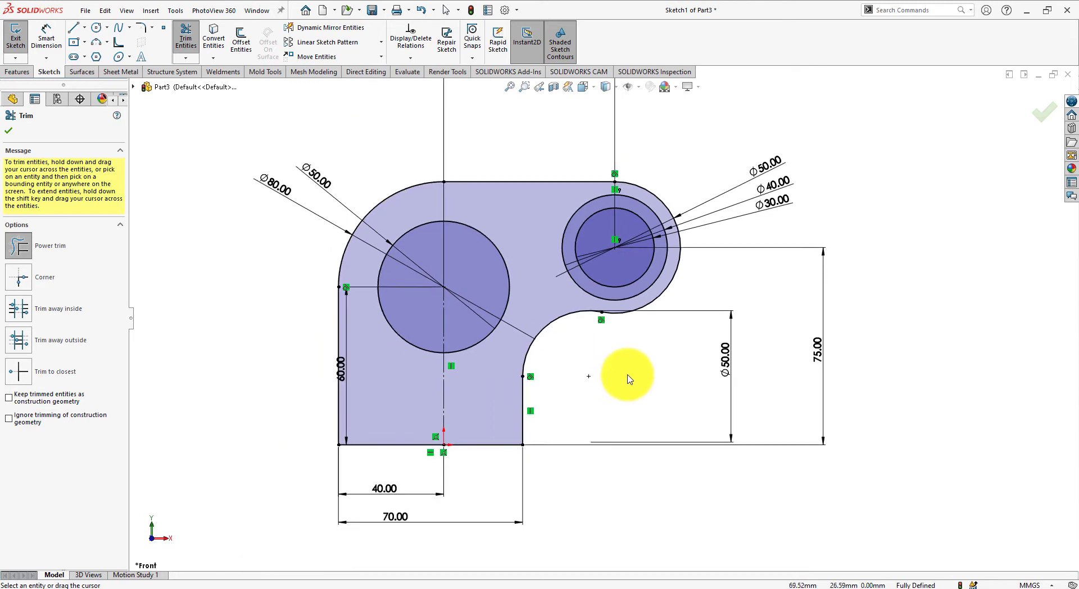
scroll(563, 245, "up", 2)
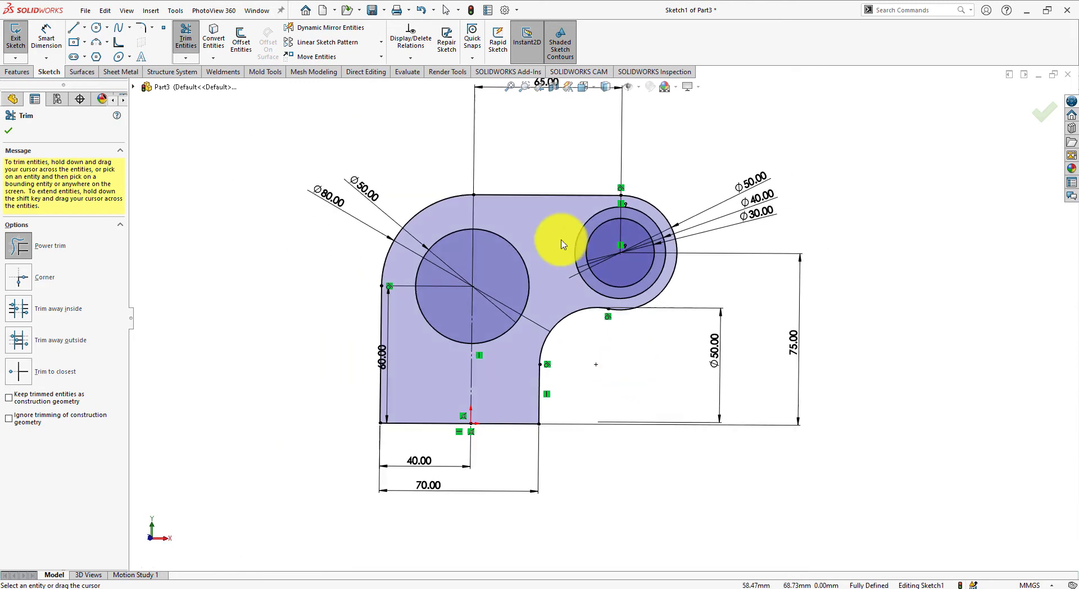
Step: Extrude the closed bracket region as a Blind boss 20 mm deep
left_click(9, 131)
left_click(16, 73)
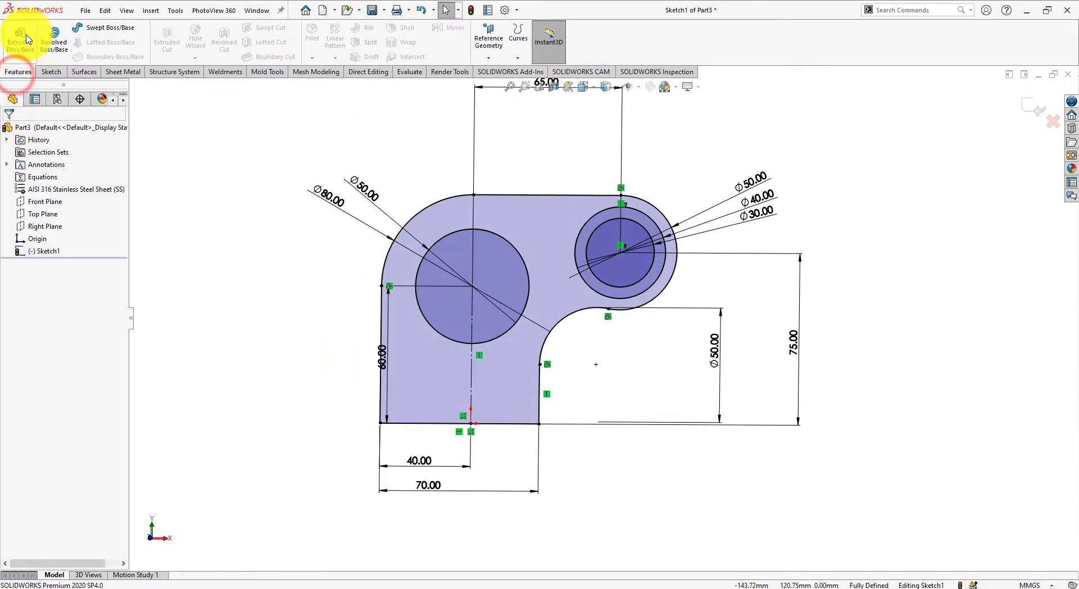
left_click(27, 39)
key("alt+Tab")
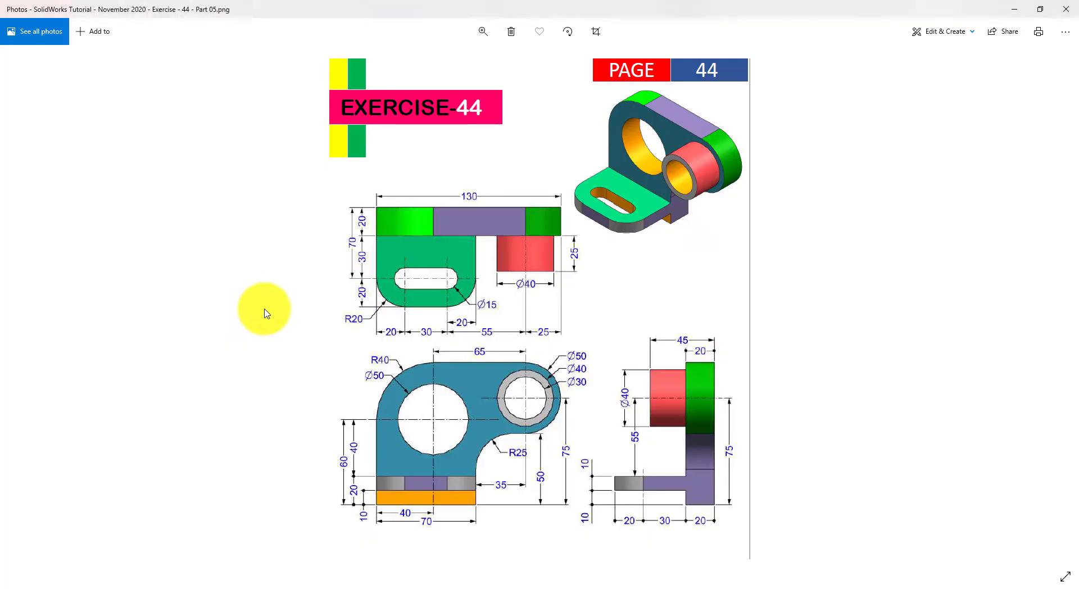
key("alt+Tab")
left_click(487, 311)
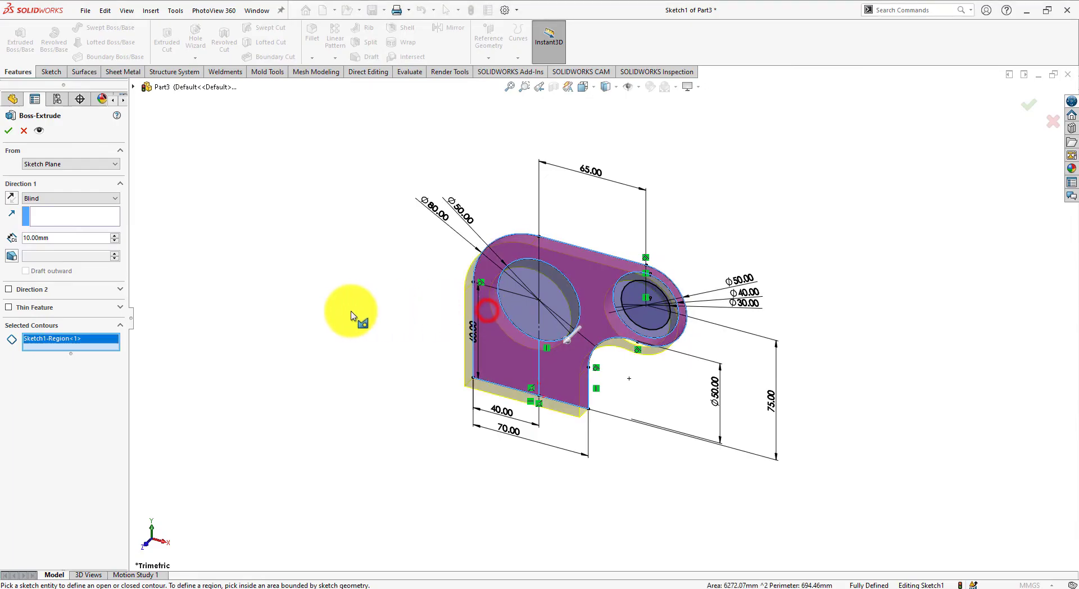
key("alt+Tab")
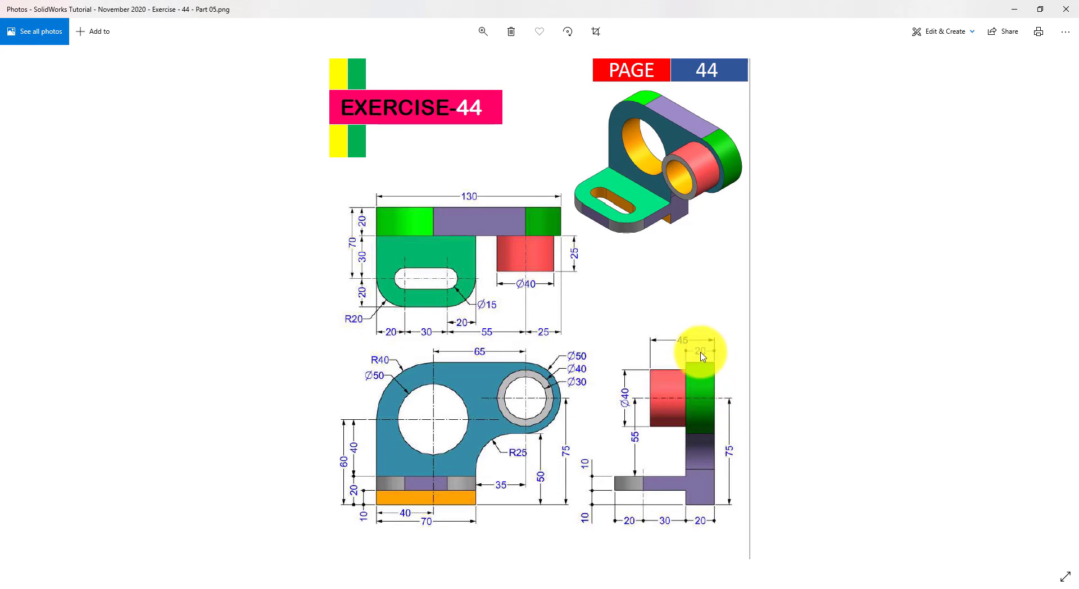
key("alt+Tab")
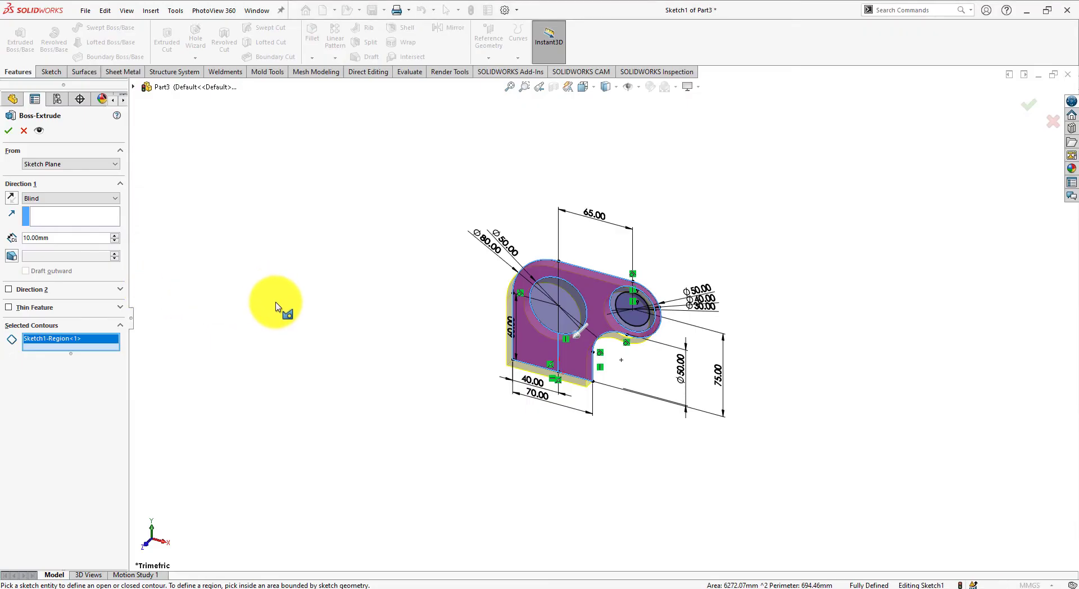
middle_click_drag(276, 307, 283, 244)
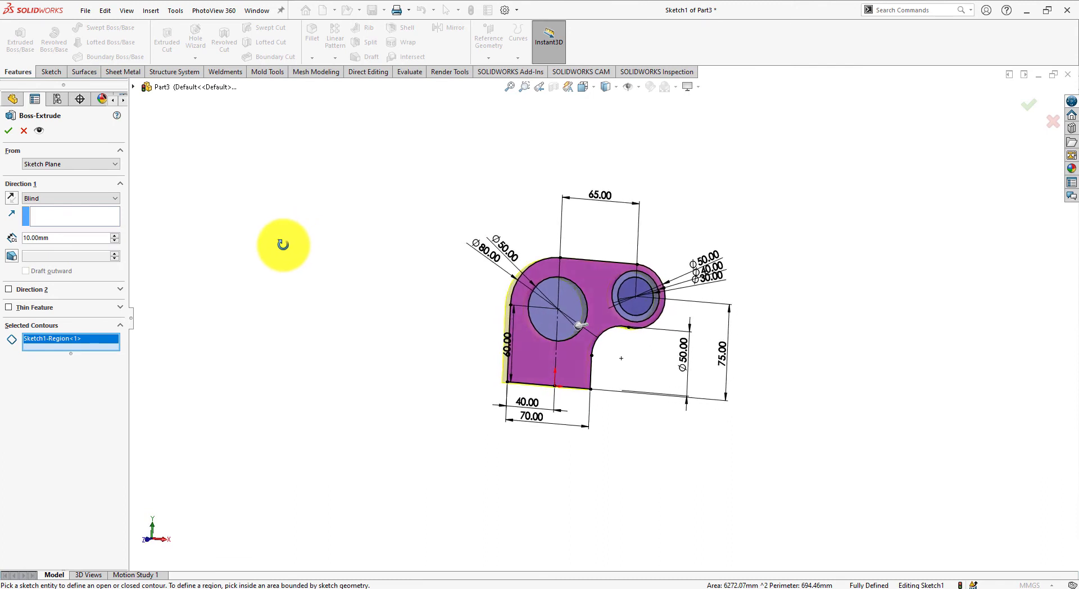
left_click_drag(62, 236, 2, 237)
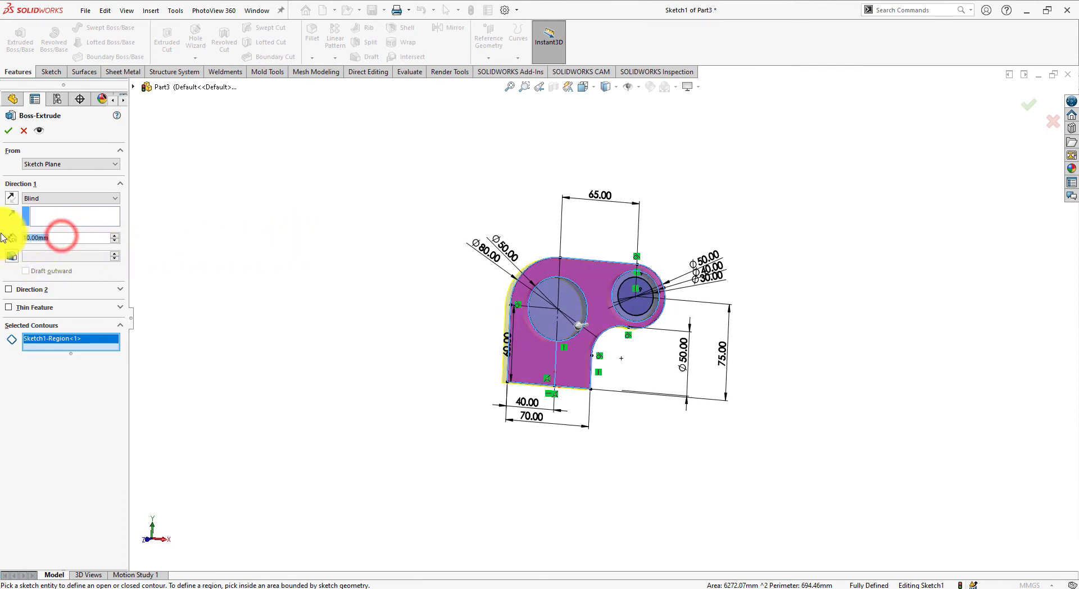
type("0")
type("20")
key("Return")
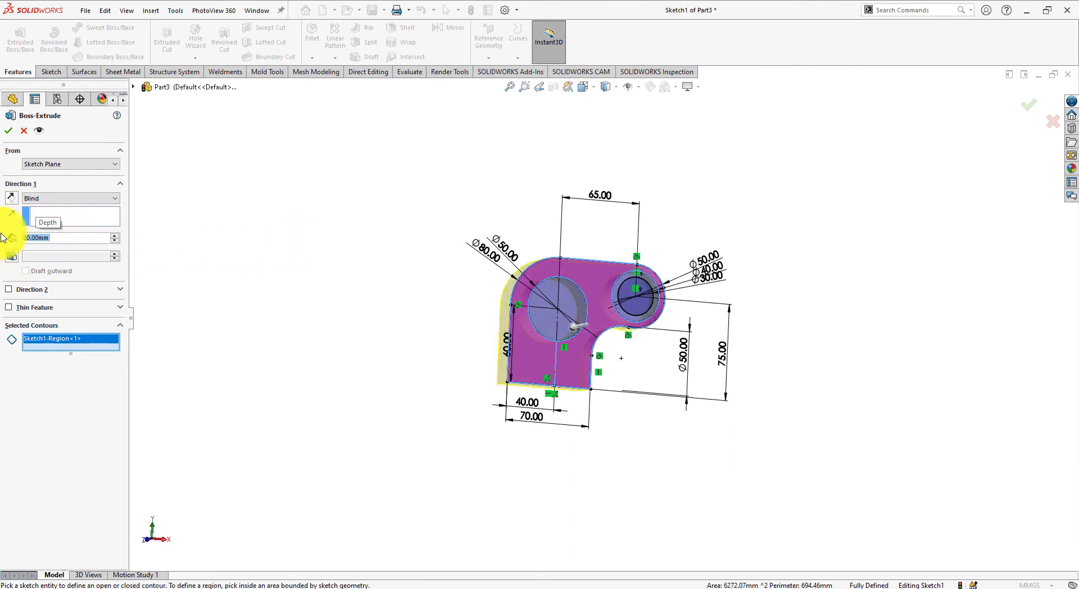
left_click(10, 134)
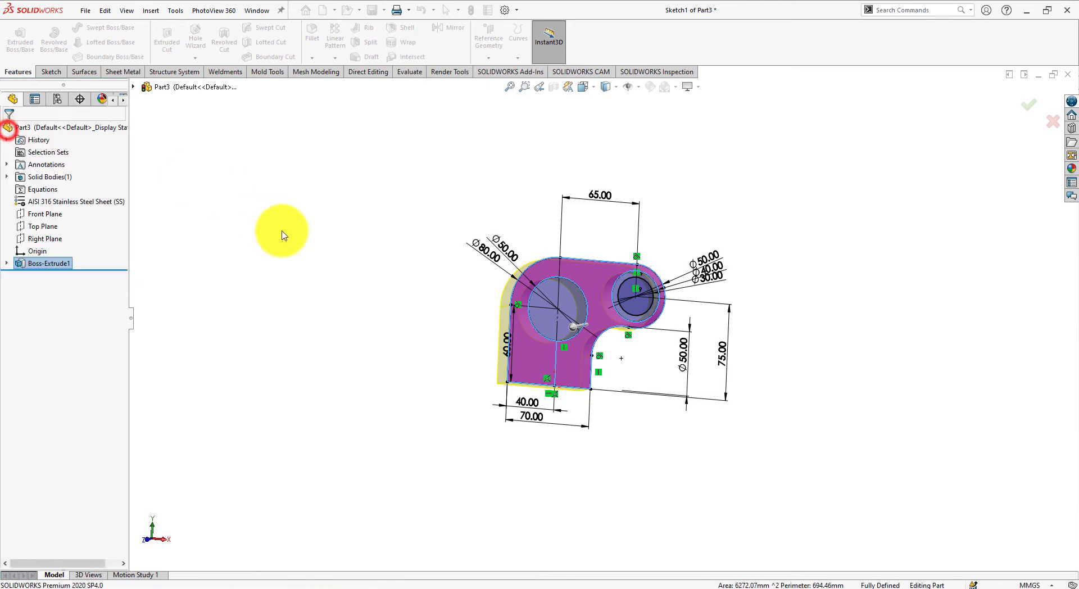
Step: Orbit the new solid bracket and compare it against the reference drawing
left_click(282, 235)
mouse_move(288, 277)
middle_mouse_down()
mouse_move(330, 254)
mouse_move(265, 264)
middle_mouse_up()
key("alt+Tab")
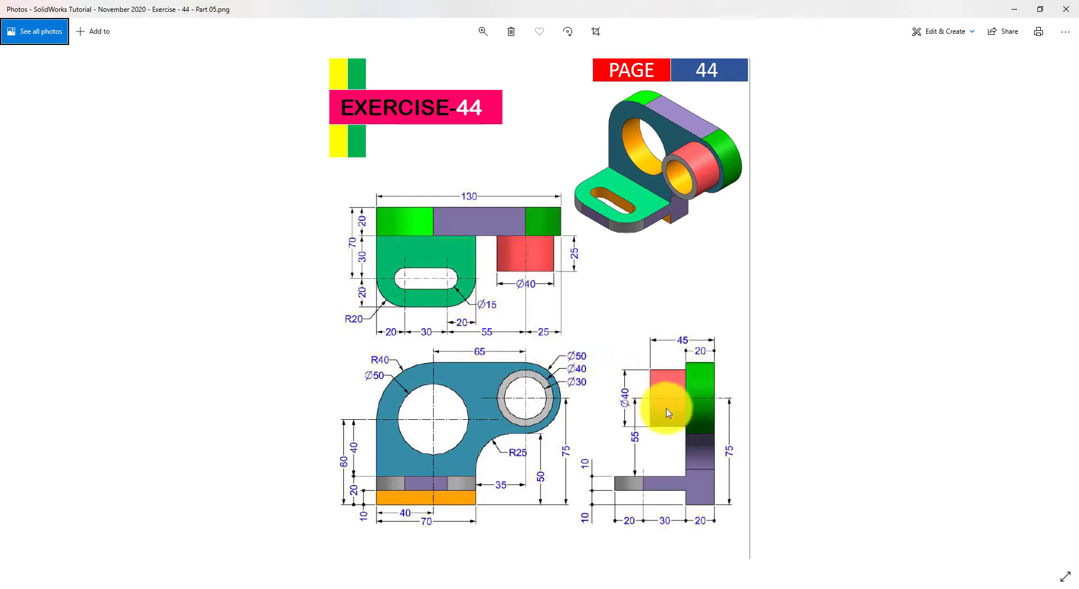
key("alt+Tab")
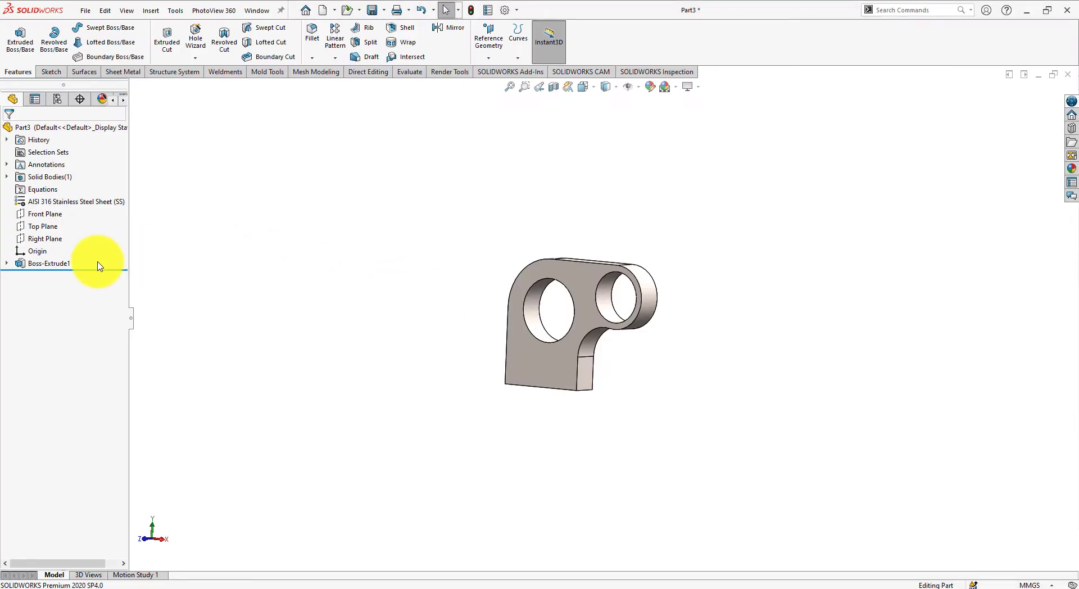
Step: Expand Boss-Extrude1 and show Sketch1 on the solid part
left_click(5, 263)
left_click(43, 276)
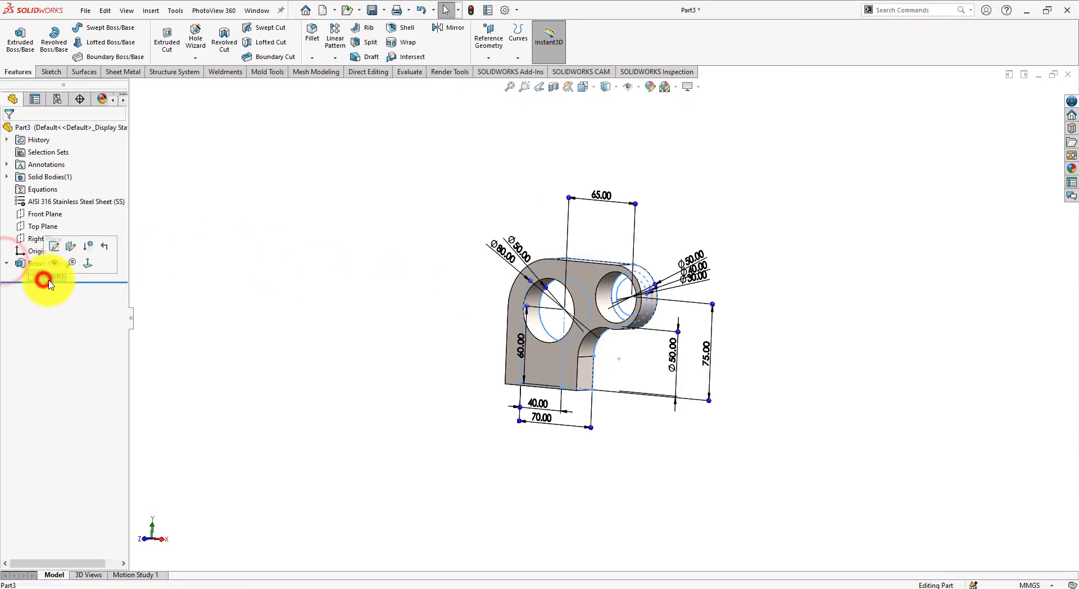
left_click(52, 264)
left_click(237, 289)
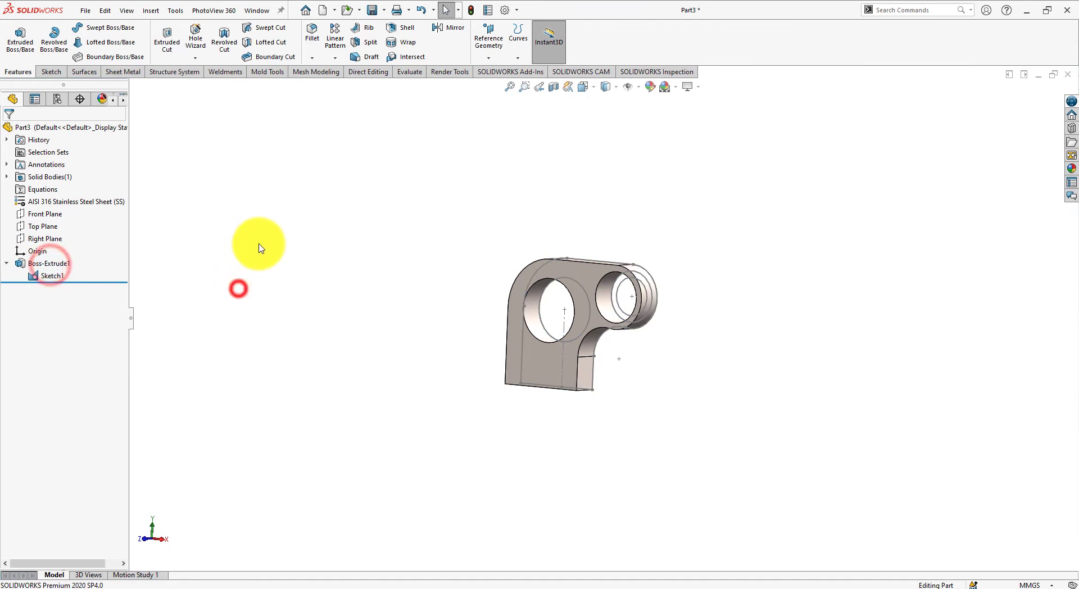
Step: Start a new extrusion, clear the selected contours, and pick only the right hole's ring
left_click(23, 36)
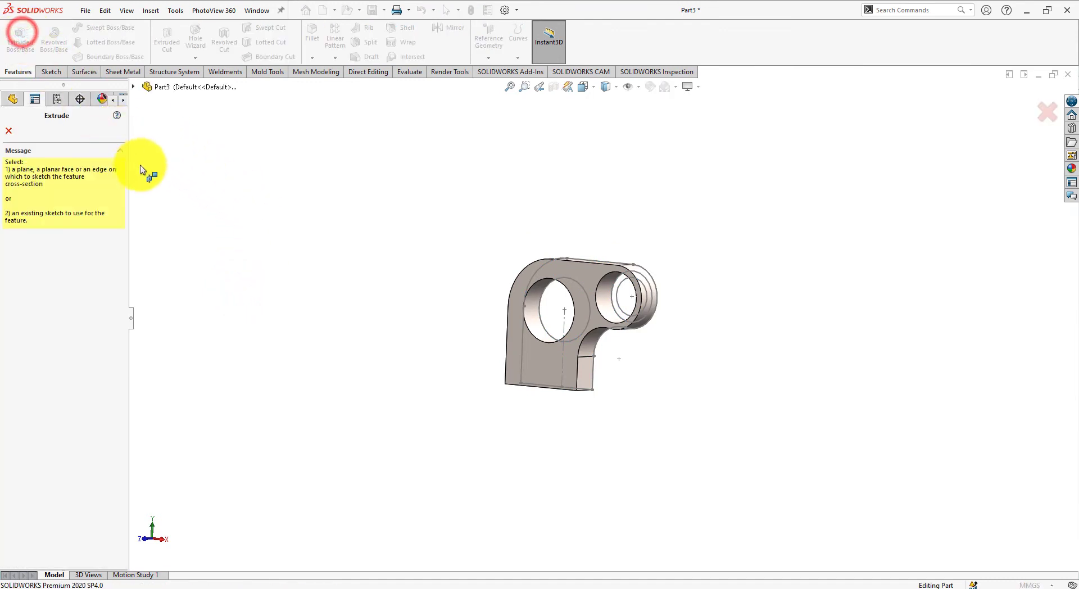
scroll(630, 293, "down", 3)
scroll(621, 295, "down", 1)
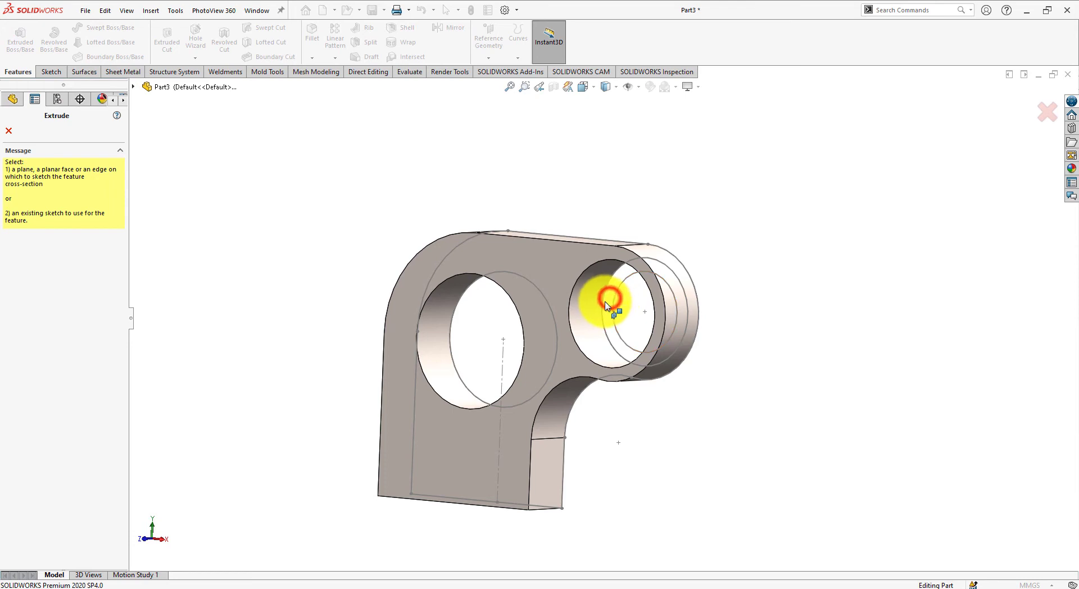
middle_click_drag(605, 310, 618, 317)
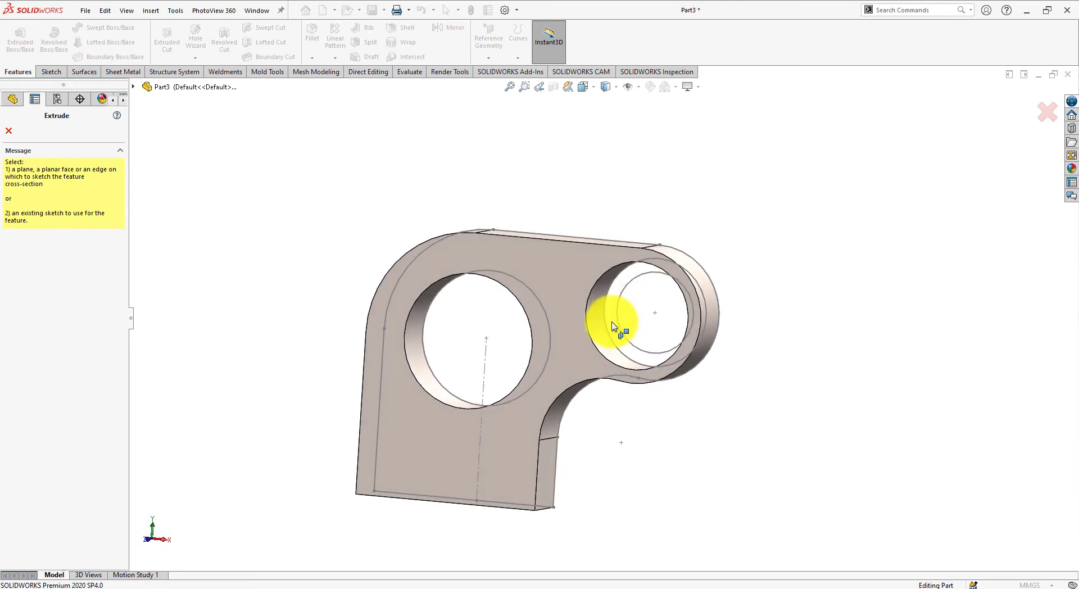
left_click(617, 320)
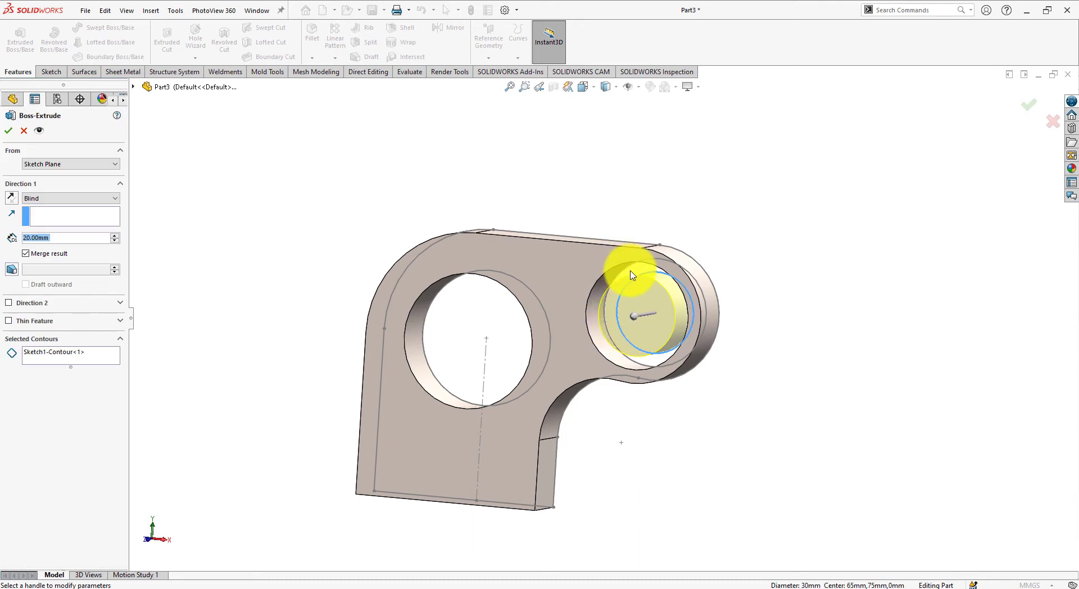
right_click(70, 354)
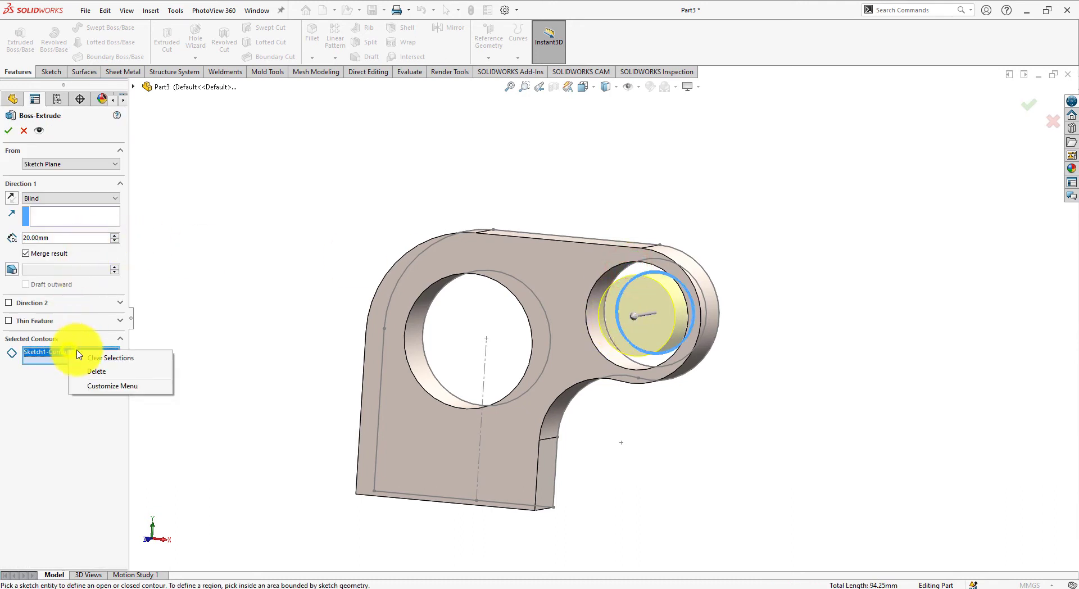
left_click(102, 361)
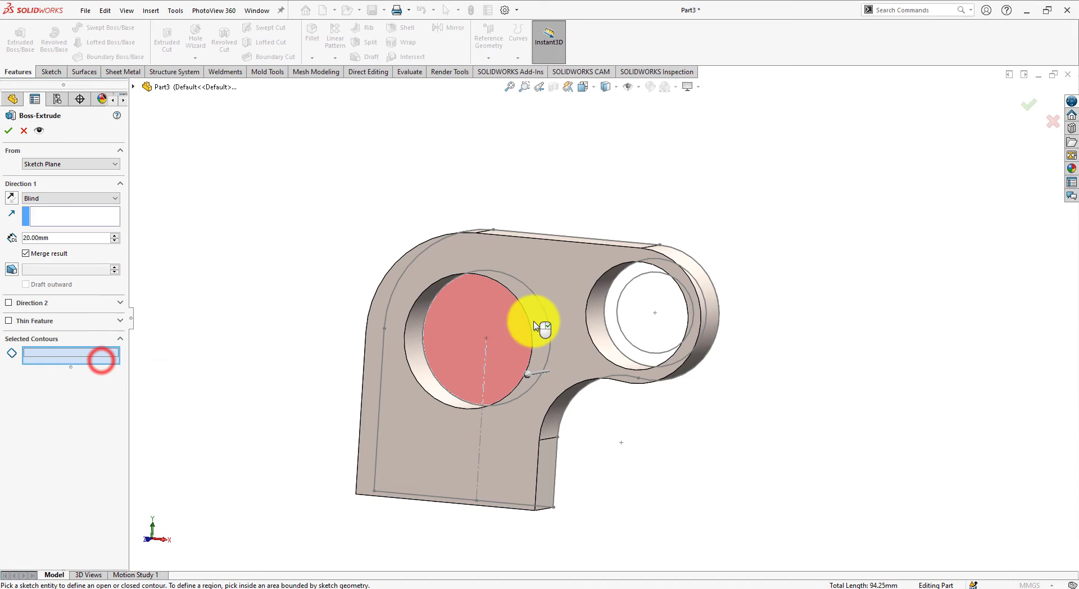
left_click(610, 326)
Step: Extrude the ring Blind 45 mm and accept Boss-Extrude2
middle_click_drag(505, 385, 466, 339)
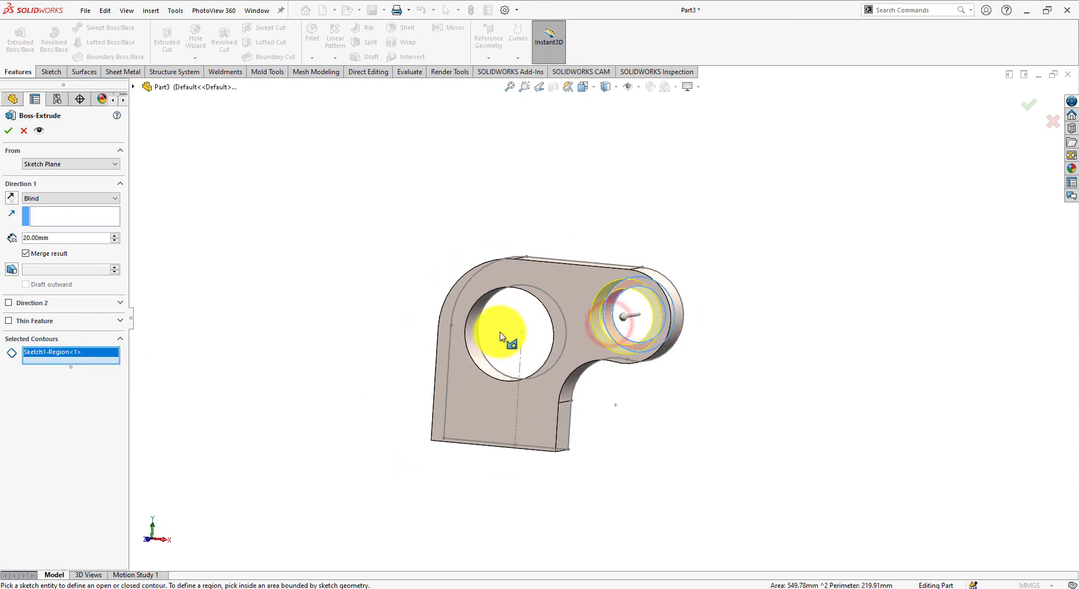
key("alt+Tab")
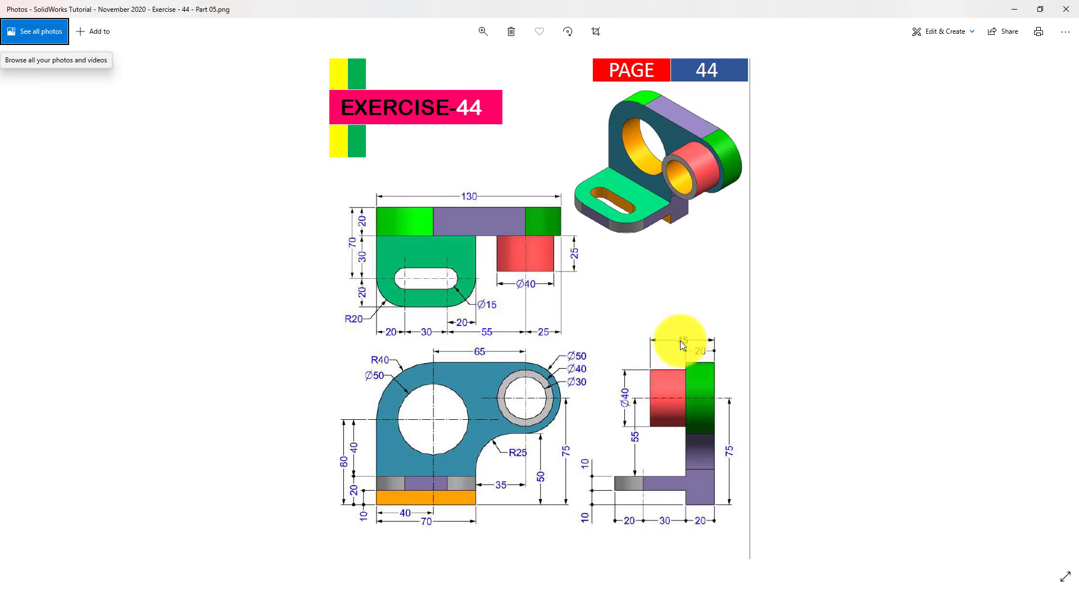
key("alt+Tab")
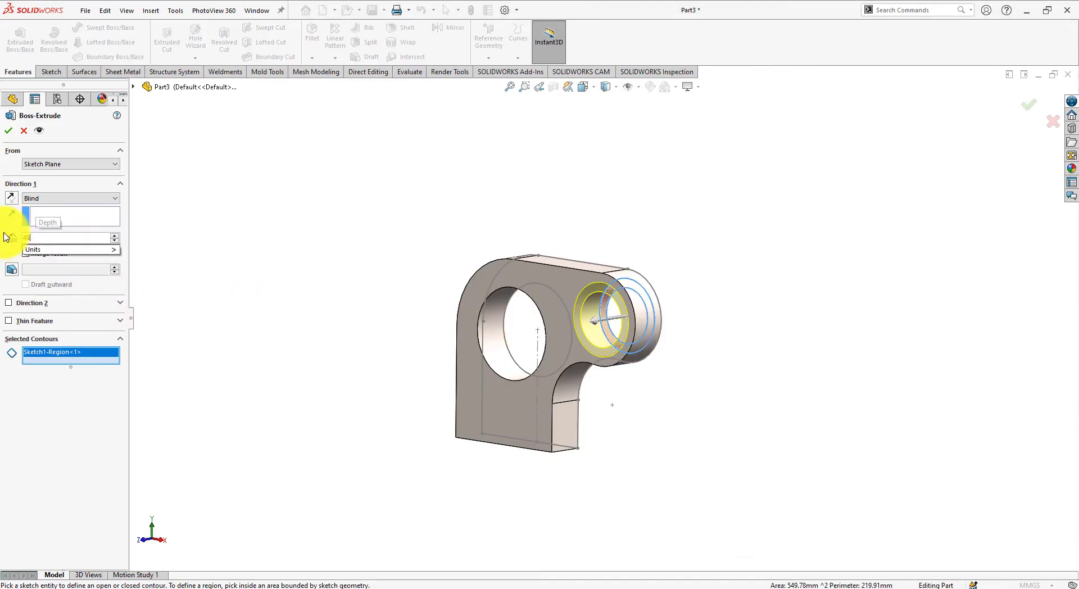
key("Return")
mouse_move(354, 313)
middle_mouse_down()
mouse_move(383, 232)
mouse_move(366, 275)
middle_mouse_up()
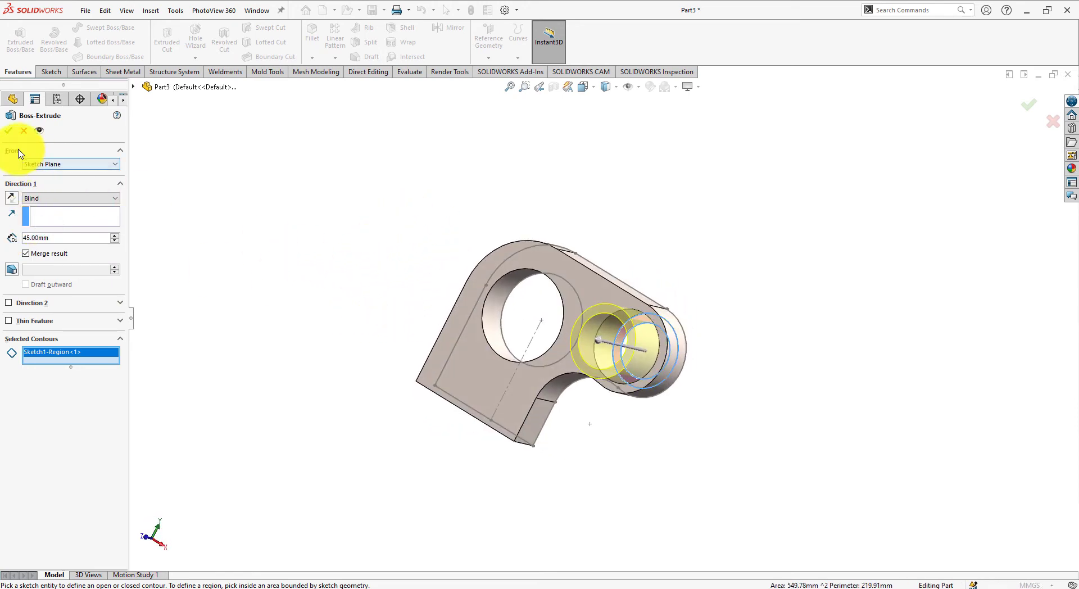
left_click(8, 130)
left_click(309, 286)
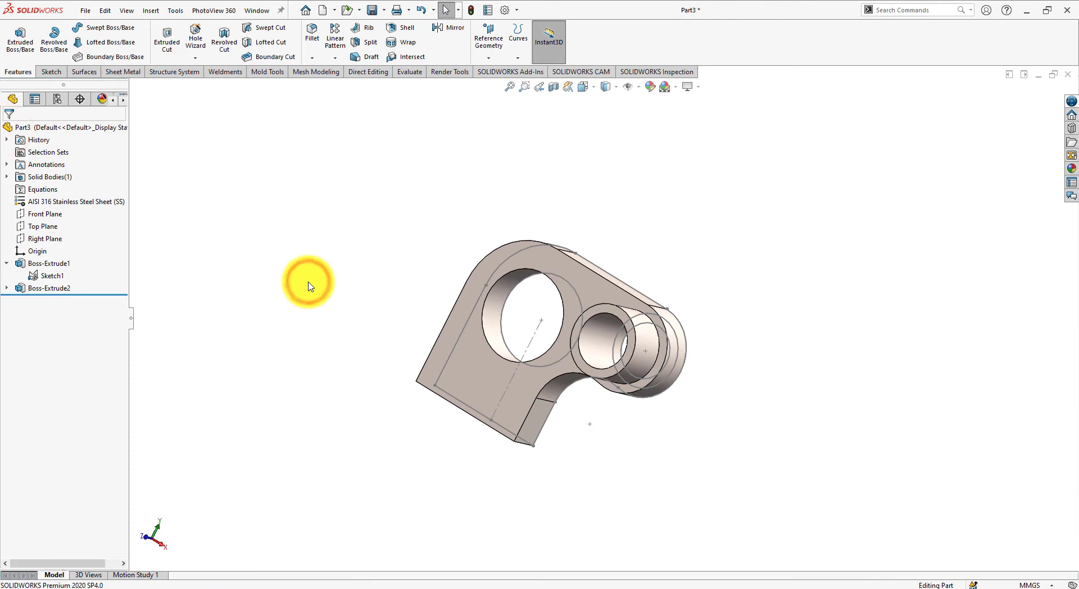
key("space")
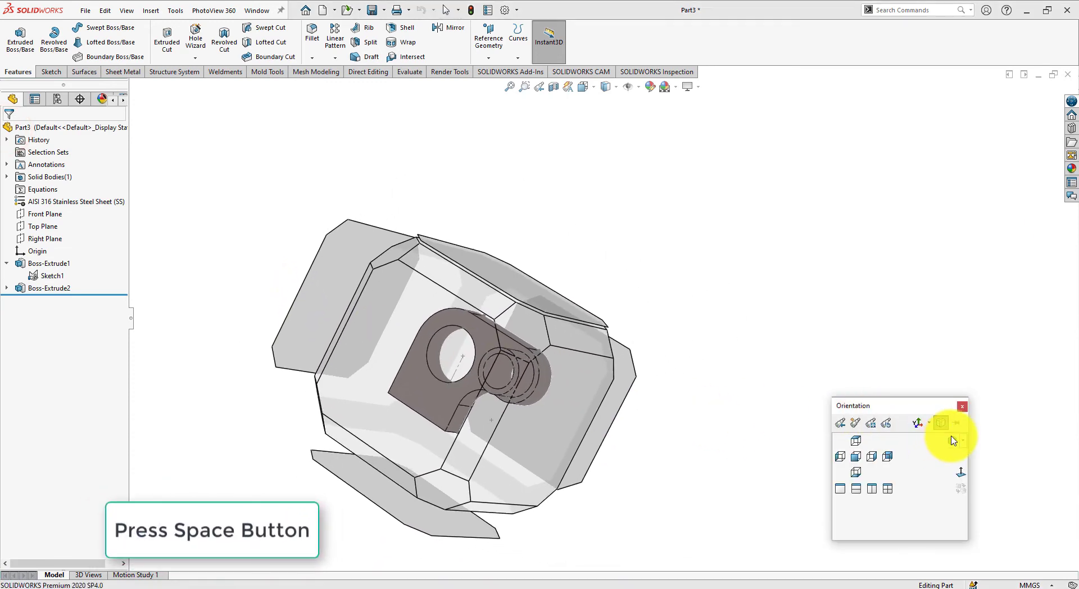
Step: Switch to the isometric view and hide Sketch1
left_click(954, 441)
left_click(809, 453)
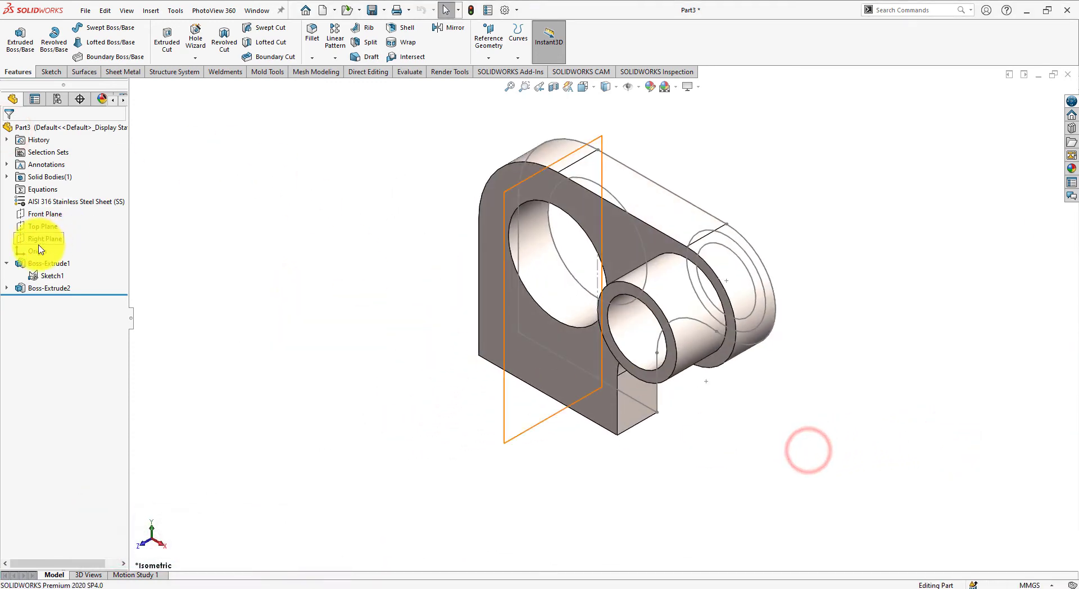
left_click(45, 275)
left_click(63, 258)
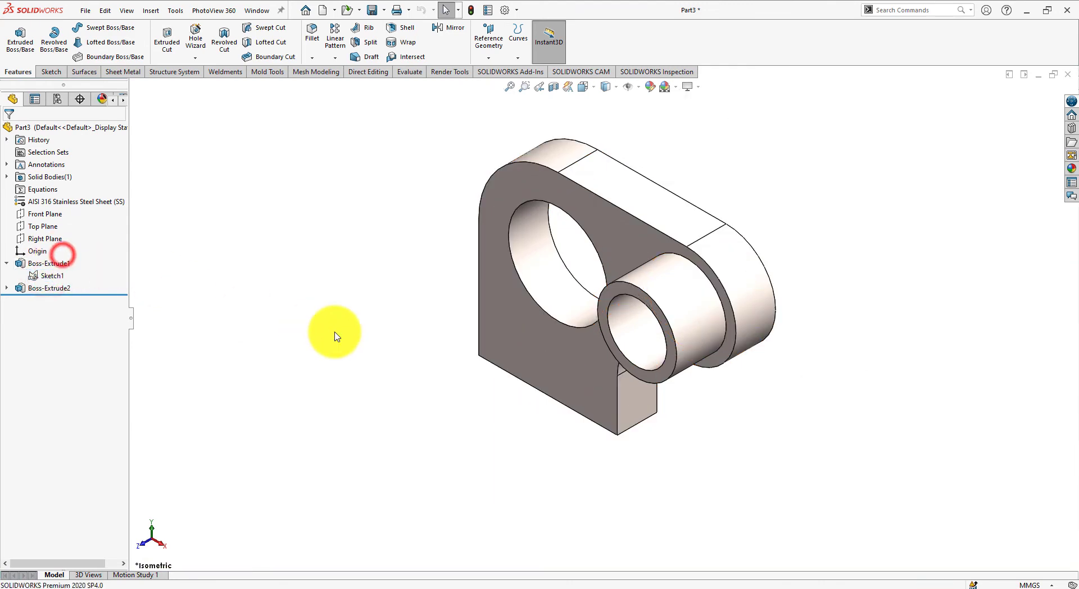
left_click(335, 332)
left_click(7, 263)
left_click(274, 343)
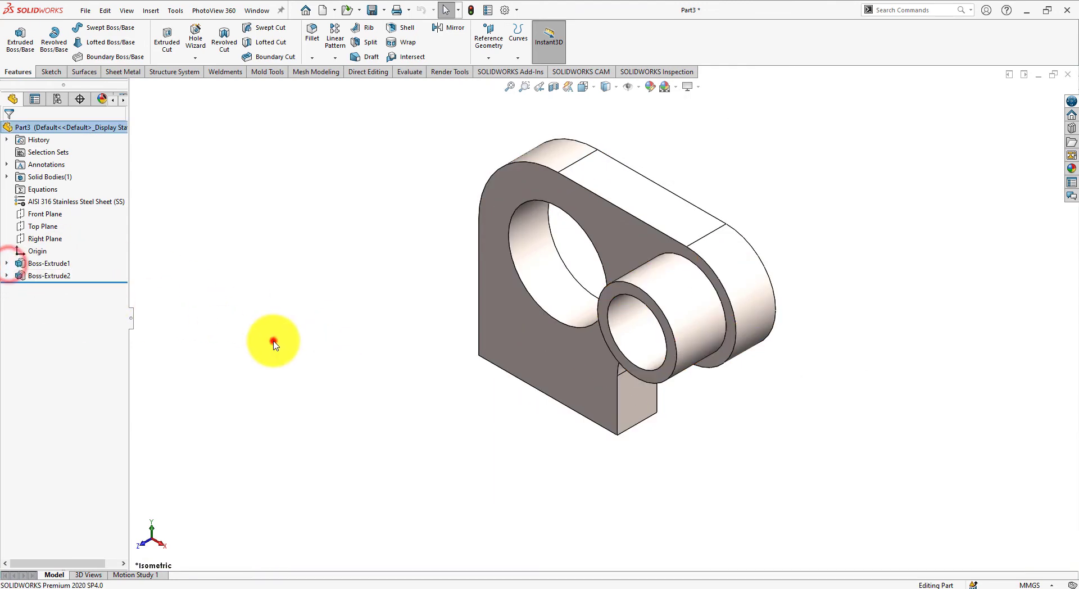
Step: Start a new sketch on the Top Plane, viewed normal to it
key("alt+Tab")
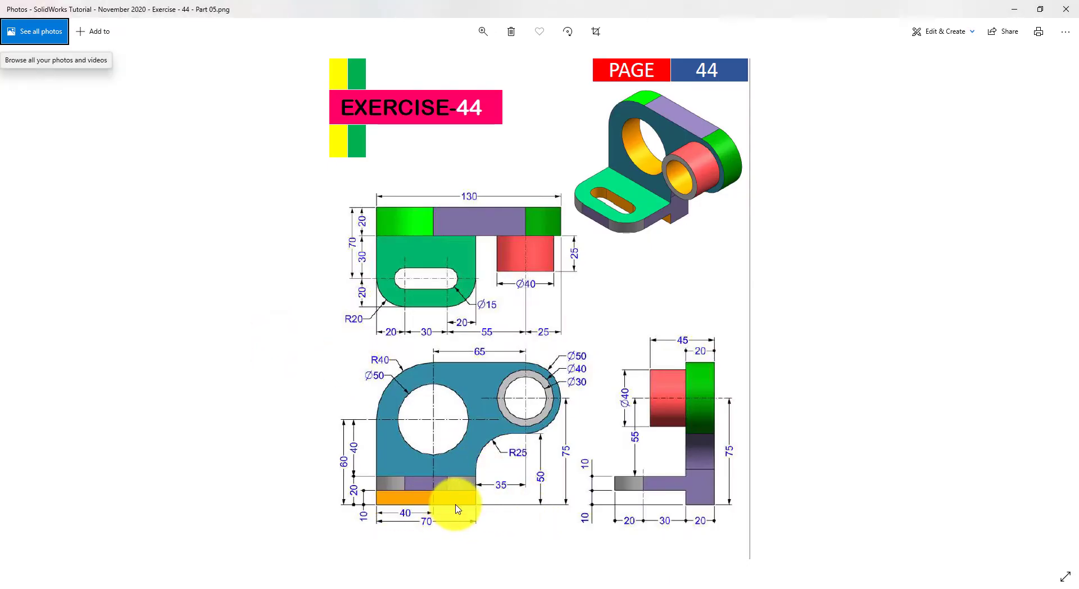
key("alt+Tab")
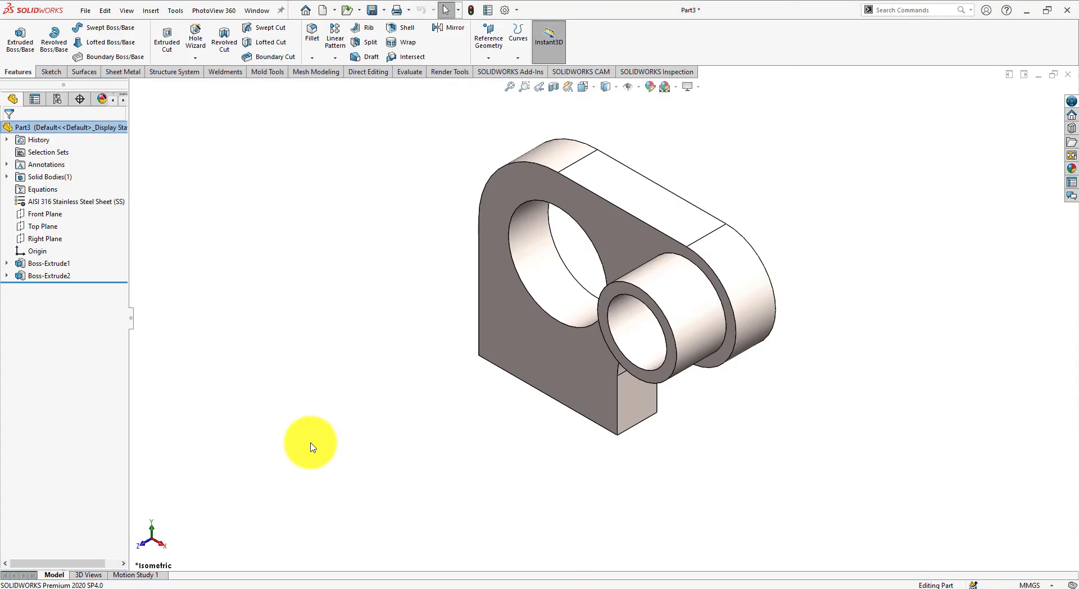
left_click(35, 228)
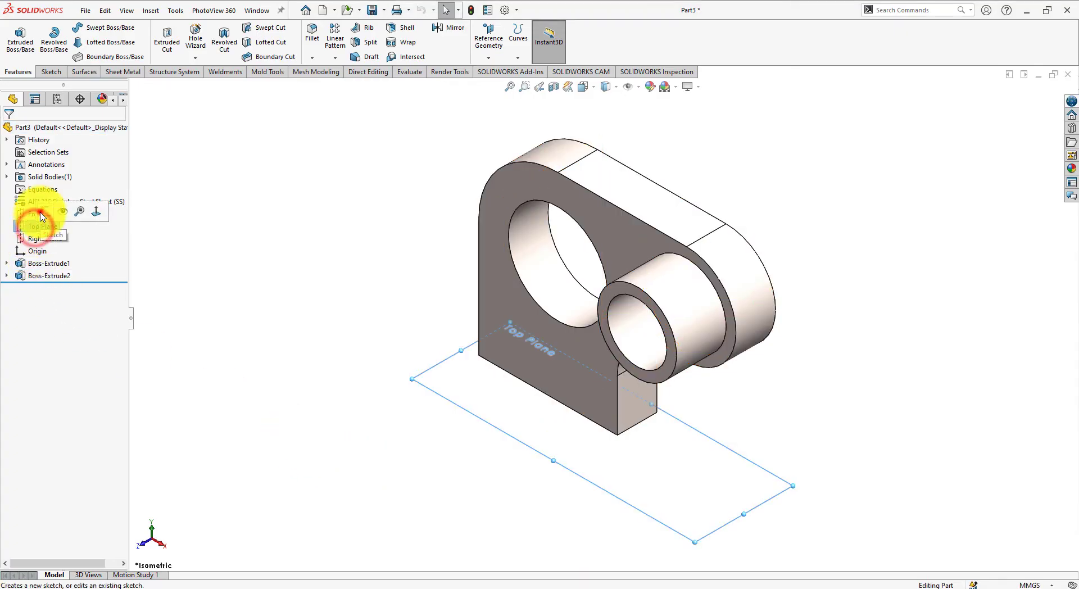
left_click(41, 213)
left_click(194, 383)
key("alt+Tab")
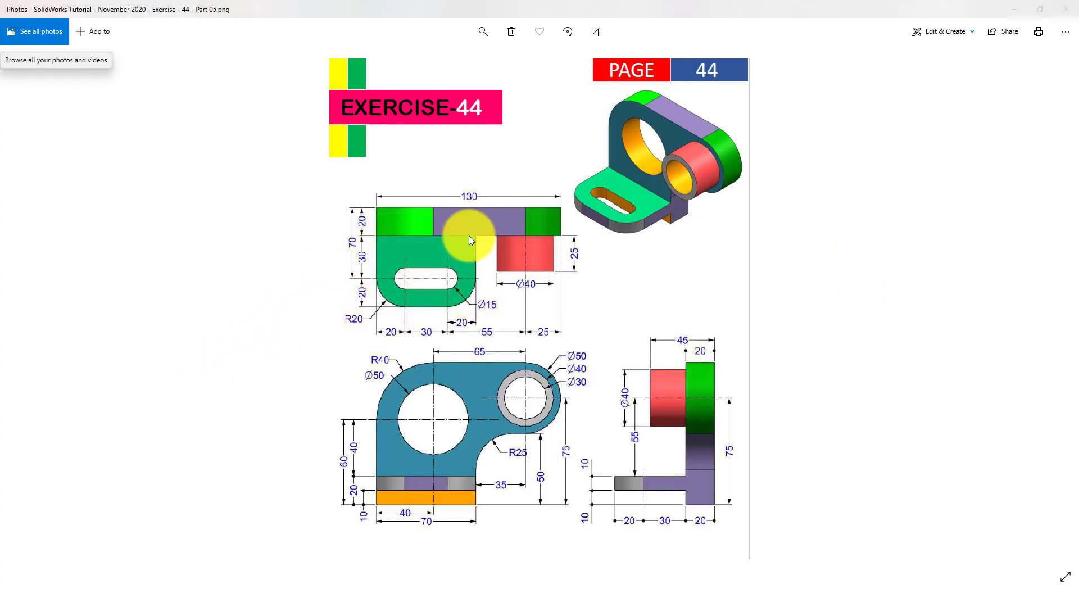
key("alt+Tab")
Step: Draw a corner rectangle from the part's lower-left corner to the vertical origin axis
left_click(293, 313)
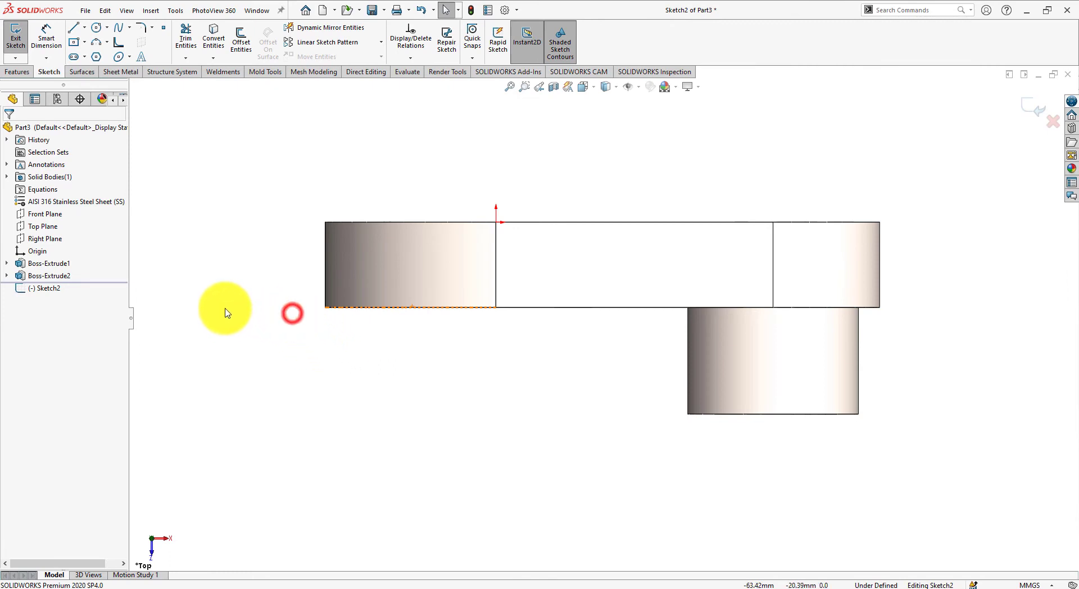
right_click_drag(229, 321, 231, 313)
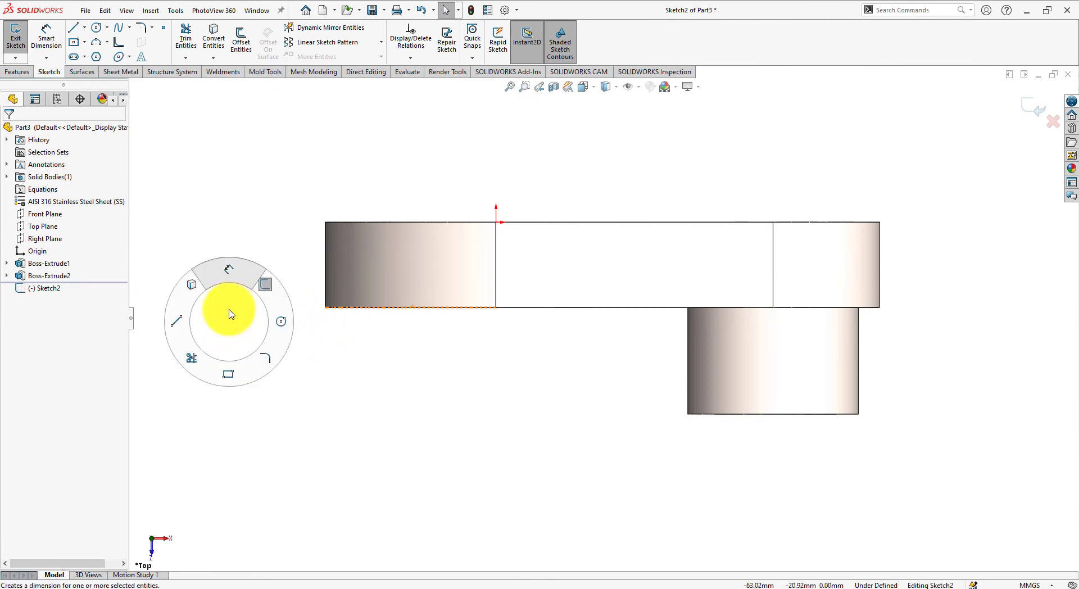
right_click_drag(229, 321, 228, 374)
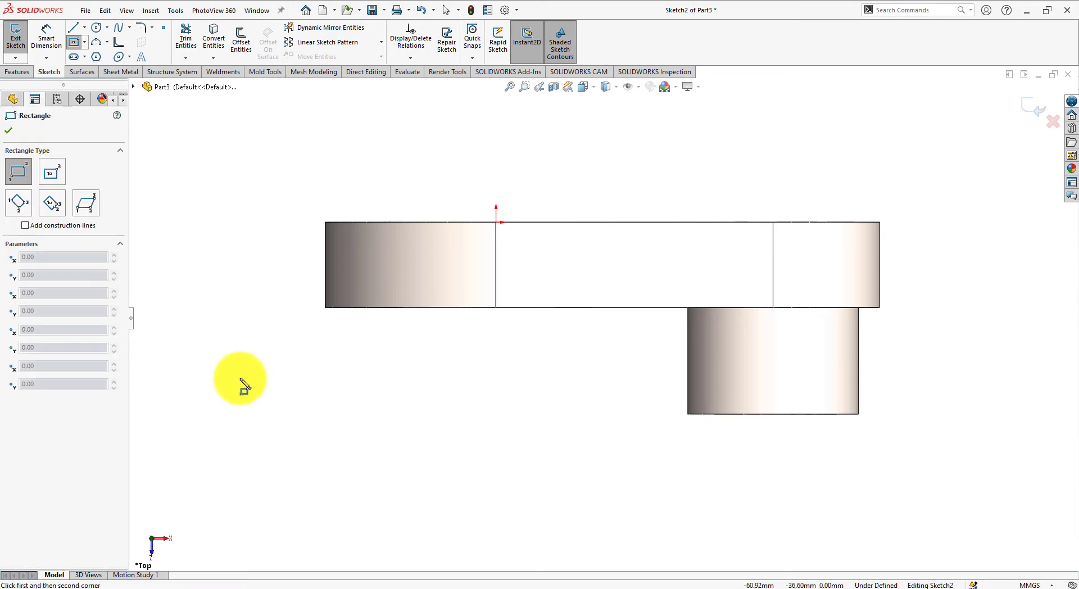
key("alt+Tab")
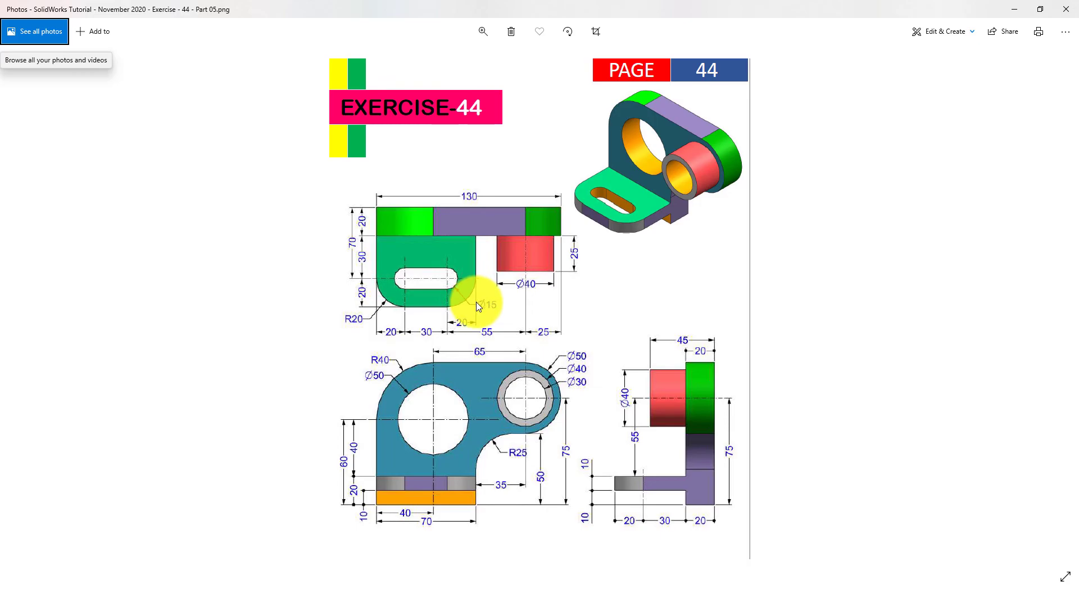
key("alt+Tab")
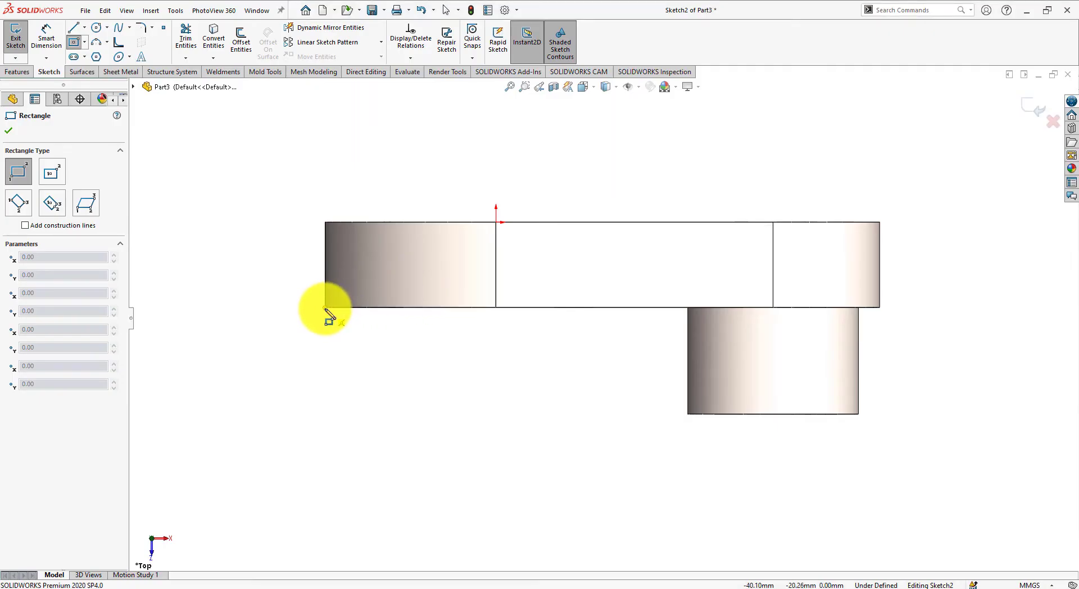
left_click(325, 307)
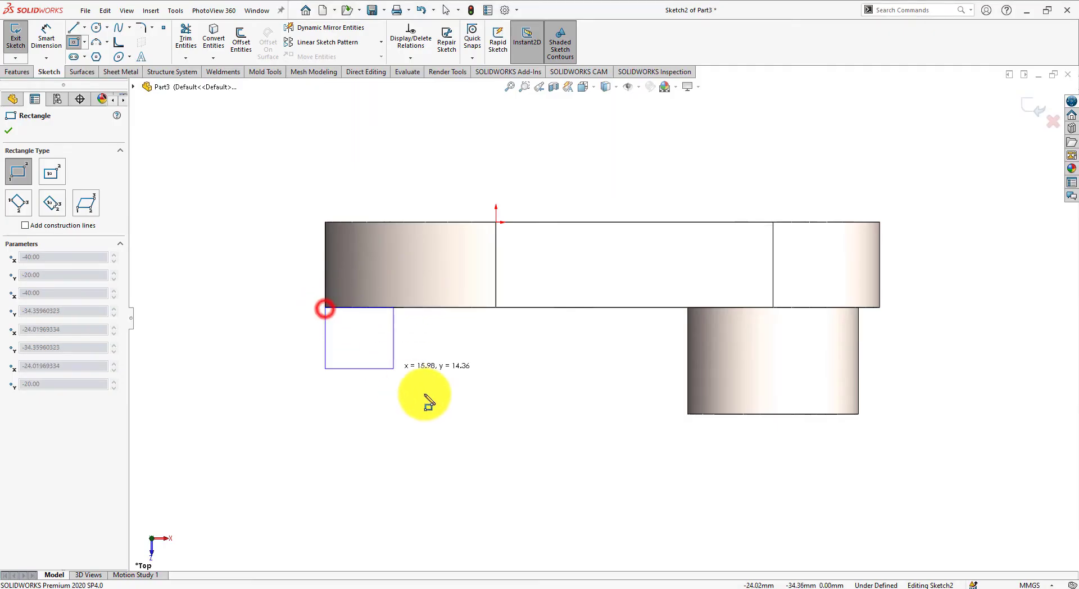
left_click(496, 444)
key("alt+Tab")
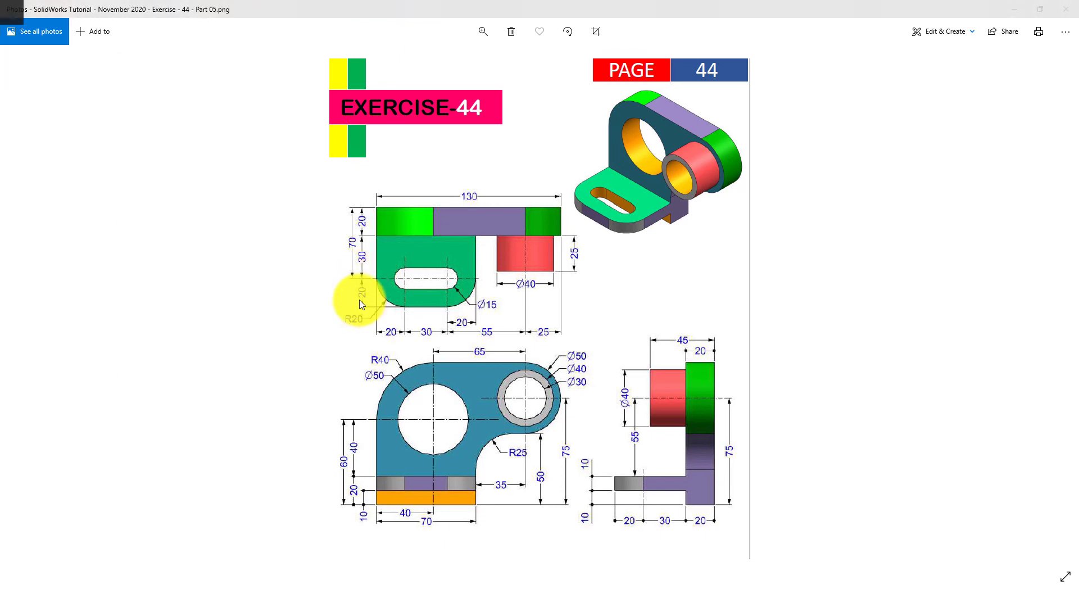
key("alt+Tab")
right_click_drag(261, 336, 272, 273)
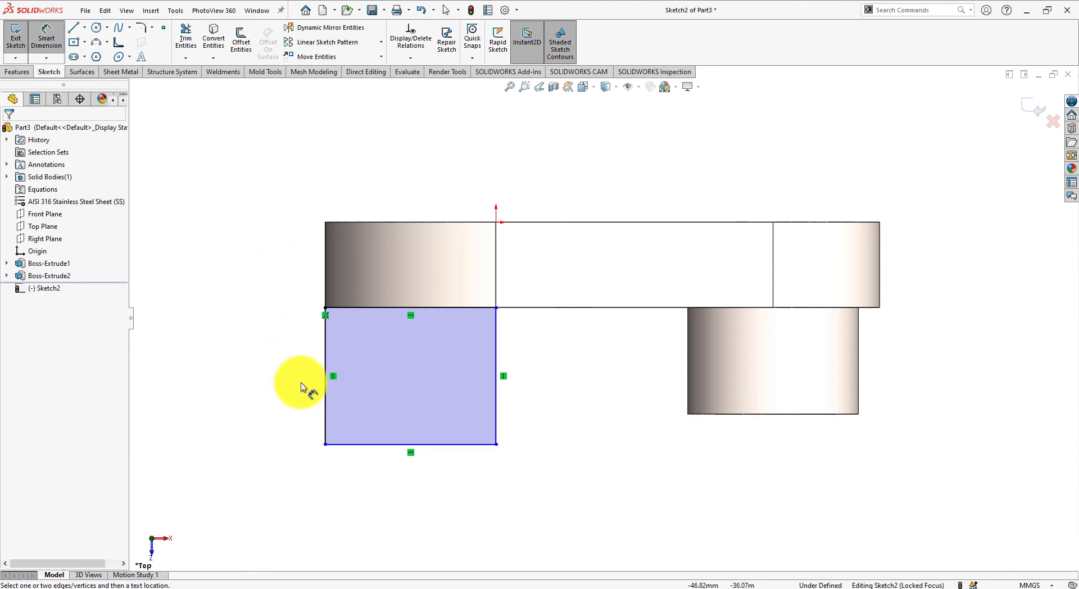
Step: Dimension the rectangle's left edge to a 50 mm height
left_click(324, 400)
left_click(250, 374)
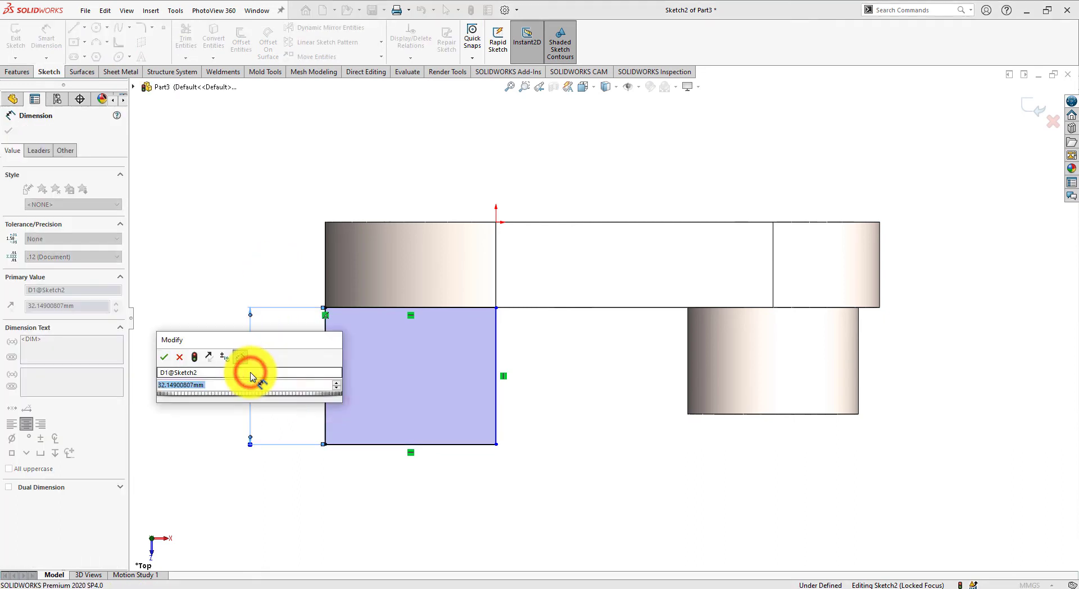
type("50")
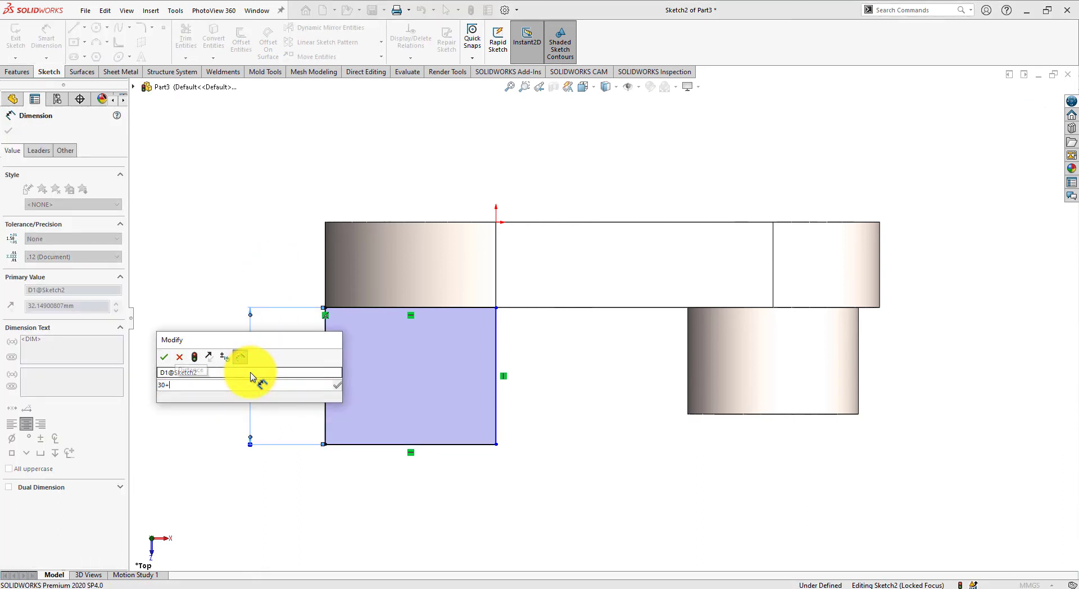
key("Return")
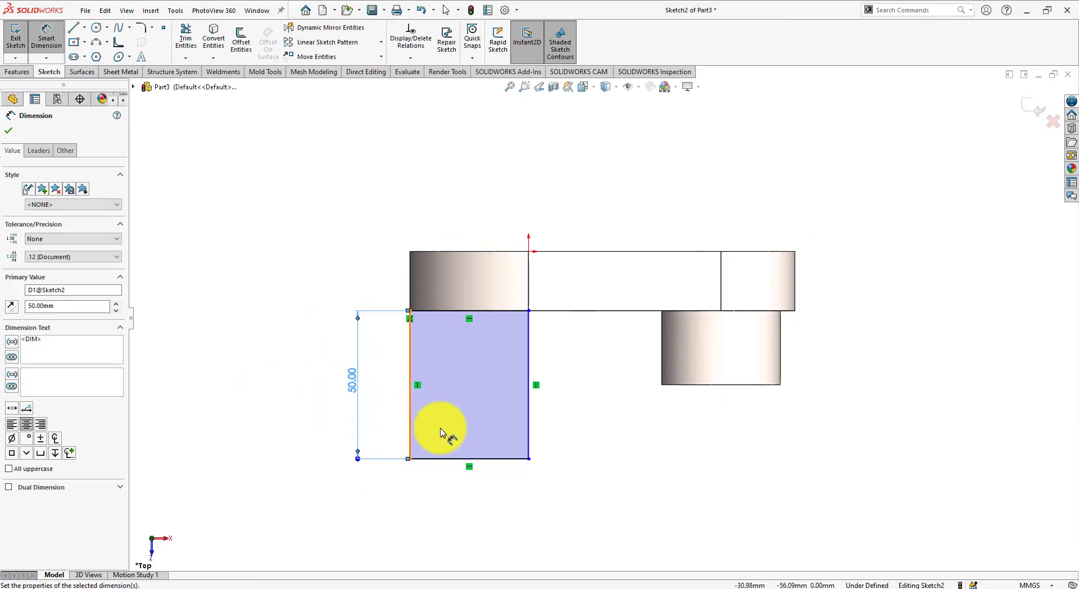
key("alt+Tab")
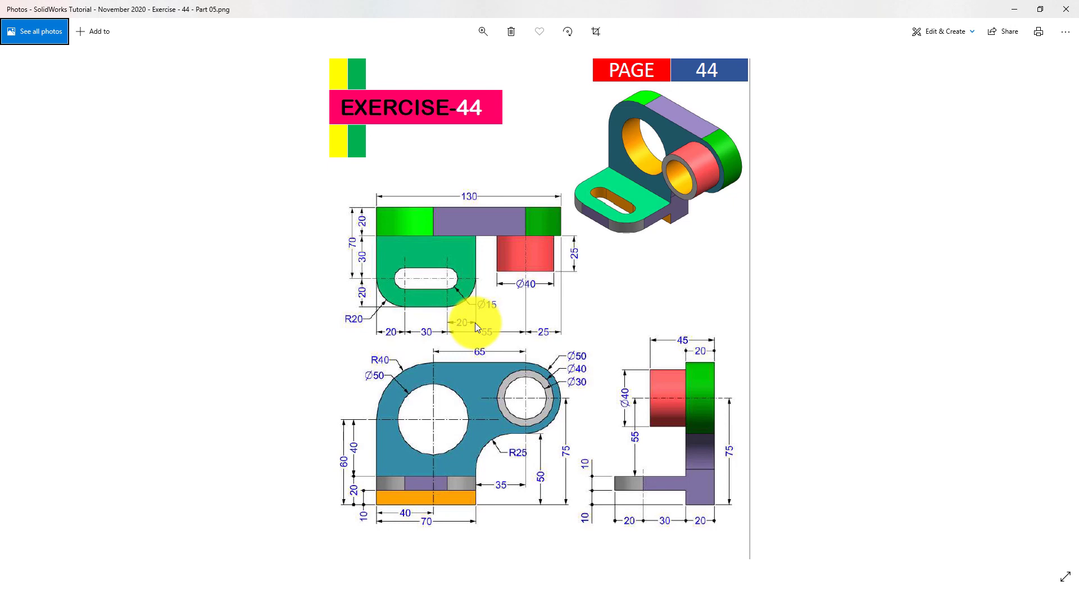
key("alt+Tab")
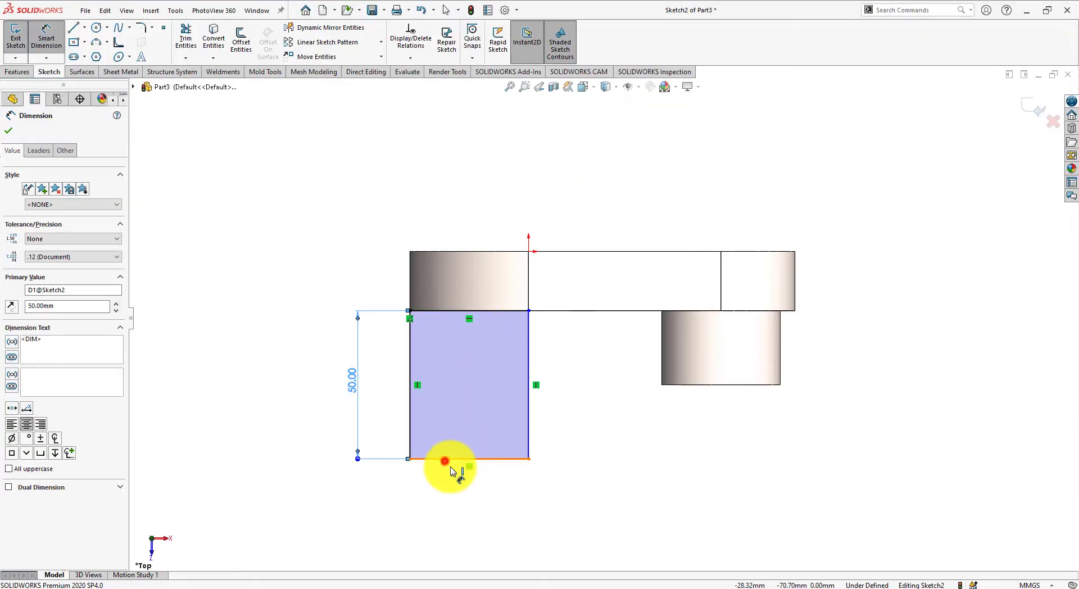
Step: Dimension the bottom edge as 20+30+20 = 70 mm and close the dimension tool
left_click(450, 467)
left_click(475, 505)
type("20")
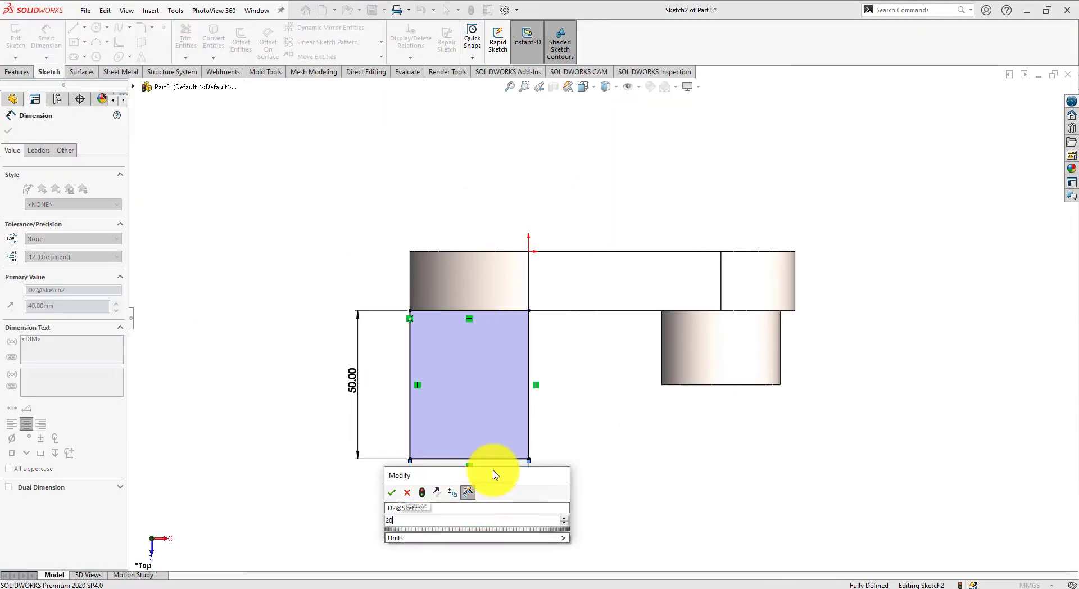
type("+30+20")
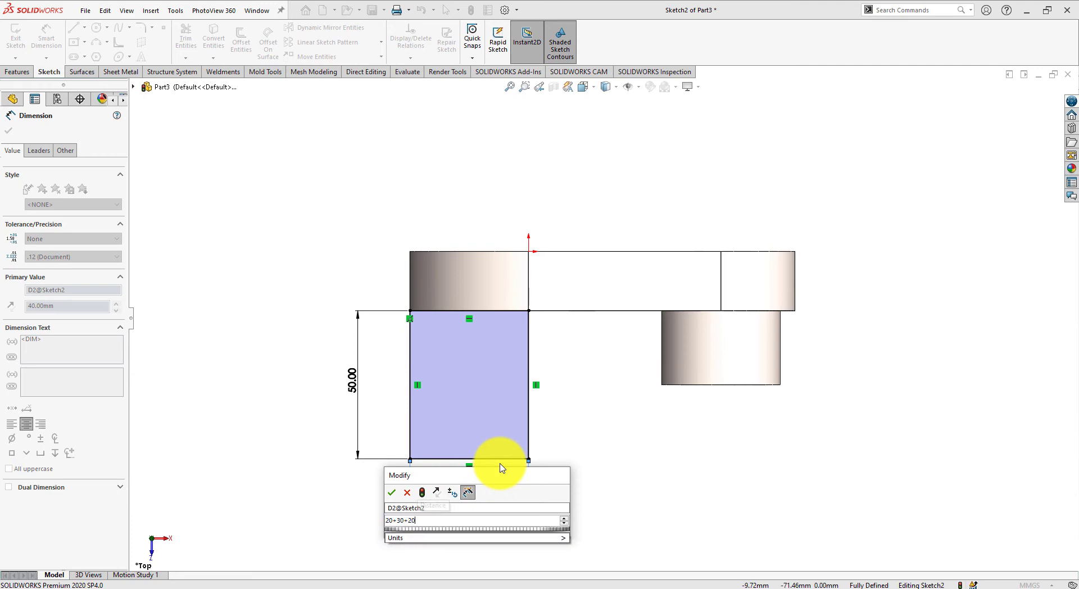
key("Return")
key("alt+Tab")
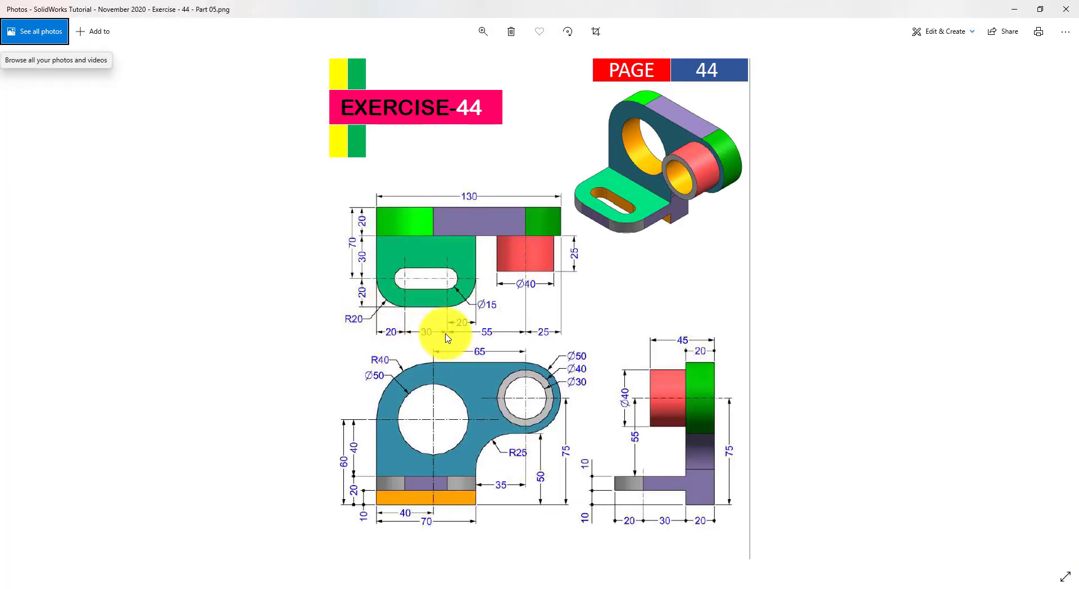
key("alt+Tab")
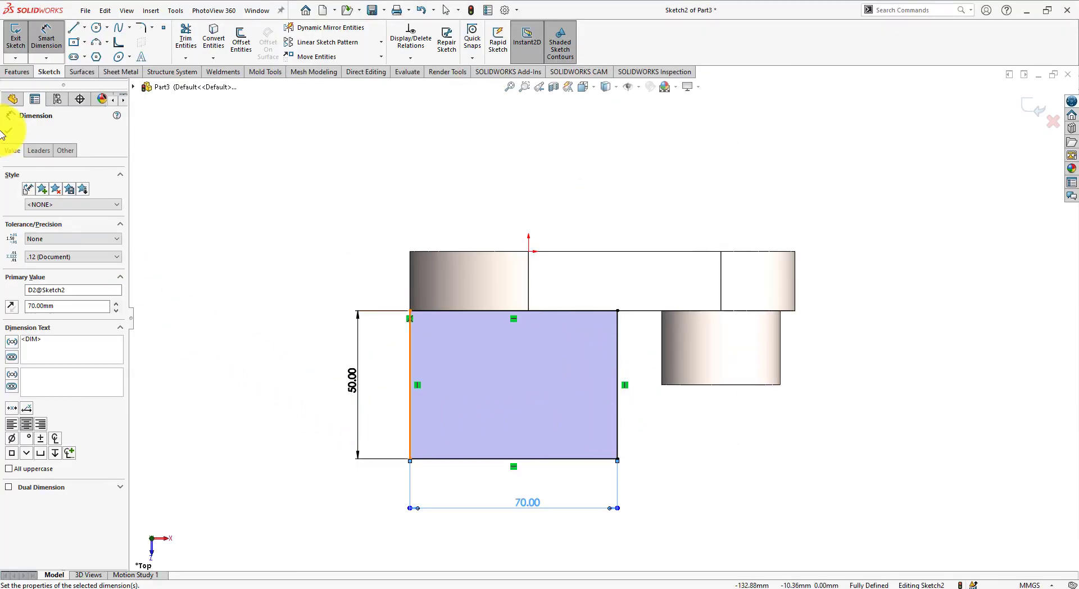
right_click(191, 160)
left_click(231, 194)
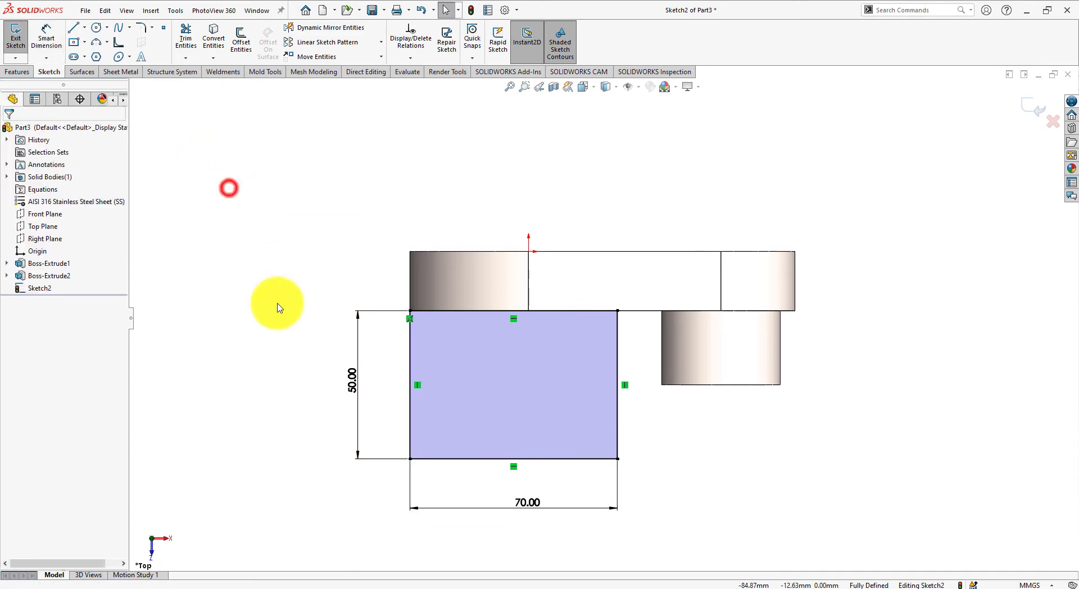
key("alt+Tab")
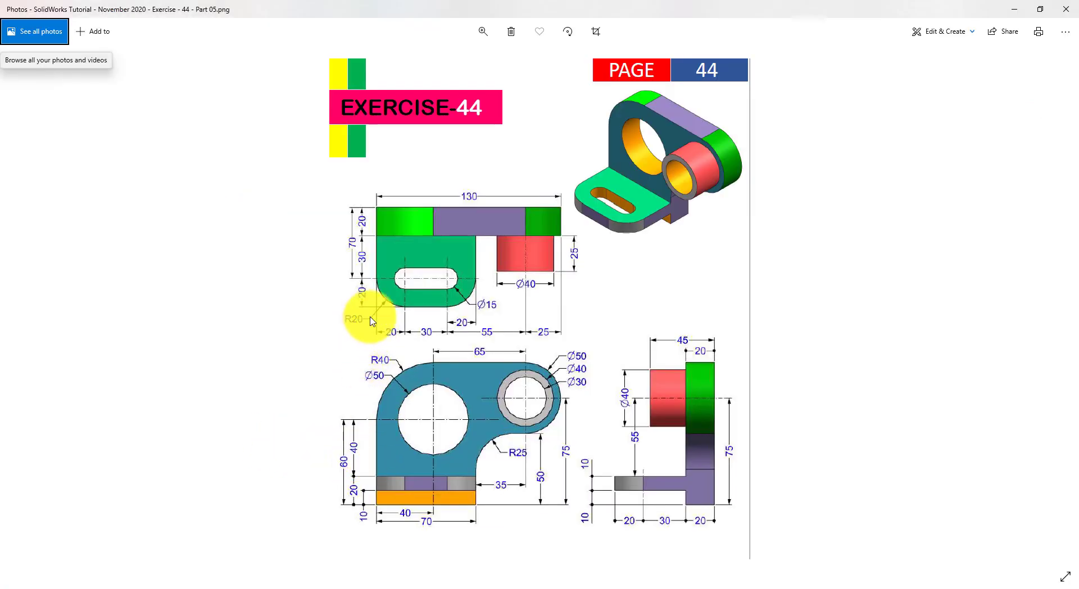
Step: Round the rectangle's bottom-left and bottom-right corners with R20 sketch fillets
key("alt+Tab")
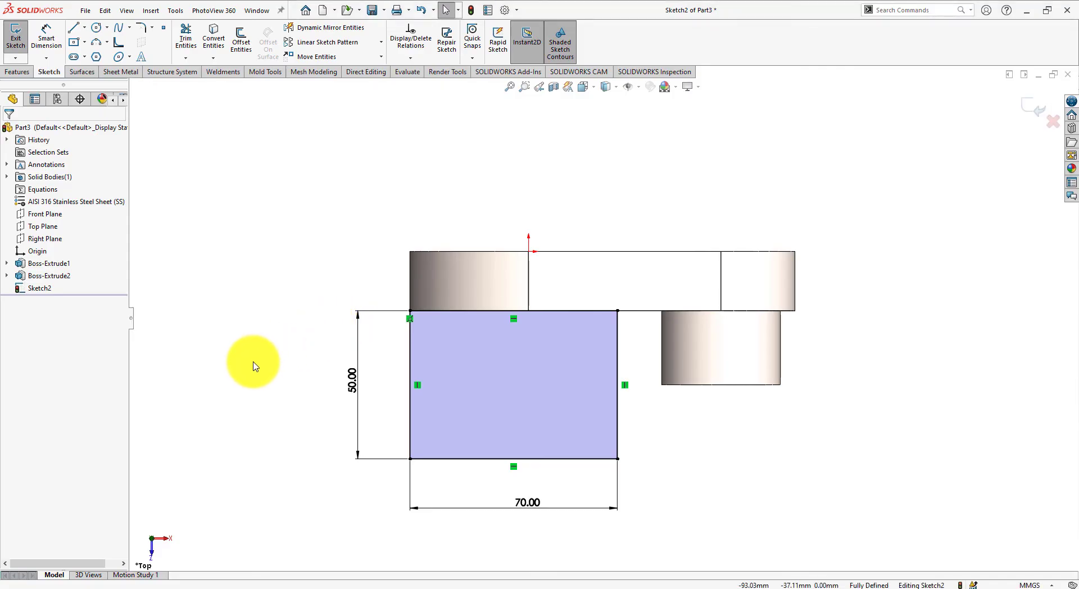
scroll(562, 461, "up", 3)
scroll(674, 460, "down", 1)
scroll(590, 404, "down", 2)
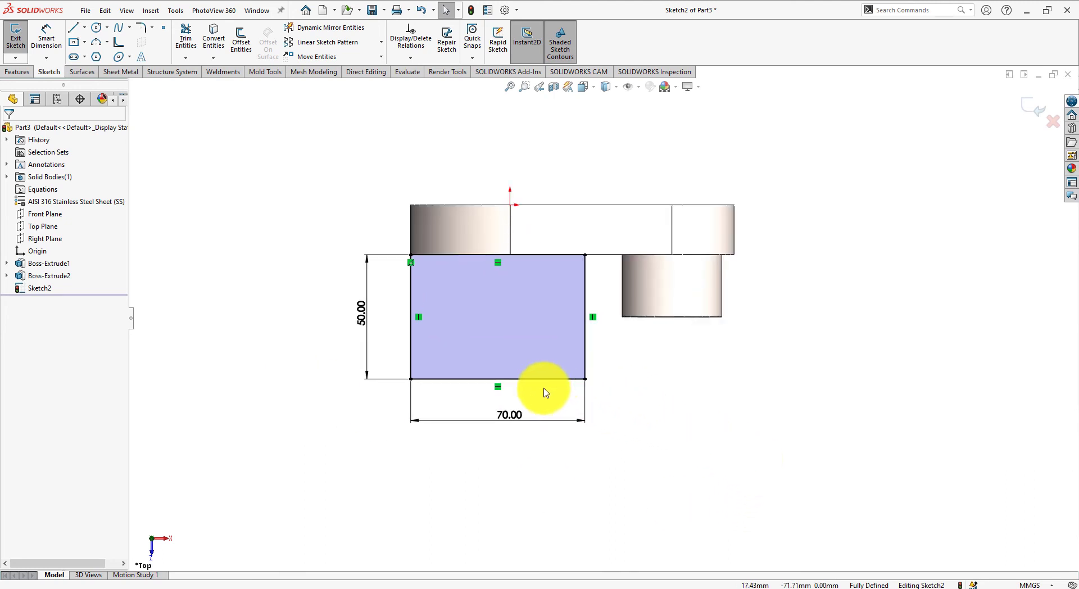
left_click(410, 379)
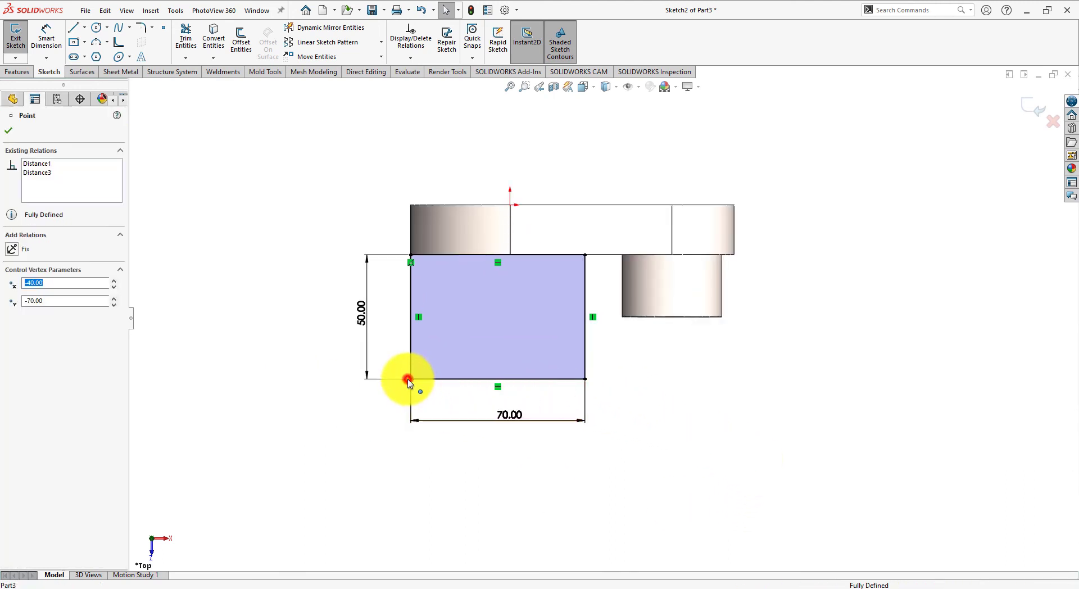
left_click(800, 441)
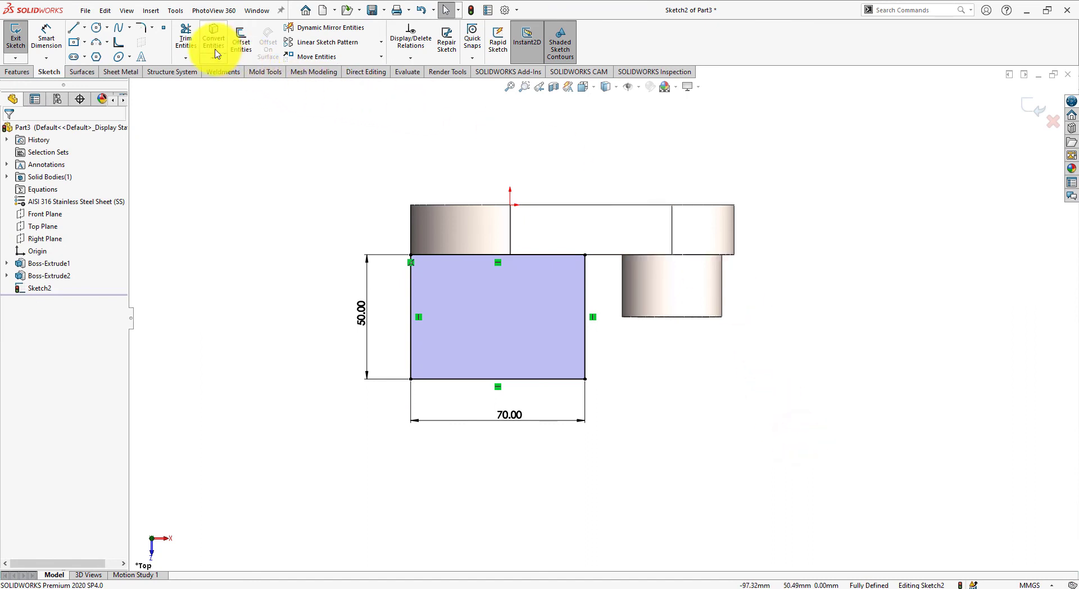
left_click(144, 28)
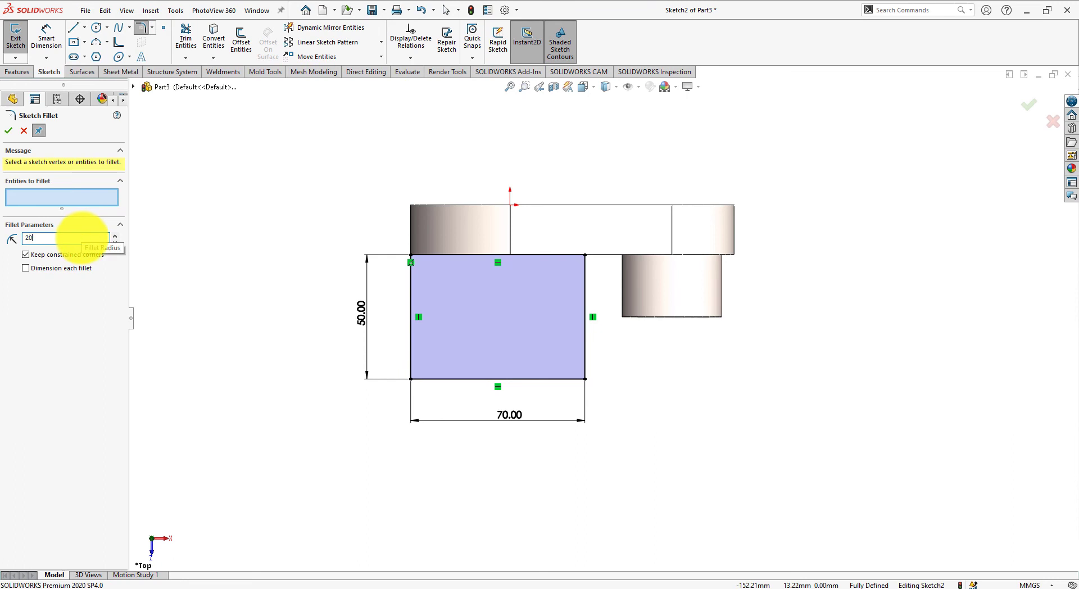
left_click(412, 380)
left_click(585, 380)
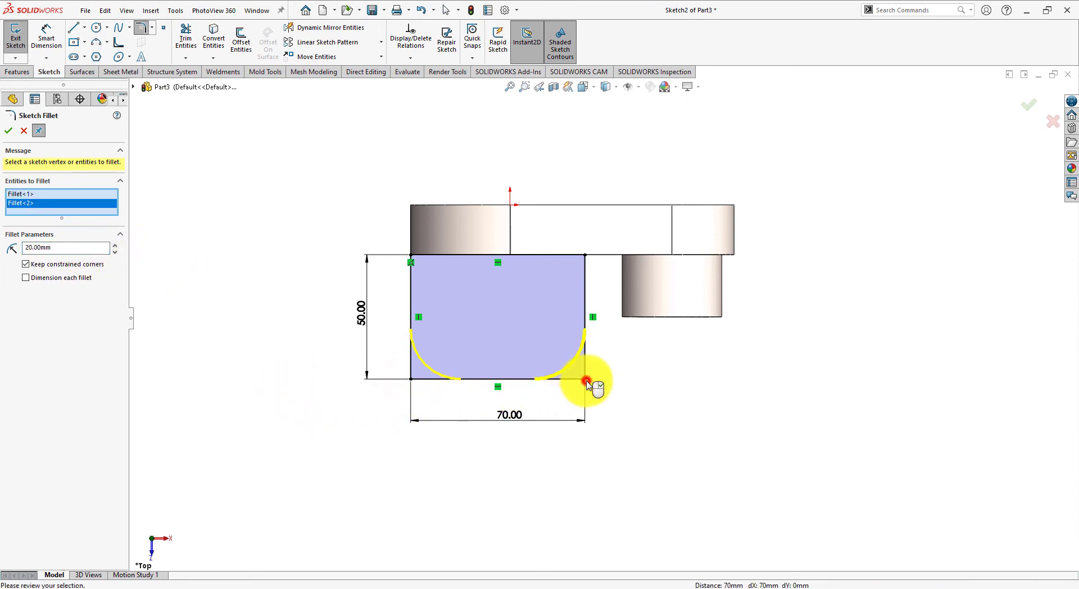
left_click(8, 130)
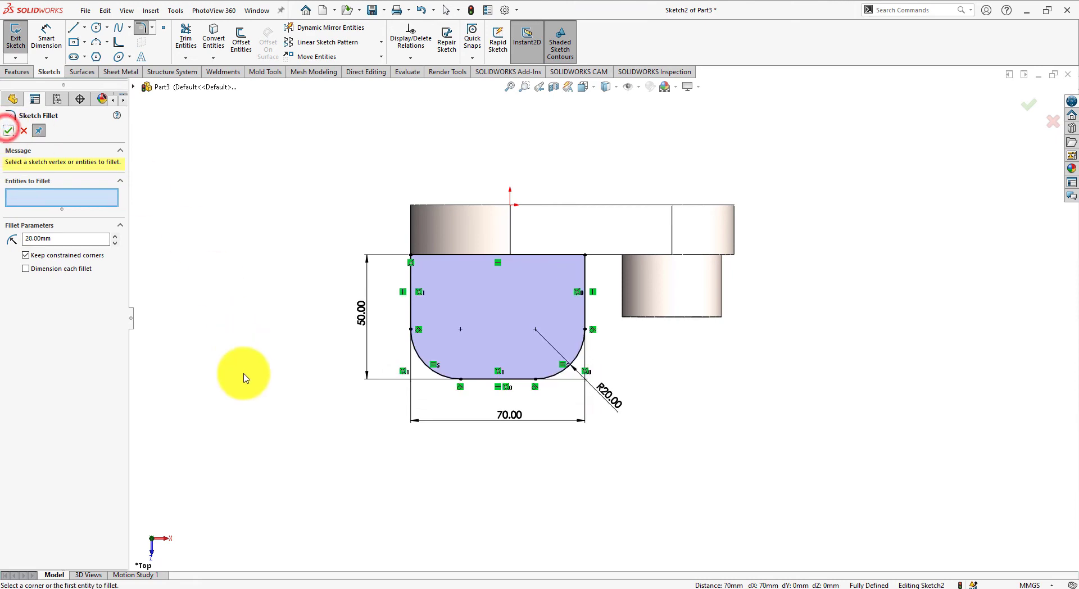
key("alt+Tab")
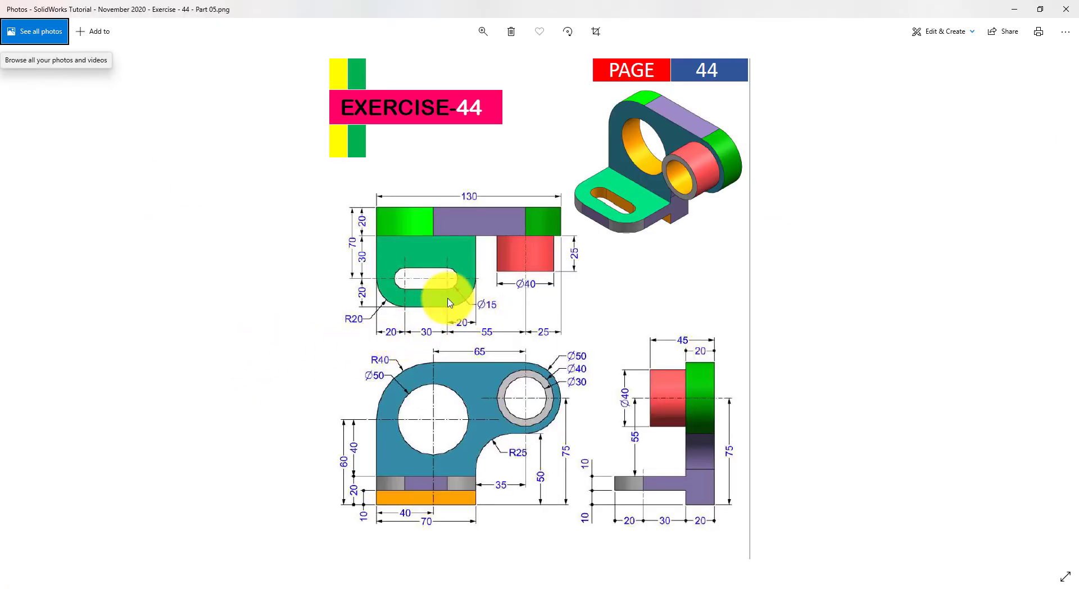
Step: Draw a horizontal straight slot inside the plate and begin dimensioning its right end arc
key("alt+Tab")
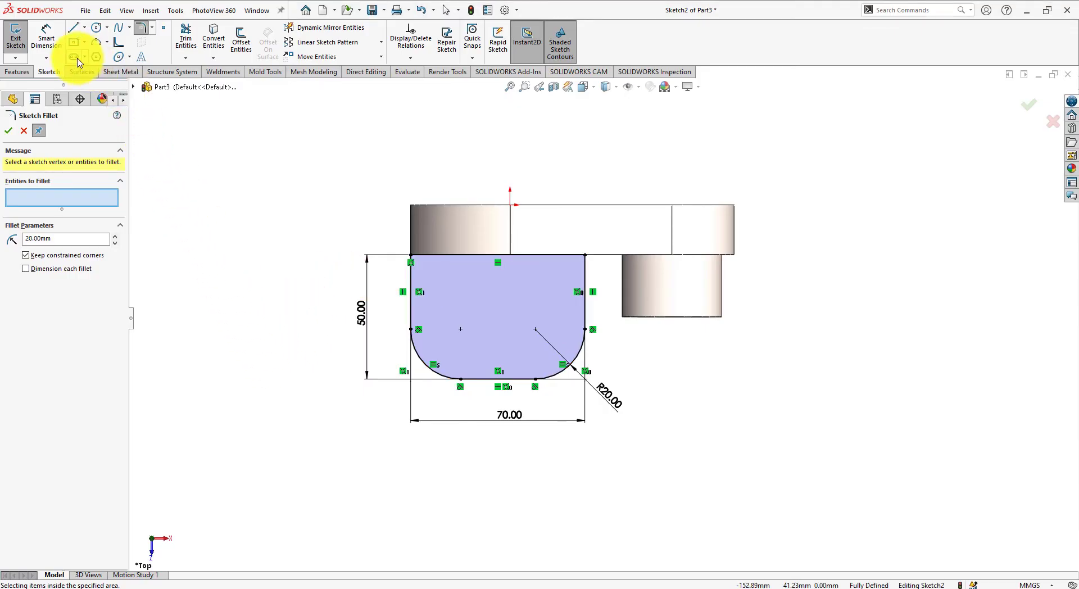
left_click(74, 57)
left_click(451, 341)
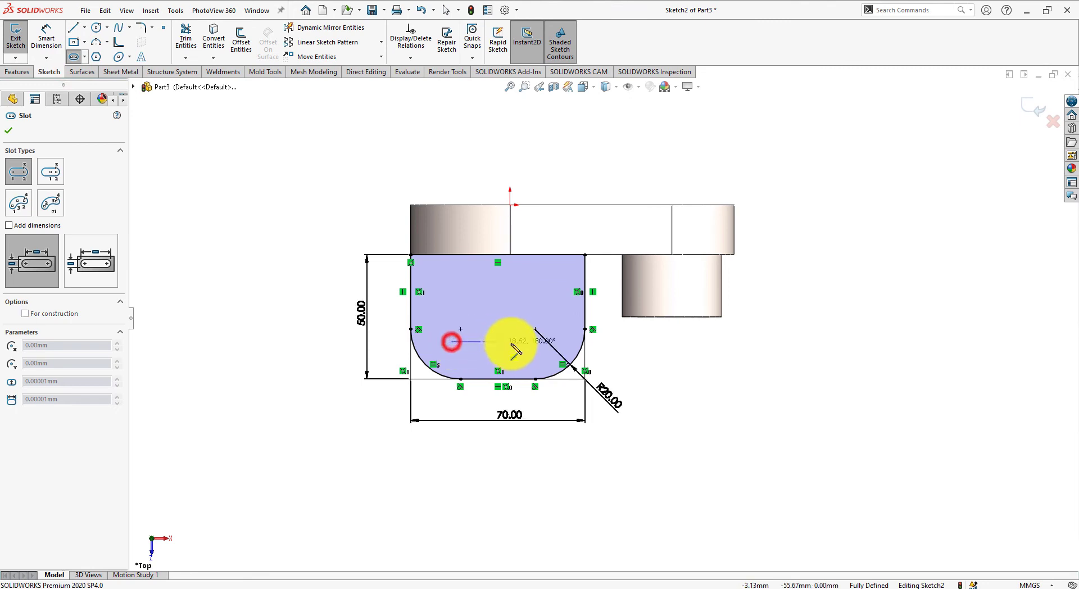
left_click(546, 341)
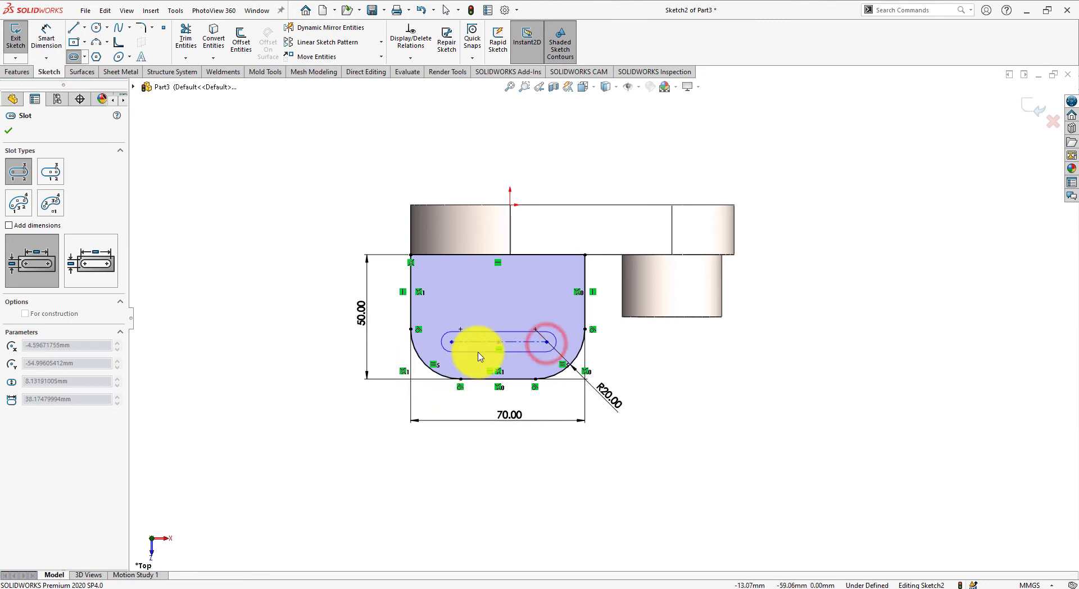
left_click(449, 360)
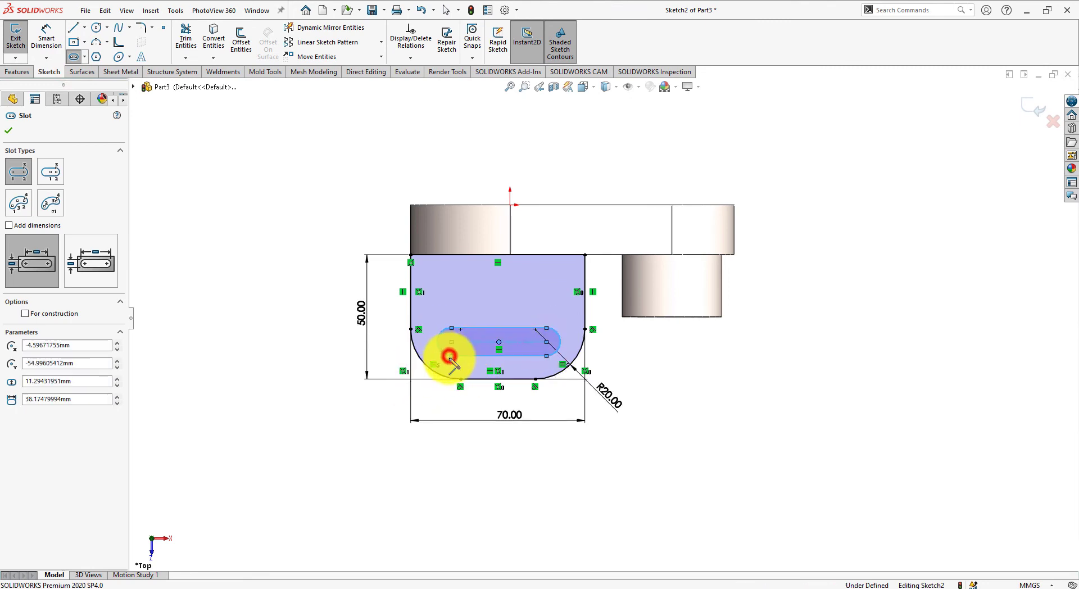
right_click(272, 368)
left_click(312, 383)
right_click_drag(315, 382, 319, 332)
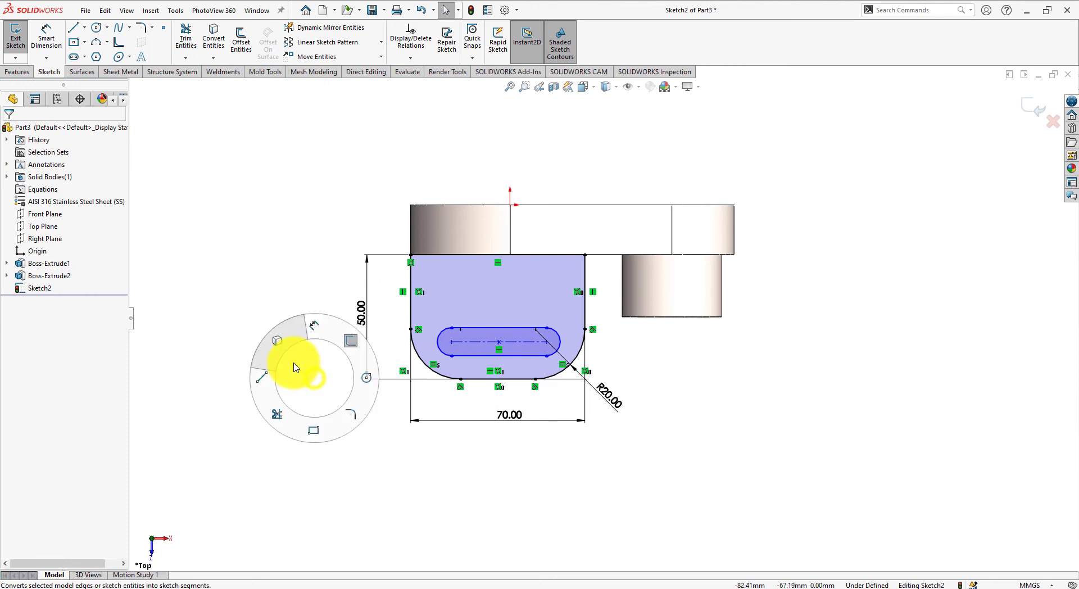
left_click(560, 351)
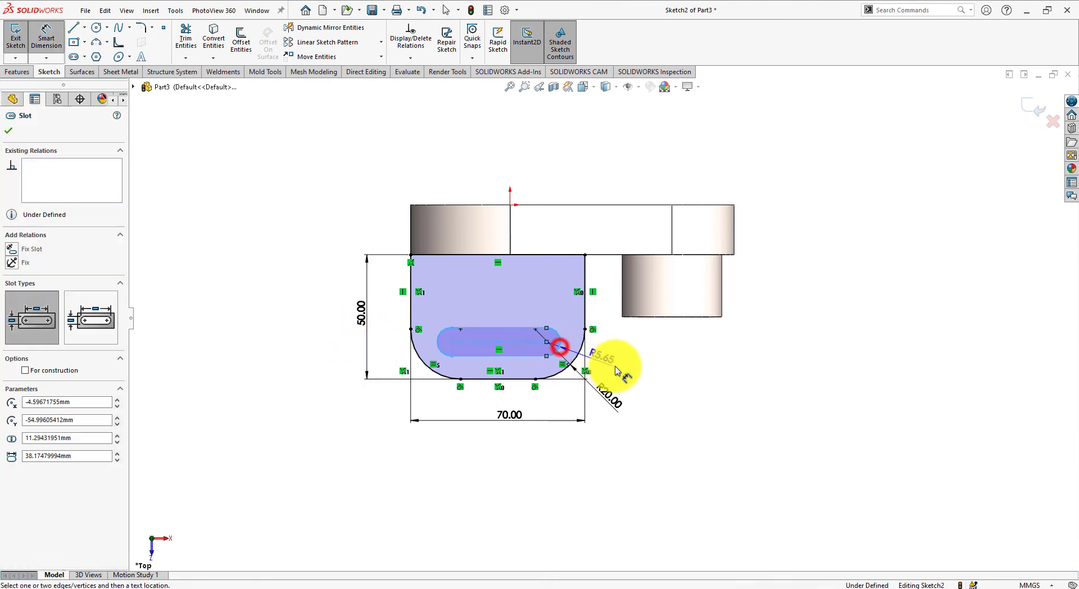
left_click(636, 373)
Step: Enter 15 for the slot end radius, then correct it to 15/2 = R7.50
key("alt+Tab")
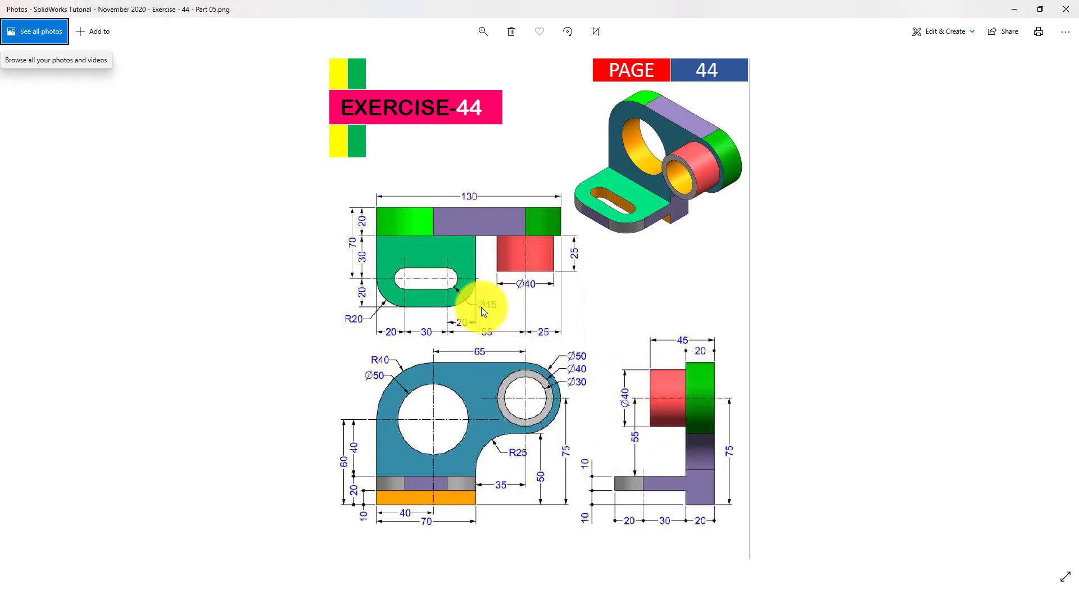
key("alt+Tab")
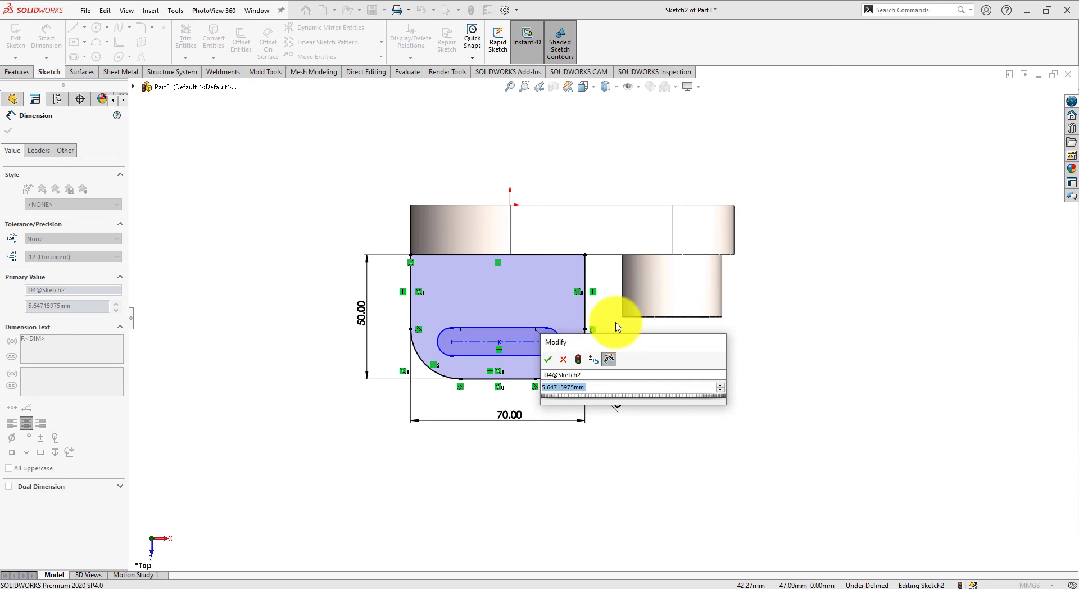
type("15")
key("Return")
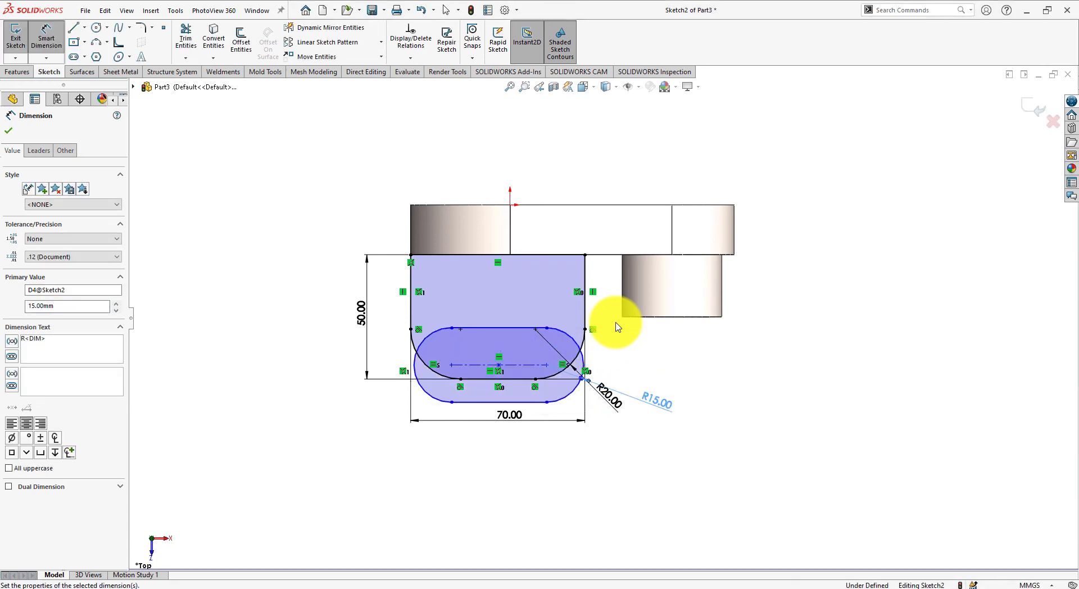
left_click(659, 401)
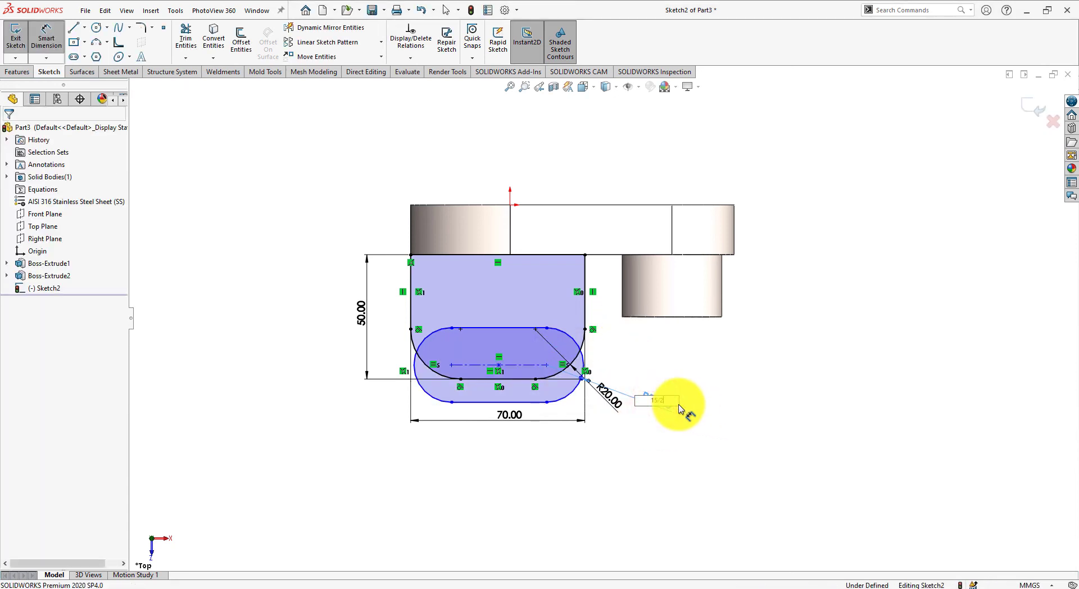
key("Return")
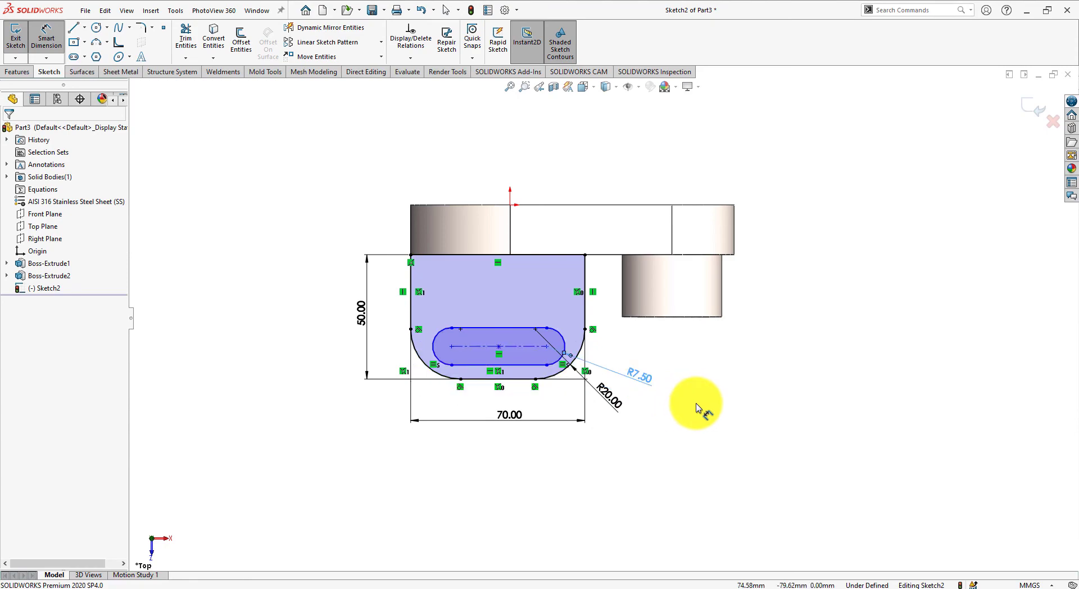
Step: Dimension the slot centreline to 30 mm between its end centres
key("alt+Tab")
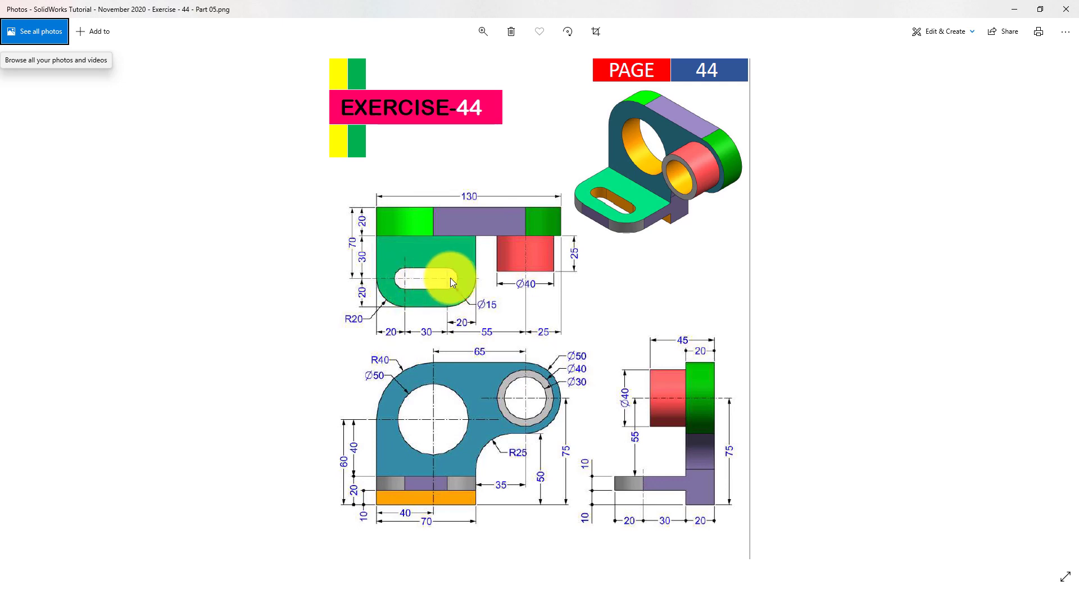
key("alt+Tab")
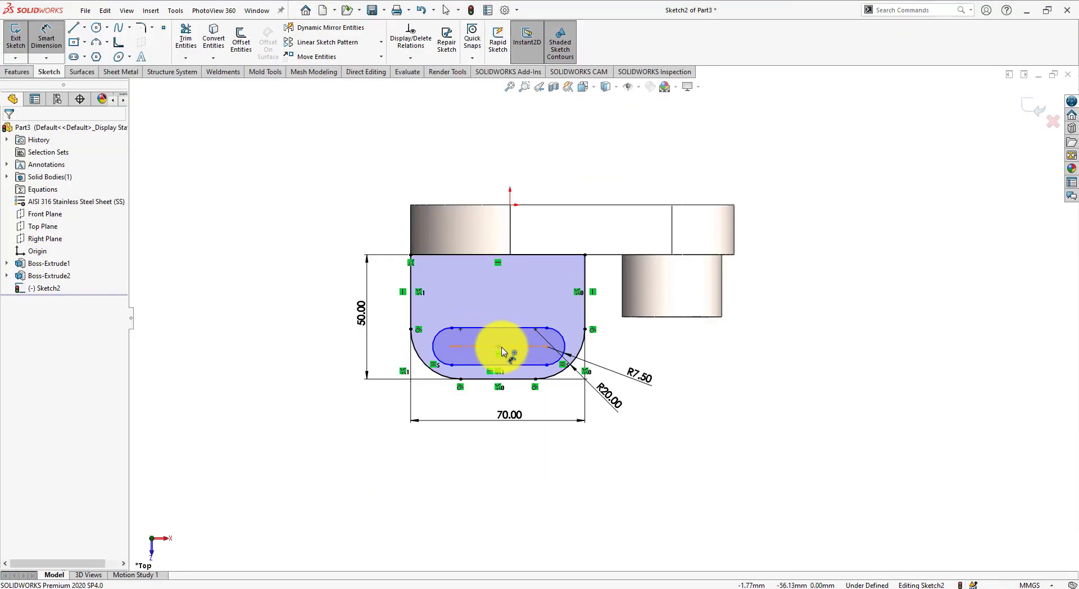
left_click(513, 347)
left_click(500, 298)
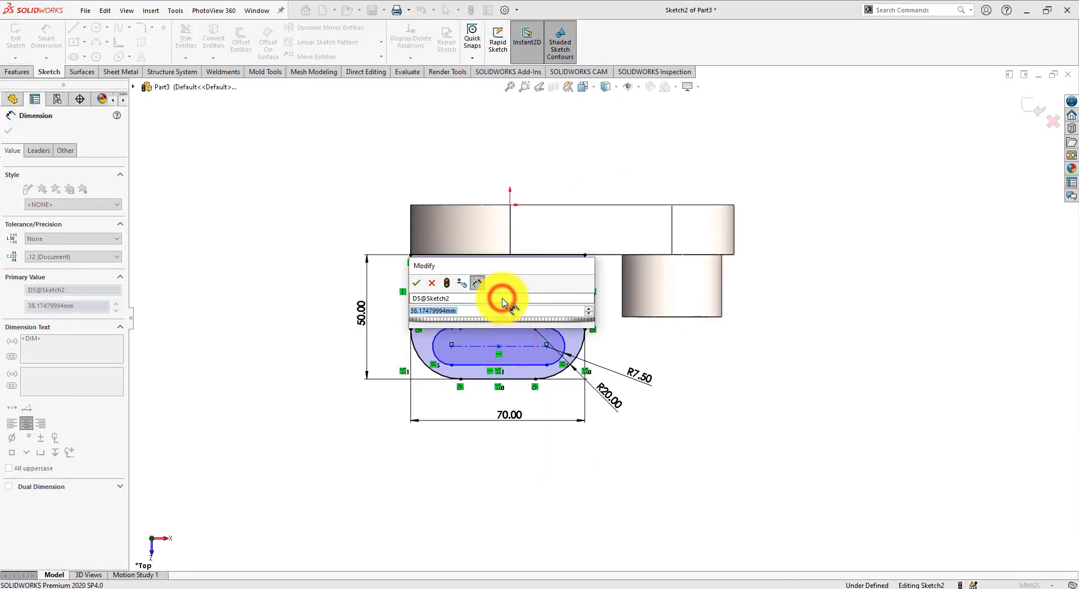
type("30")
key("Return")
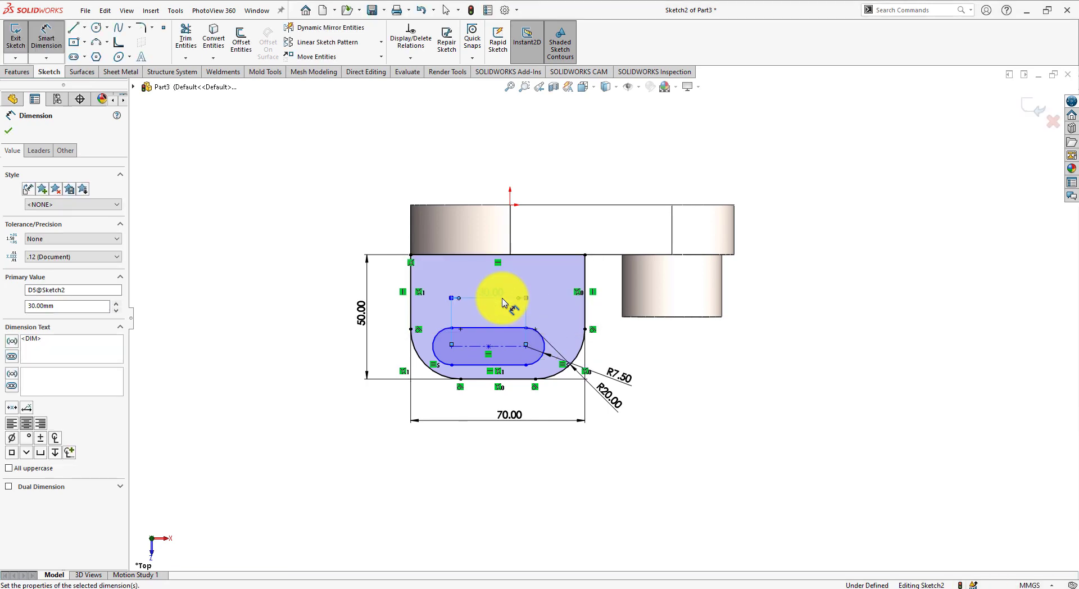
key("alt+Tab")
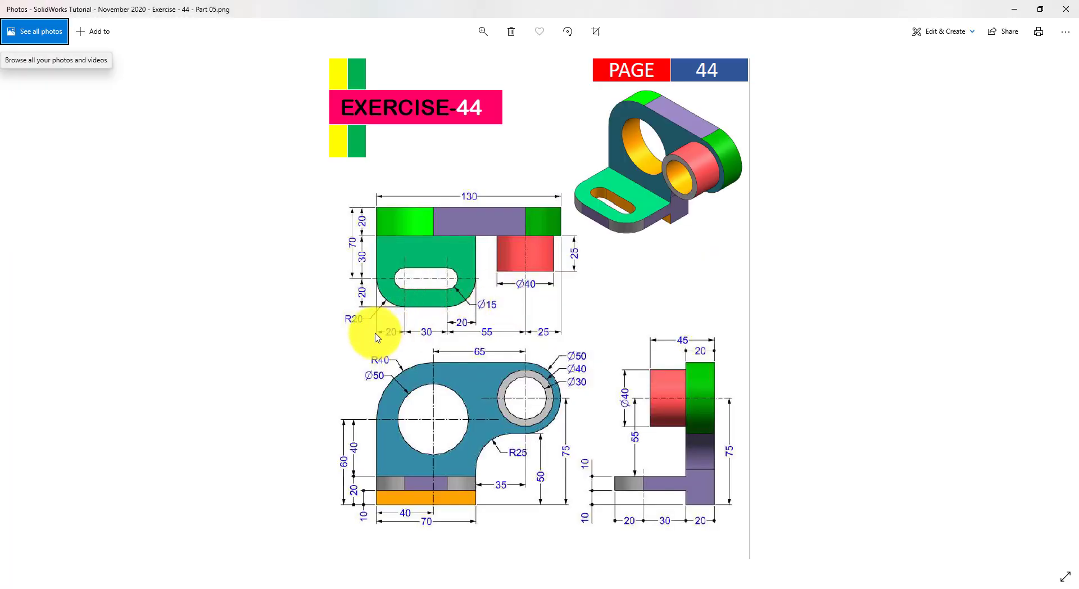
key("alt+Tab")
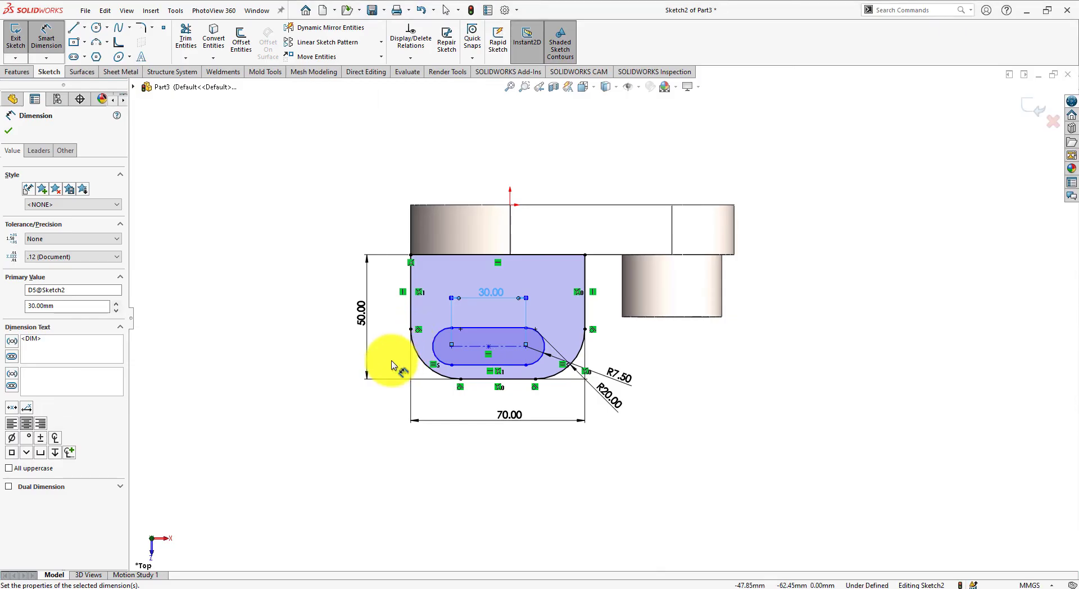
left_click(410, 314)
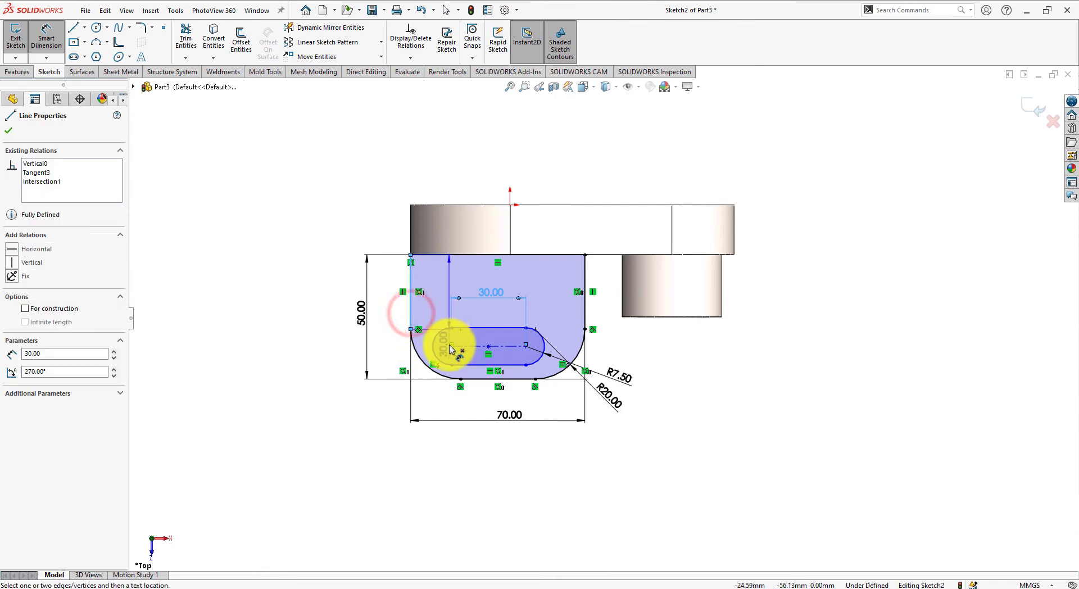
Step: Place the slot's left arc centre 20 mm from the plate's left edge
left_click(450, 347)
left_click(421, 436)
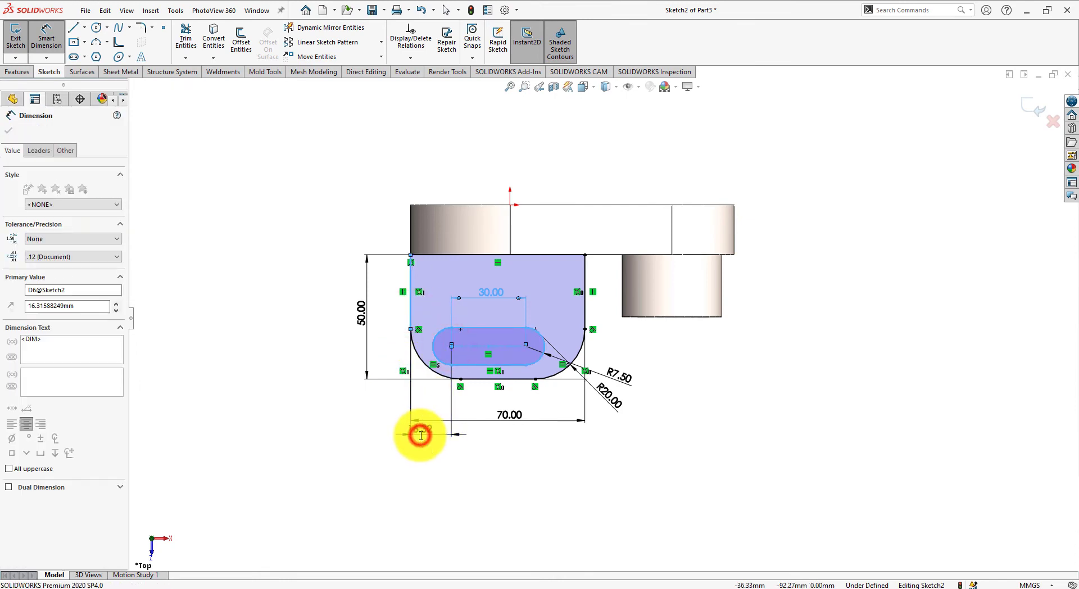
type("20")
key("Return")
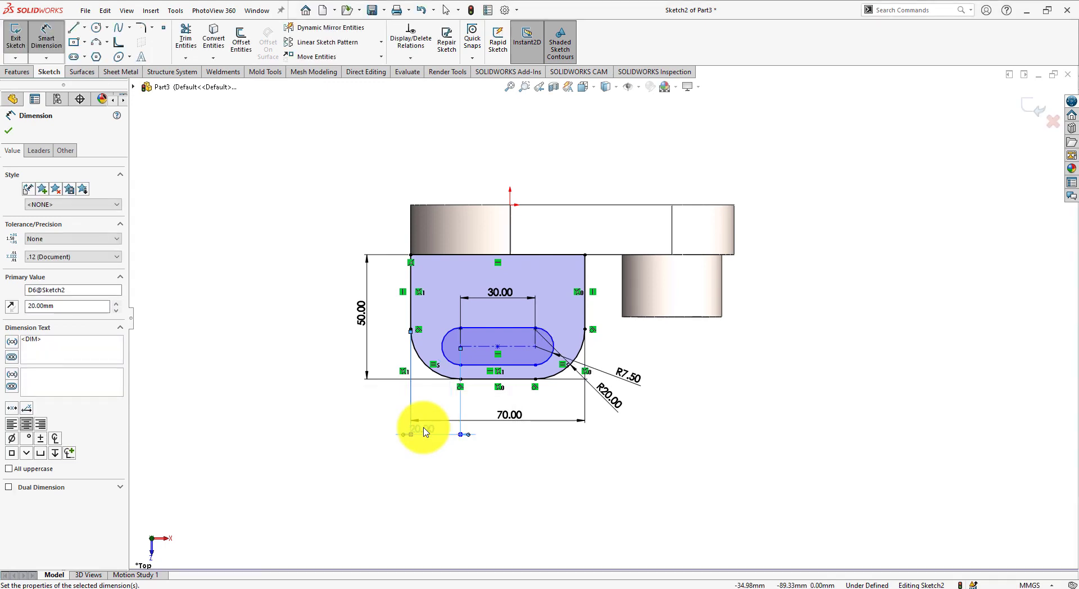
key("alt+Tab")
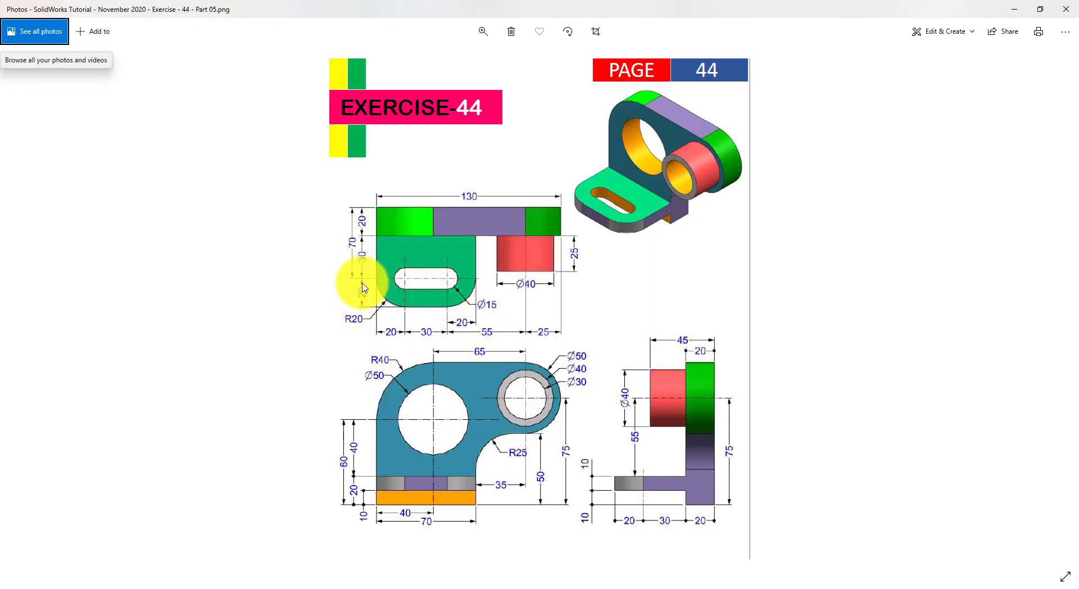
key("alt+Tab")
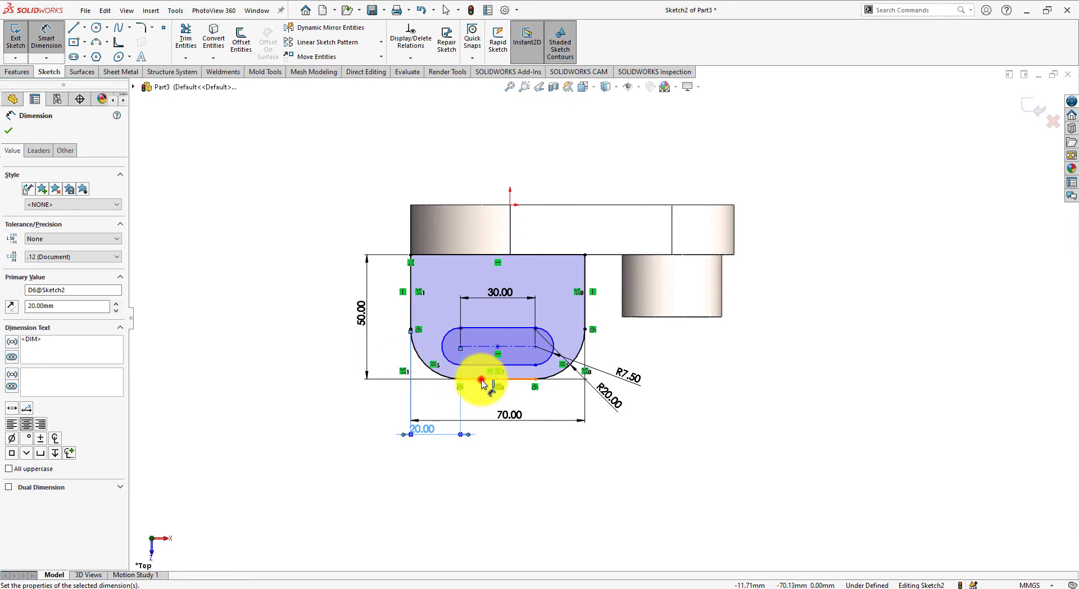
Step: Set the slot centreline 20 mm above the plate's bottom edge and close dimensioning
left_click(482, 381)
left_click(478, 346)
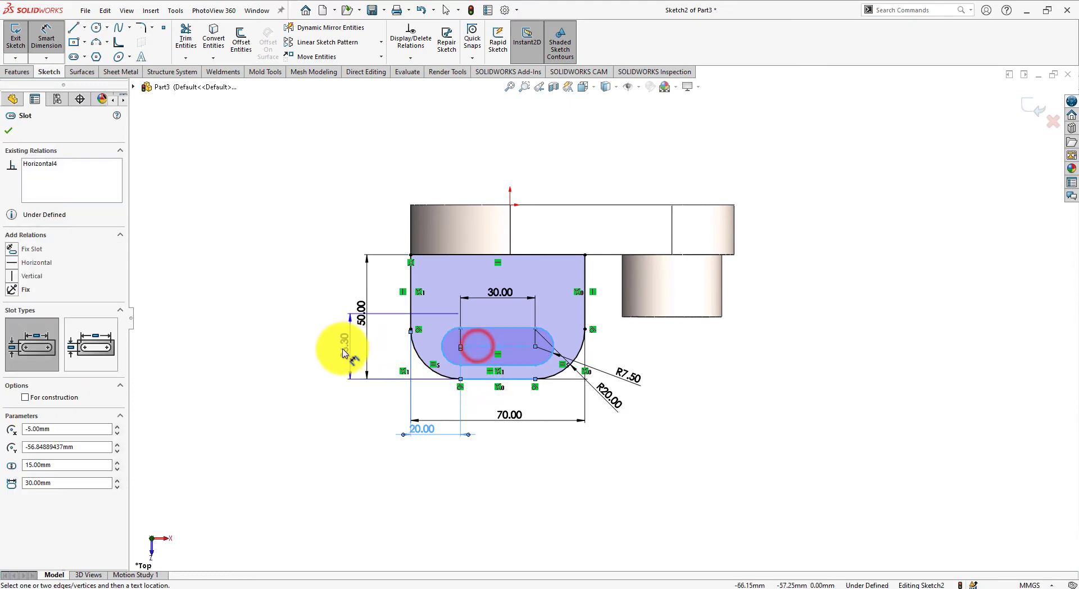
left_click(337, 355)
type("20")
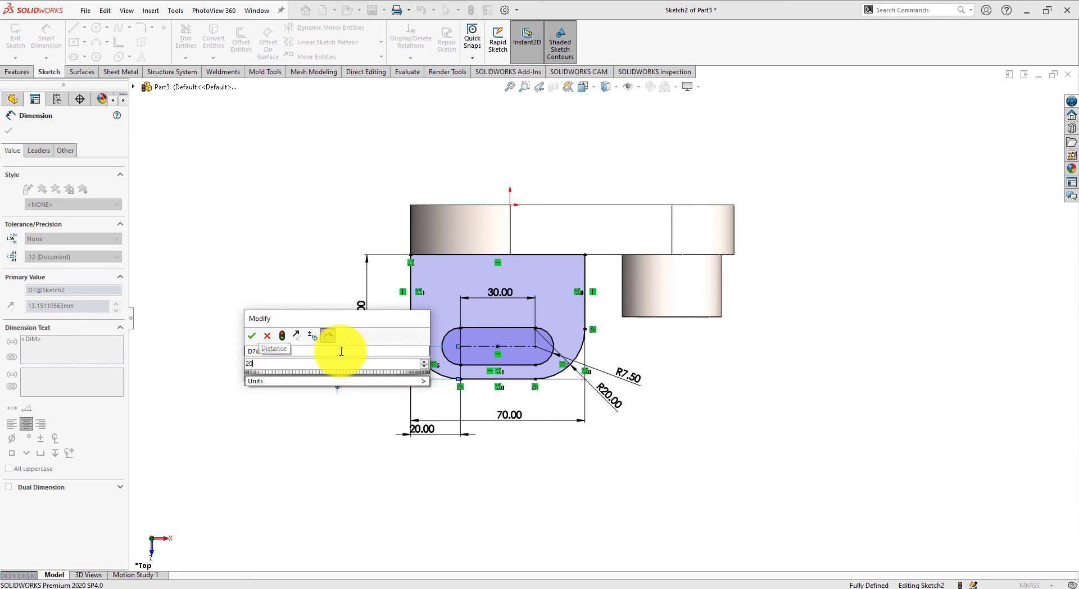
key("Return")
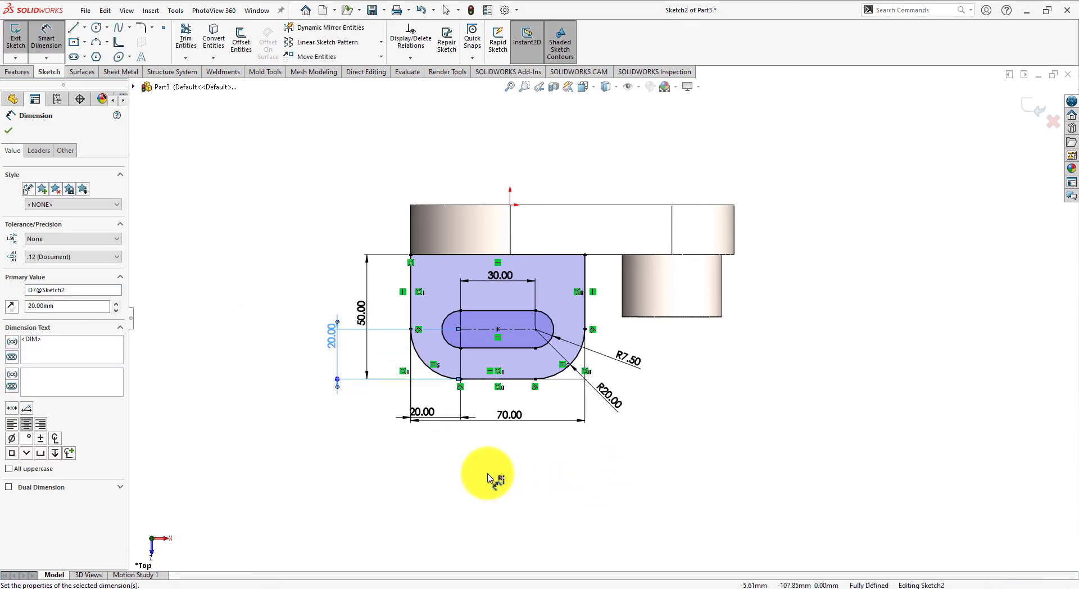
left_click(9, 131)
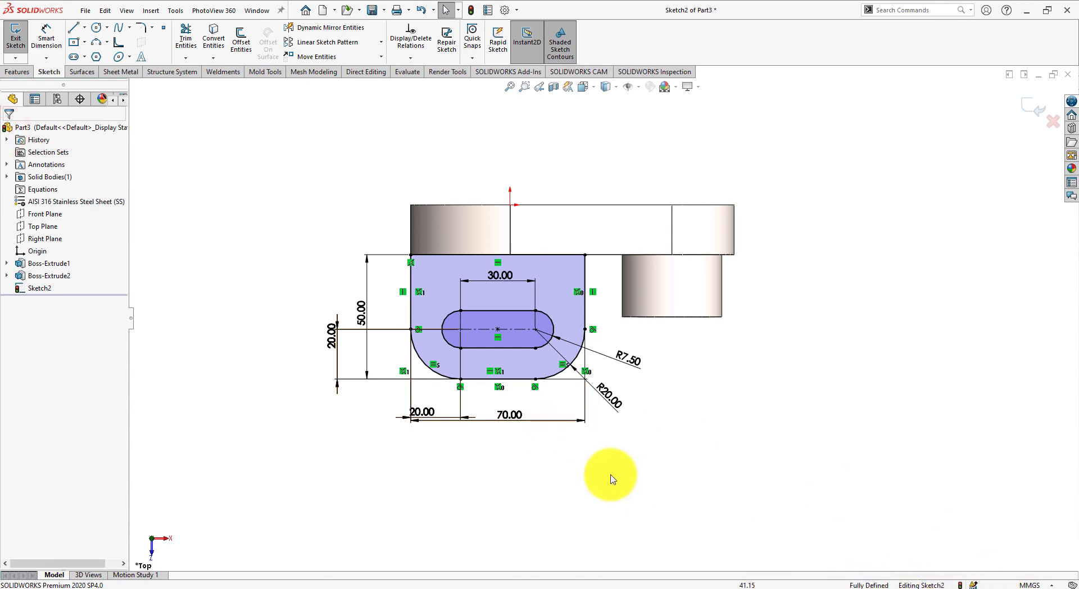
Step: Extrude the slotted base sketch with a 10 mm depth
mouse_move(614, 475)
middle_mouse_down()
mouse_move(618, 252)
mouse_move(591, 305)
middle_mouse_up()
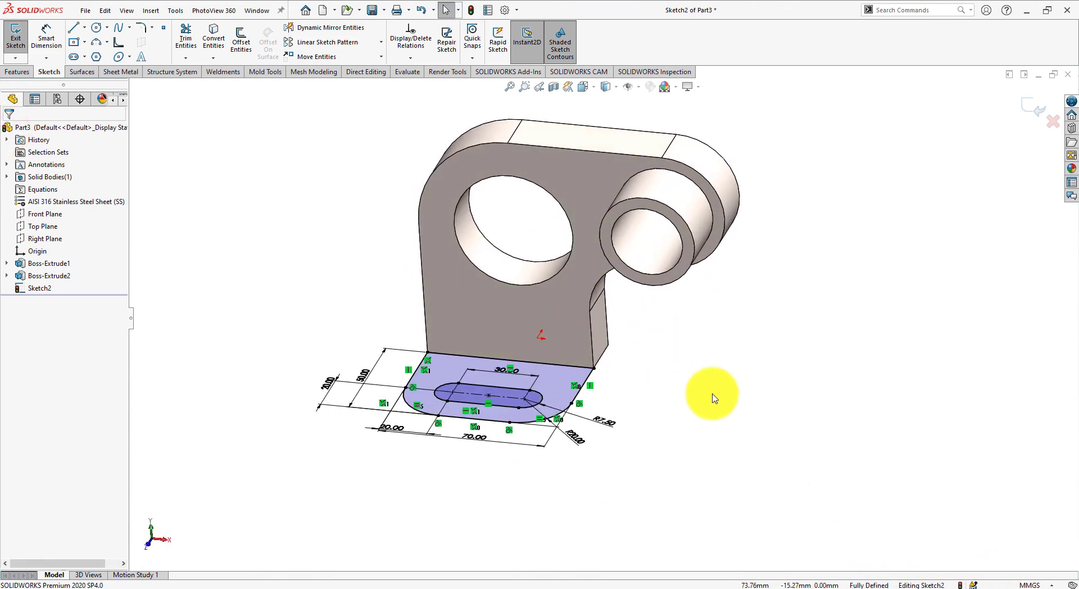
key("alt+Tab")
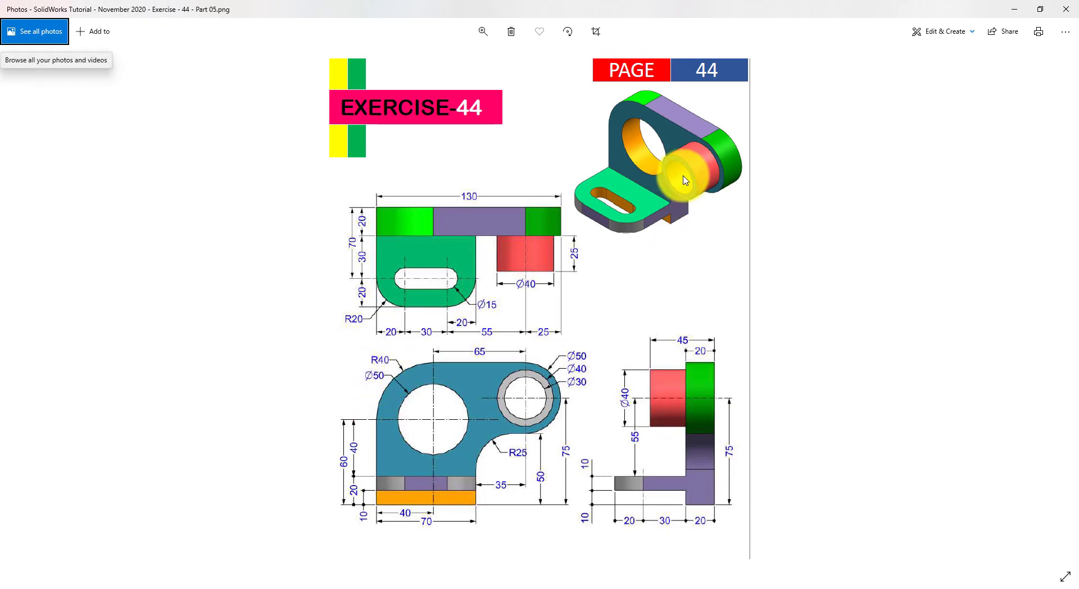
key("alt+Tab")
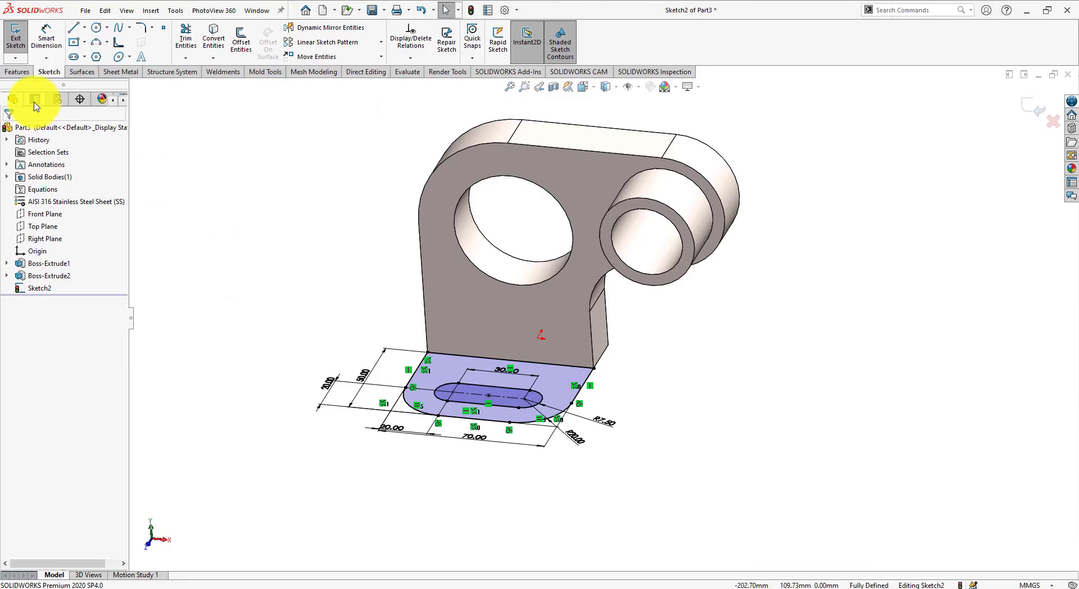
left_click(17, 71)
left_click(20, 40)
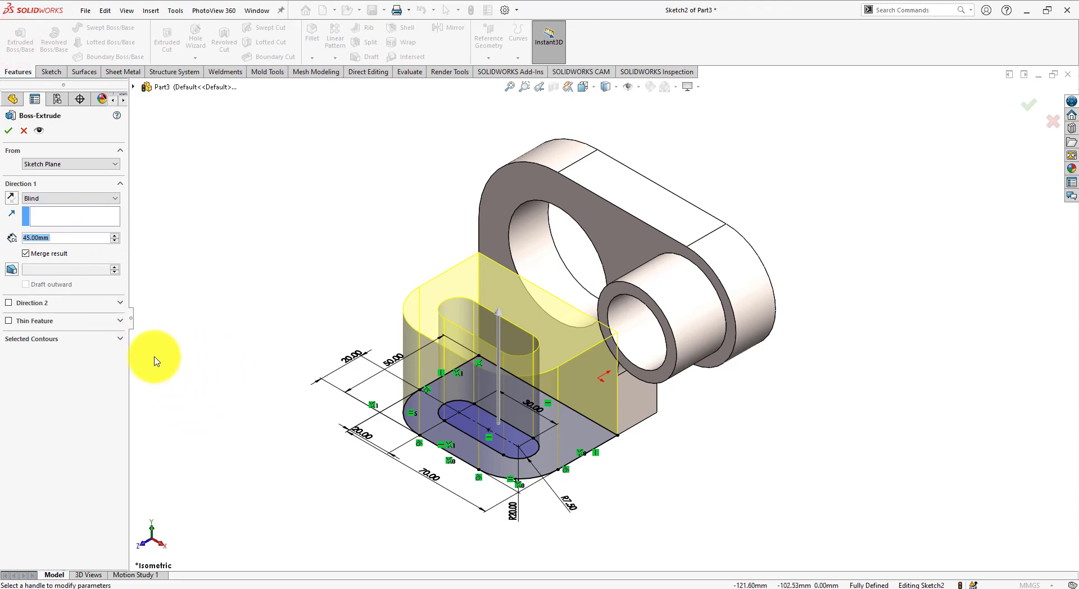
key("alt+Tab")
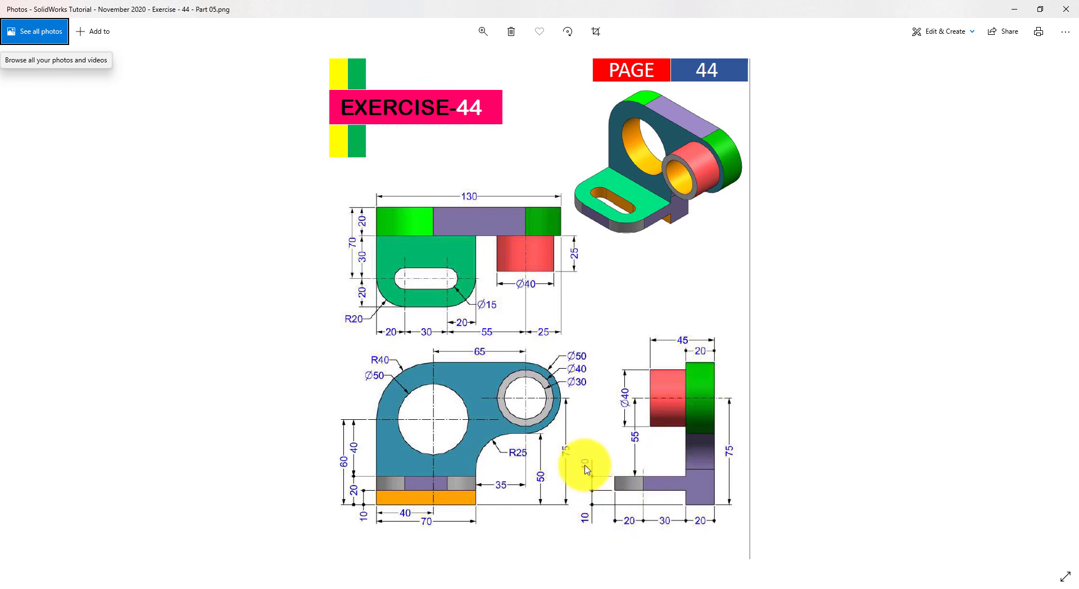
key("alt+Tab")
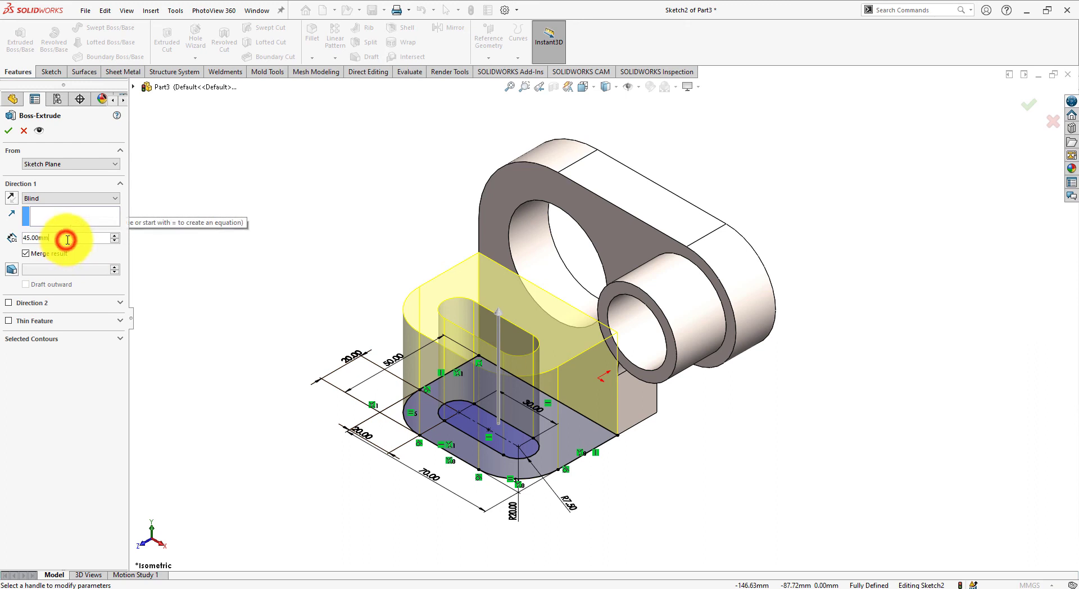
left_click_drag(67, 238, 1, 238)
type("0")
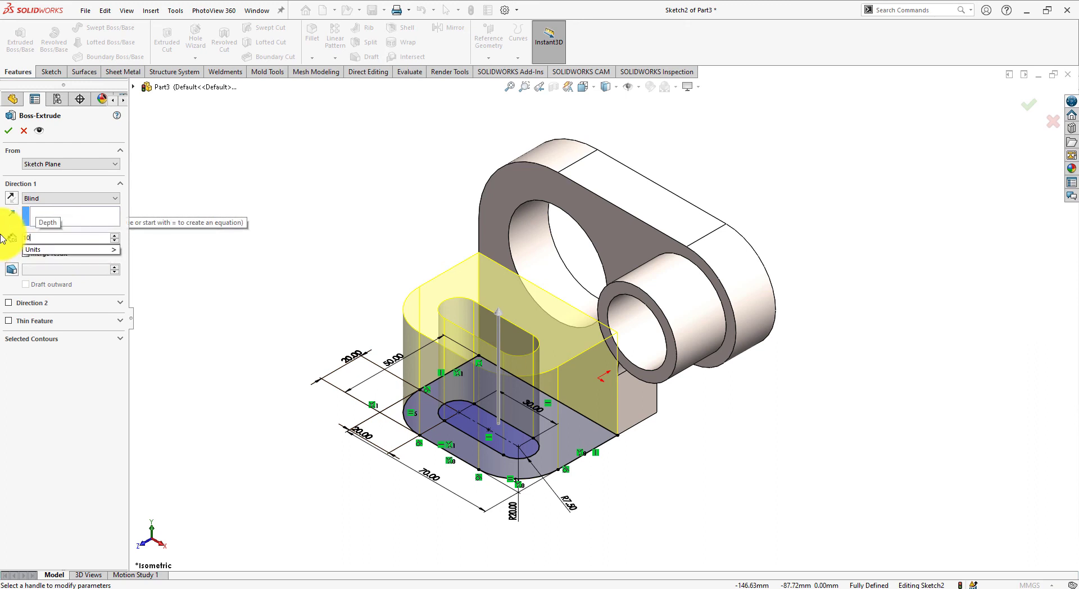
key("Return")
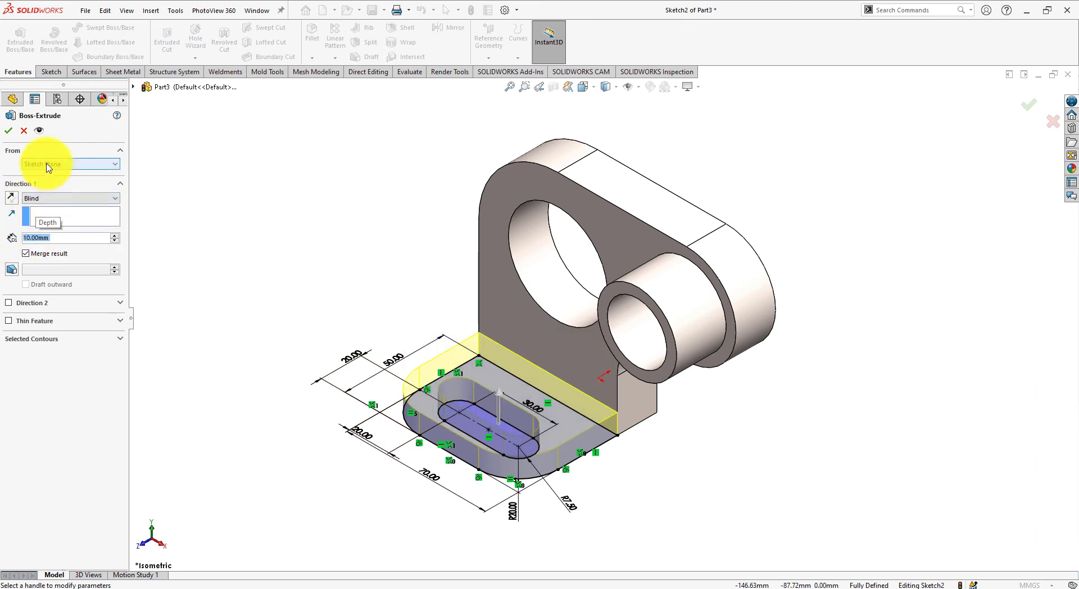
Step: Start the extrusion at a 10 mm offset from the sketch plane and confirm Boss-Extrude3
left_click(44, 164)
left_click(55, 197)
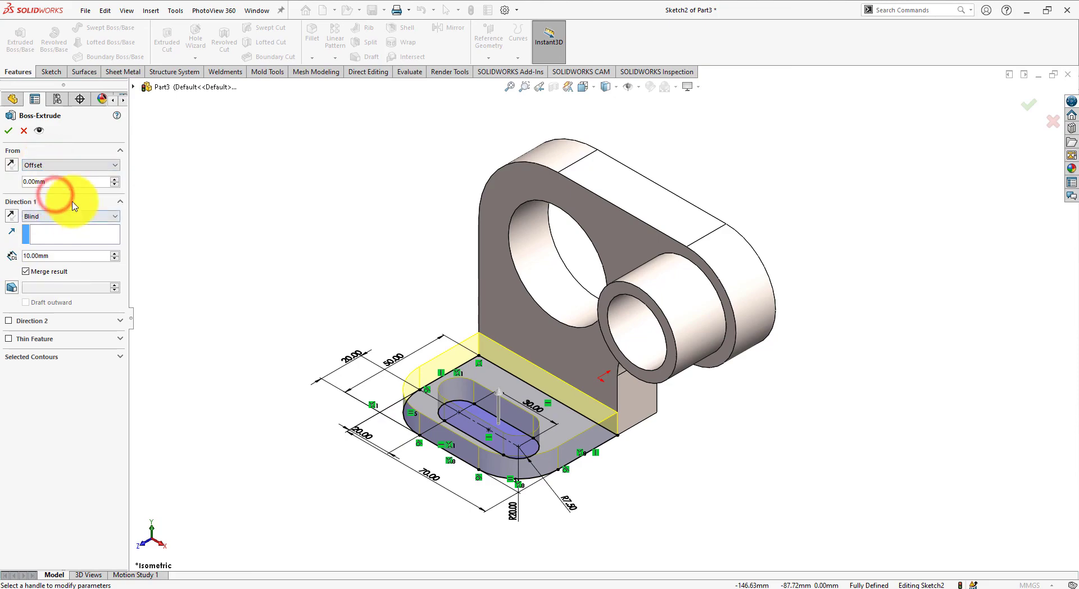
key("alt+Tab")
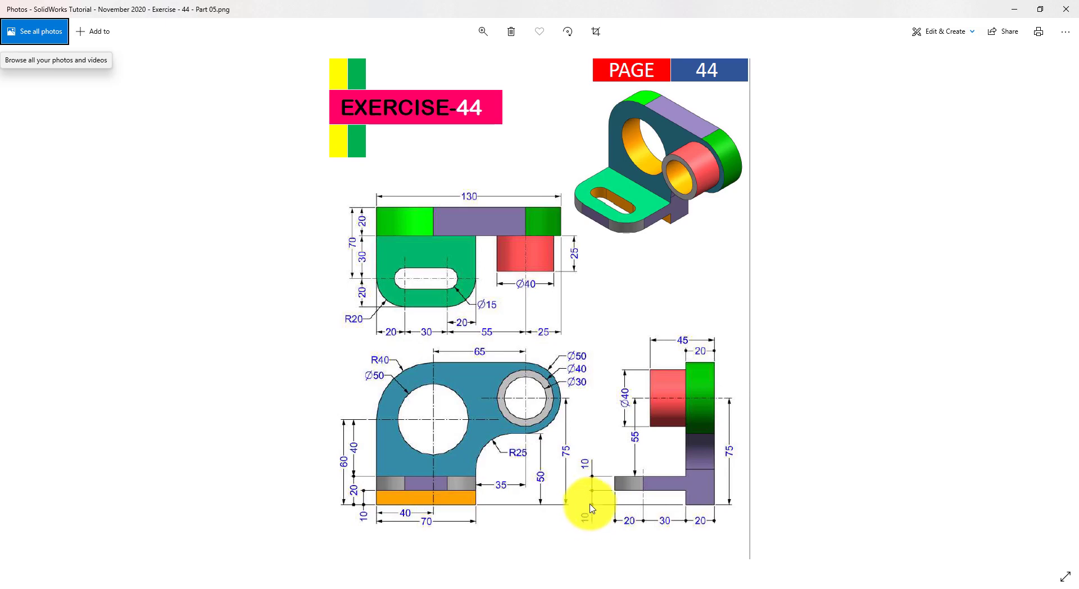
key("alt+Tab")
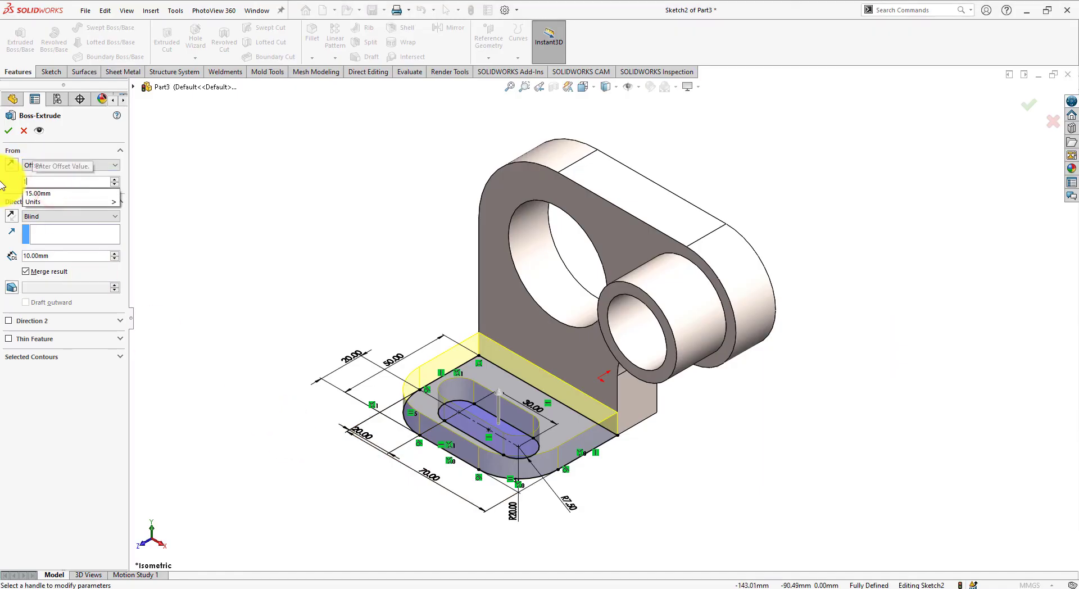
key("Return")
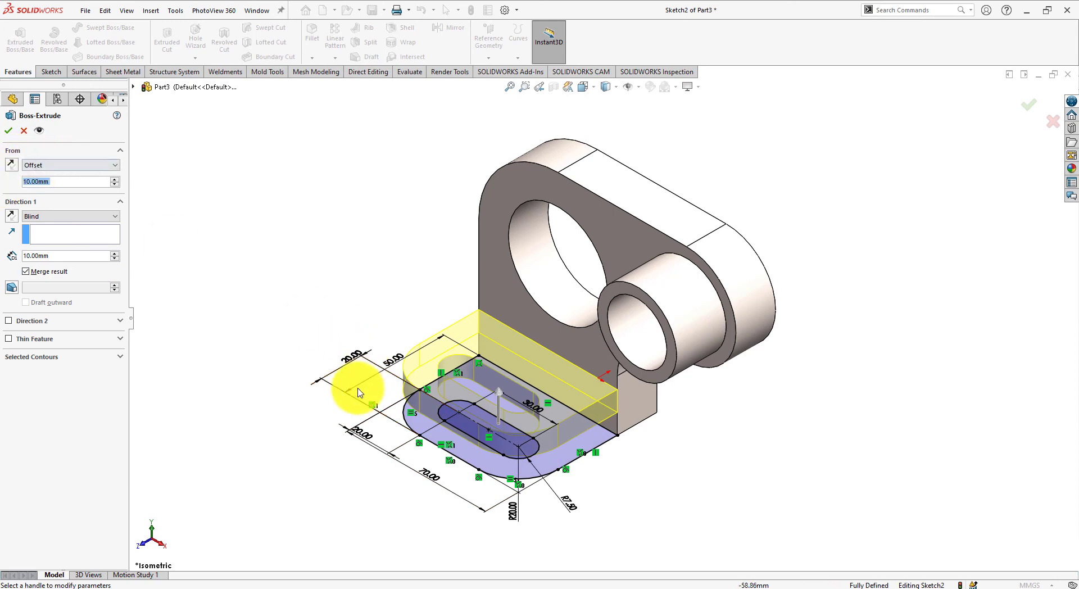
mouse_move(251, 361)
middle_mouse_down()
mouse_move(278, 277)
mouse_move(253, 270)
middle_mouse_up()
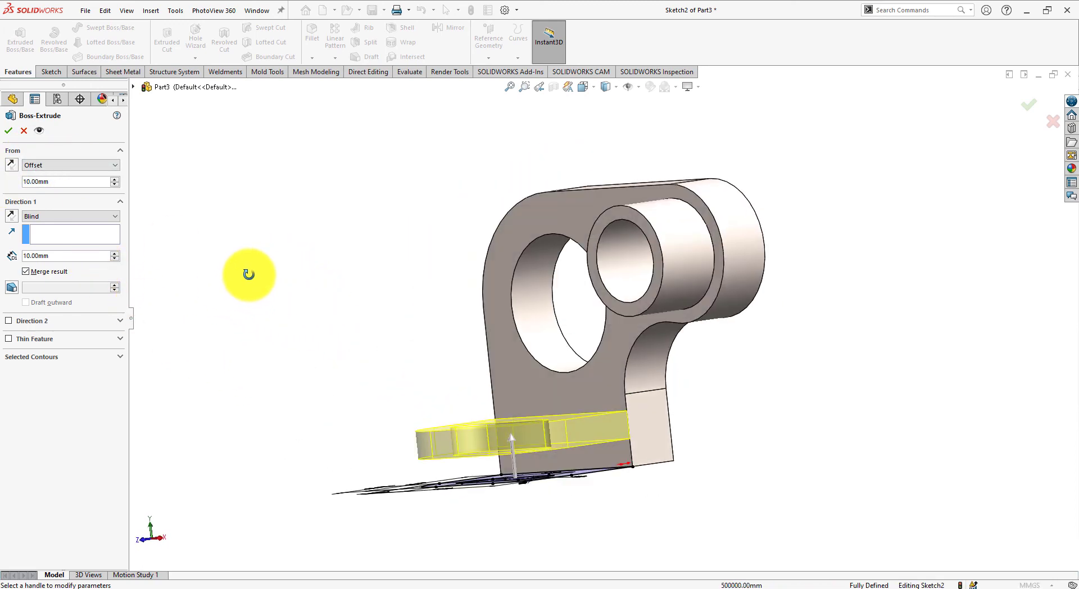
left_click(9, 130)
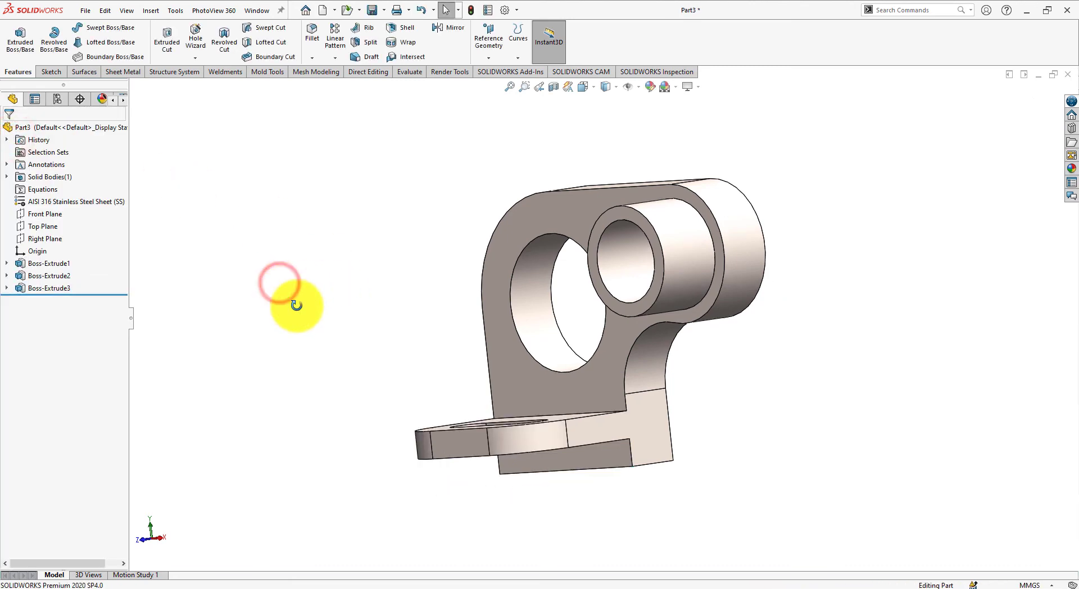
Step: Set the isometric view and play Motion Study 1 to spin the bracket
middle_click_drag(280, 287, 271, 307)
key("space")
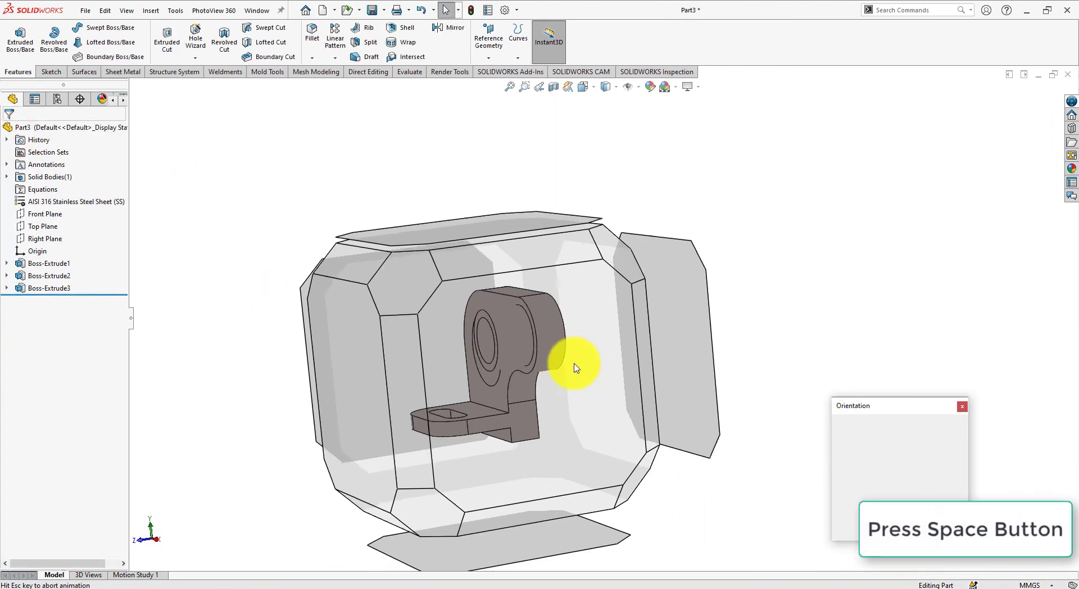
left_click(951, 440)
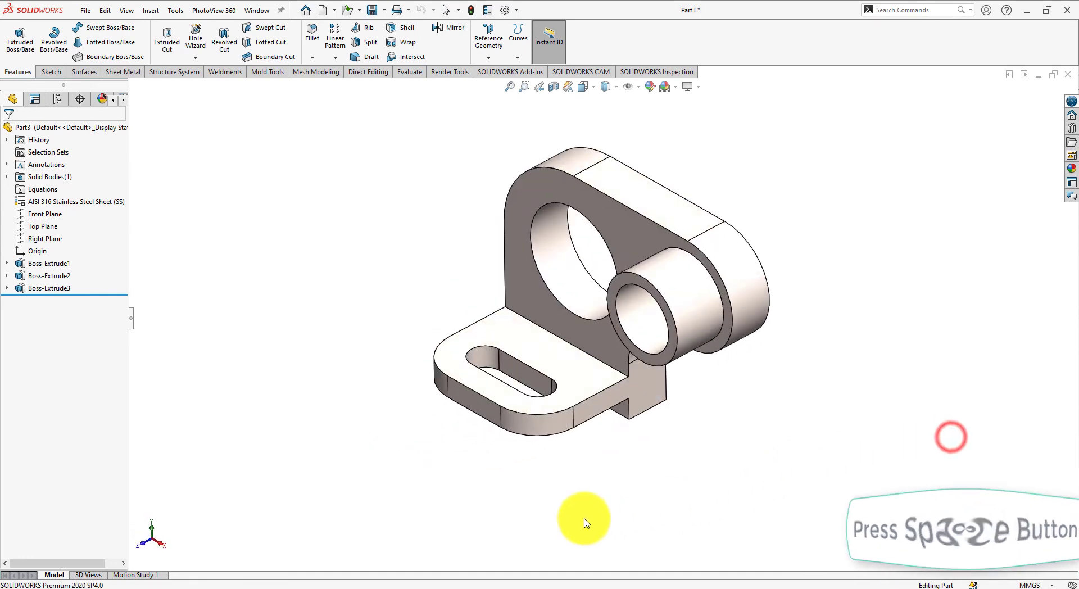
key("alt+Tab")
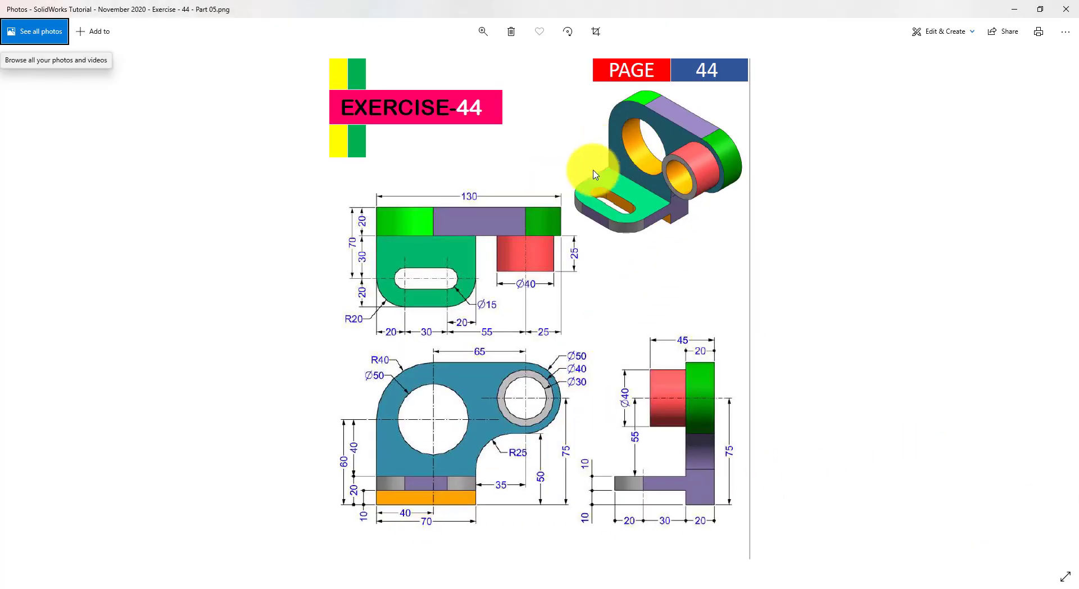
key("alt+Tab")
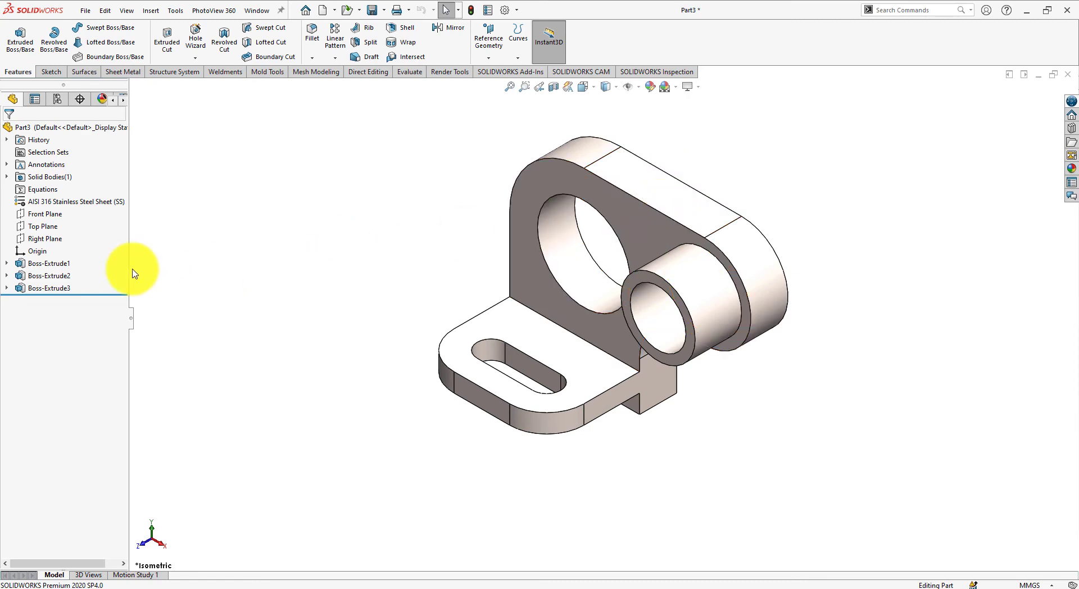
left_click(135, 575)
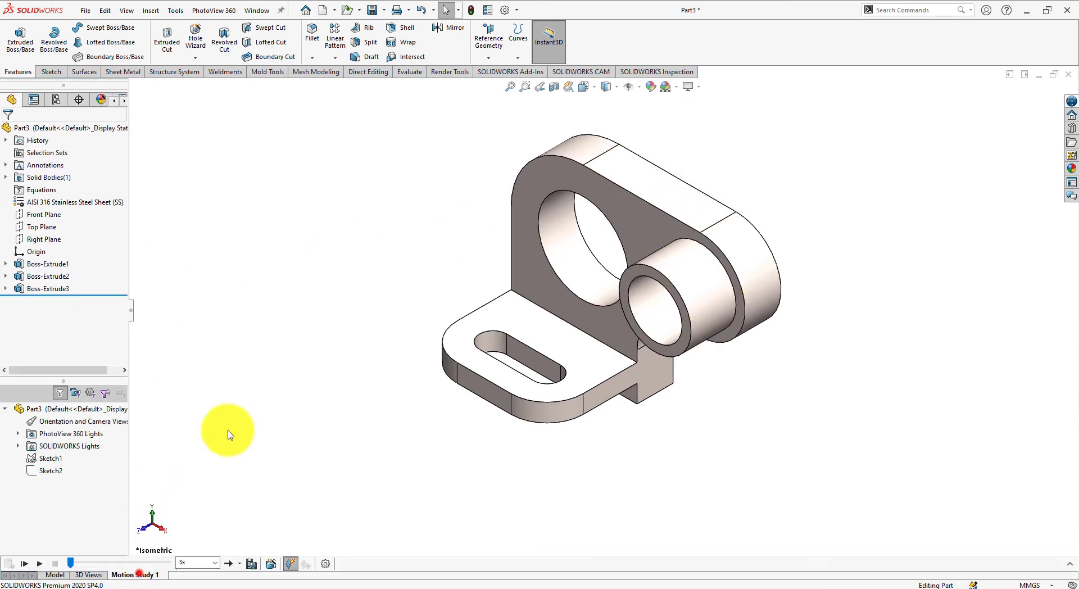
left_click(20, 565)
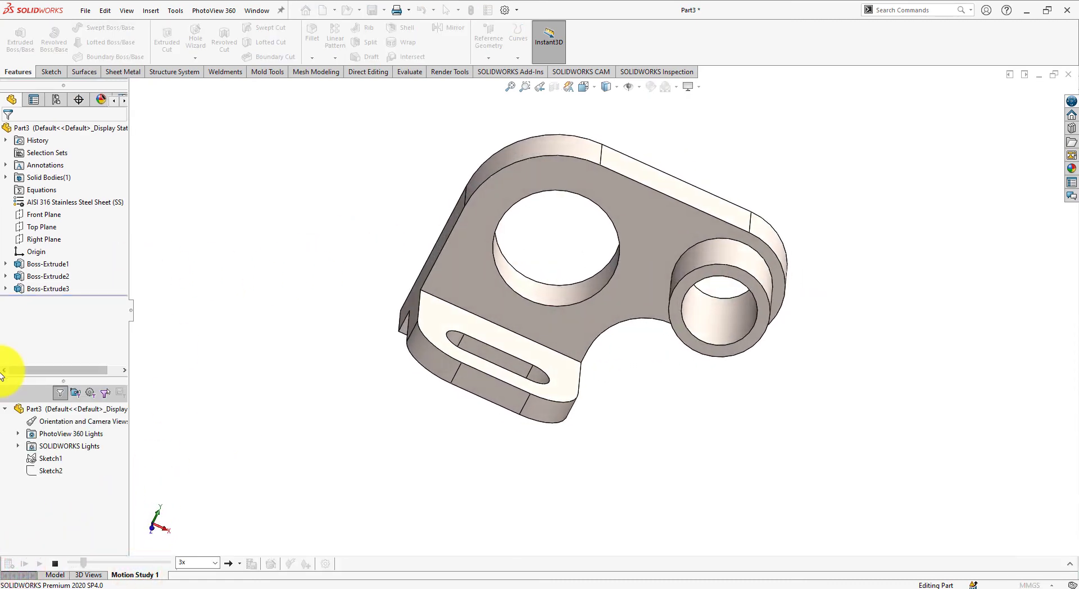